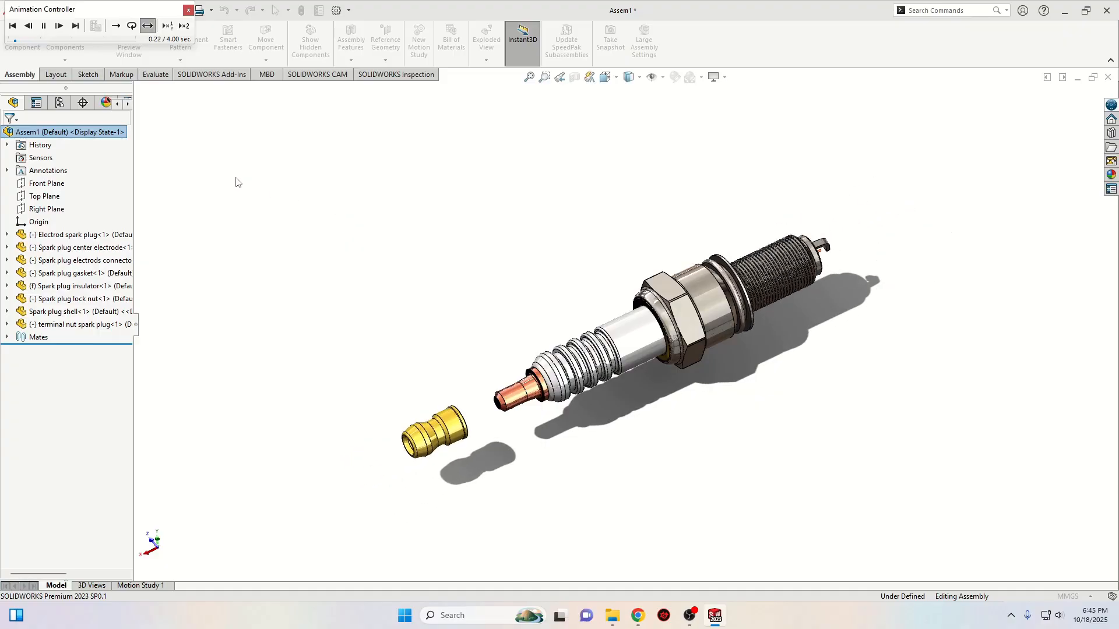
# Close the exploded-view animation of the existing assembly and create a new assembly document.
pyautogui.click(189, 11)
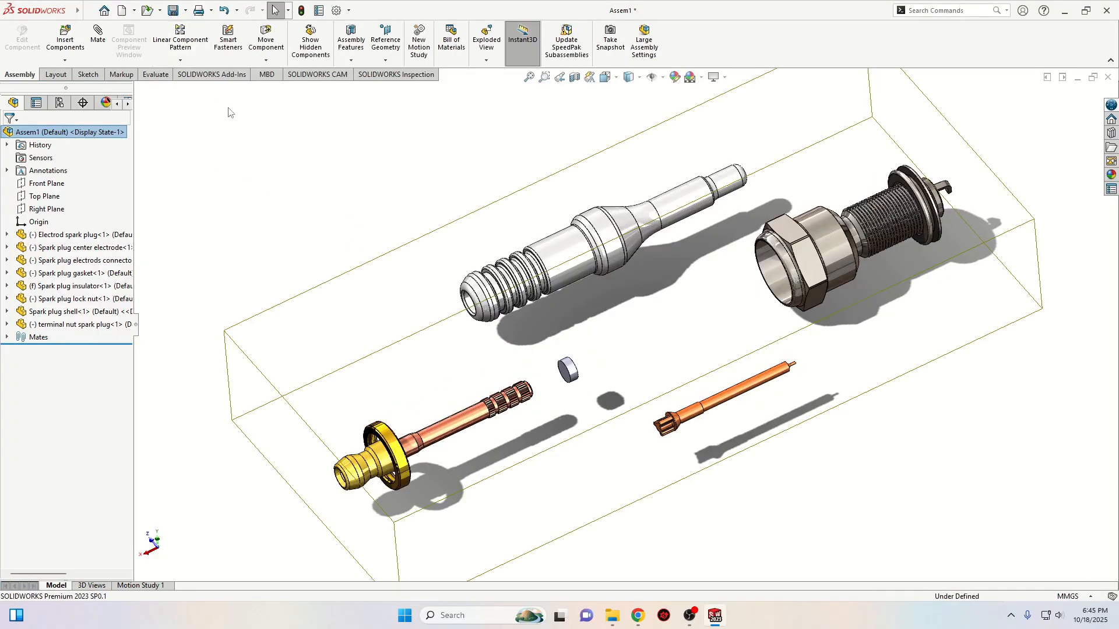
pyautogui.click(273, 172)
pyautogui.click(123, 11)
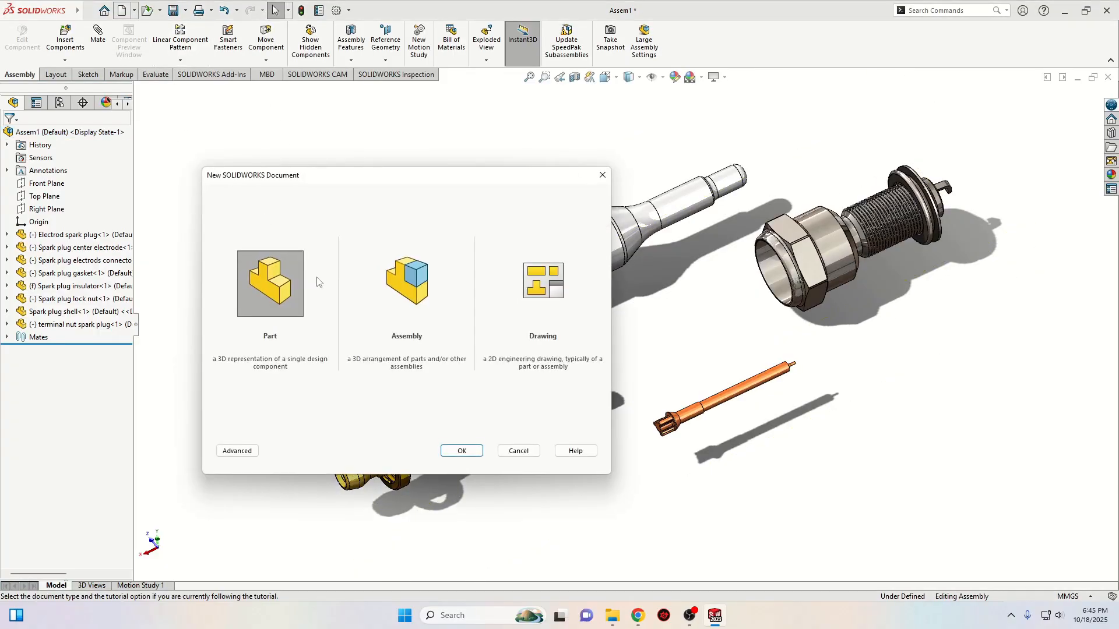
pyautogui.click(398, 282)
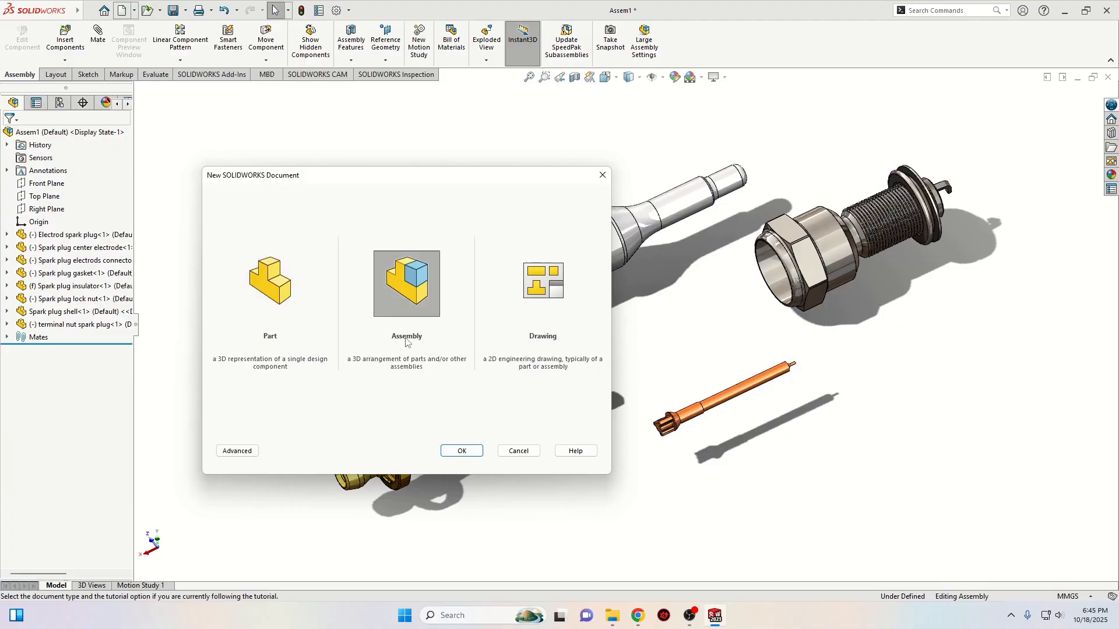
pyautogui.click(461, 452)
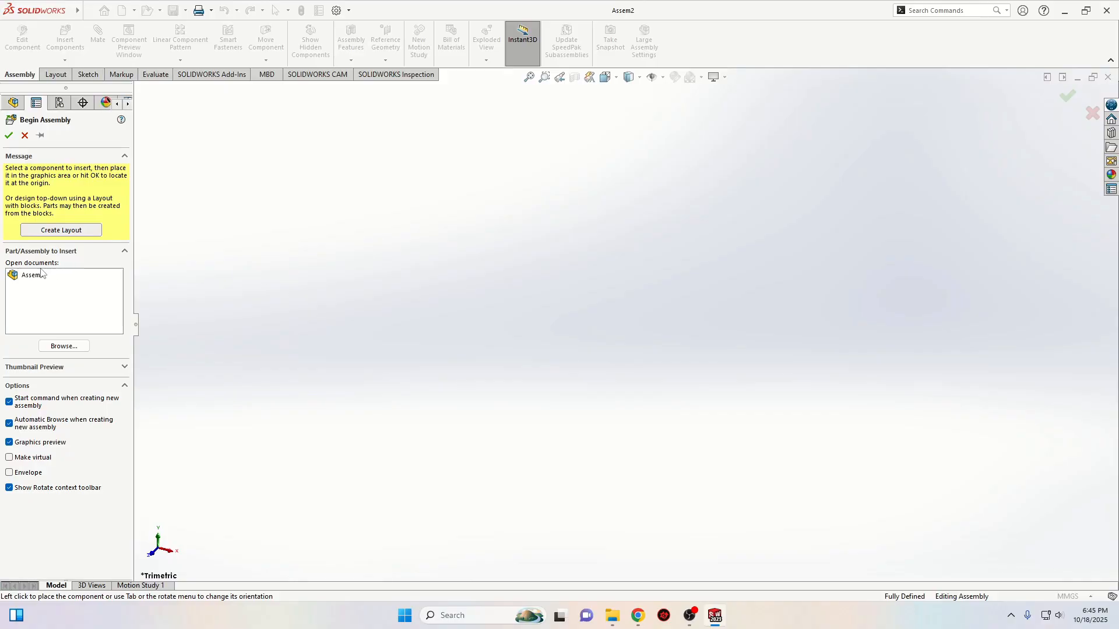
# Load all the part files from the Spark plug folder for insertion, leaving out Assem1.
pyautogui.click(65, 346)
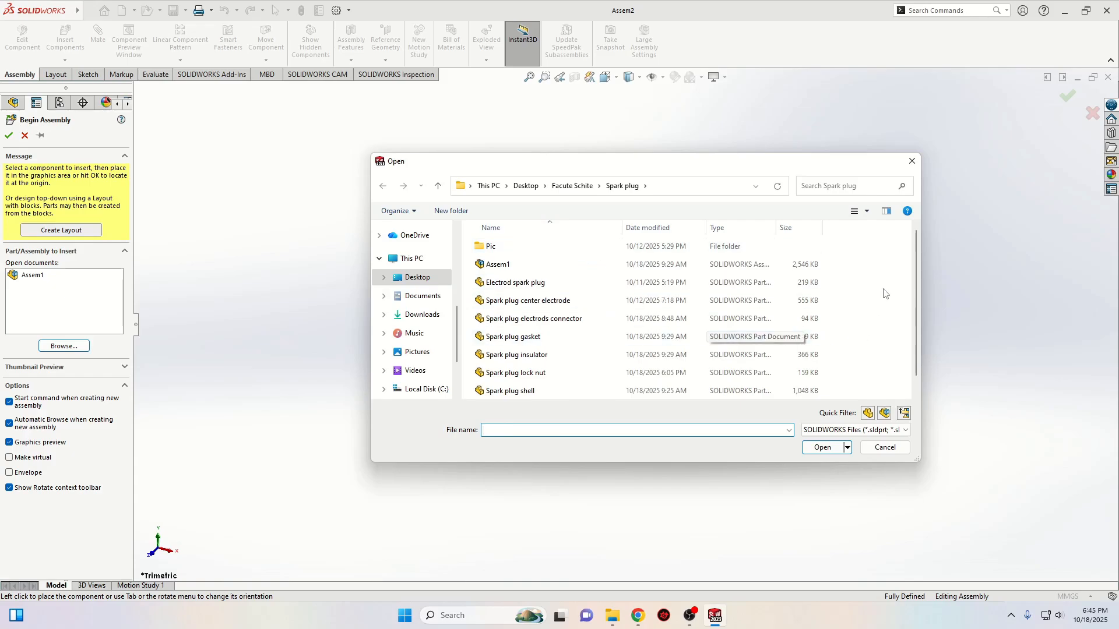
pyautogui.moveTo(876, 284); pyautogui.dragTo(524, 373)
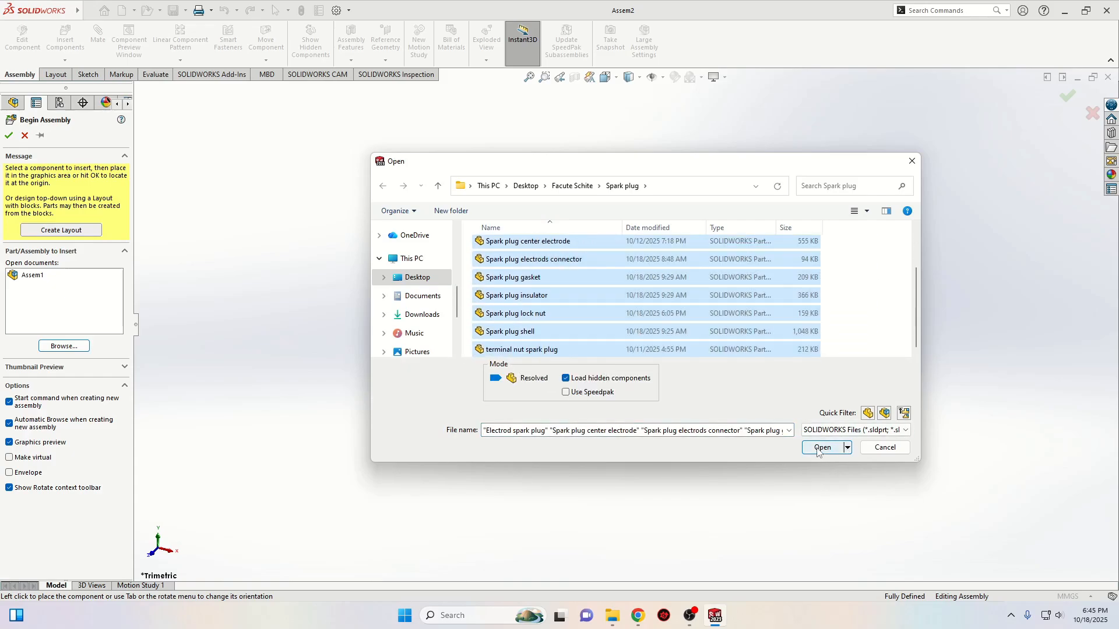
pyautogui.click(821, 447)
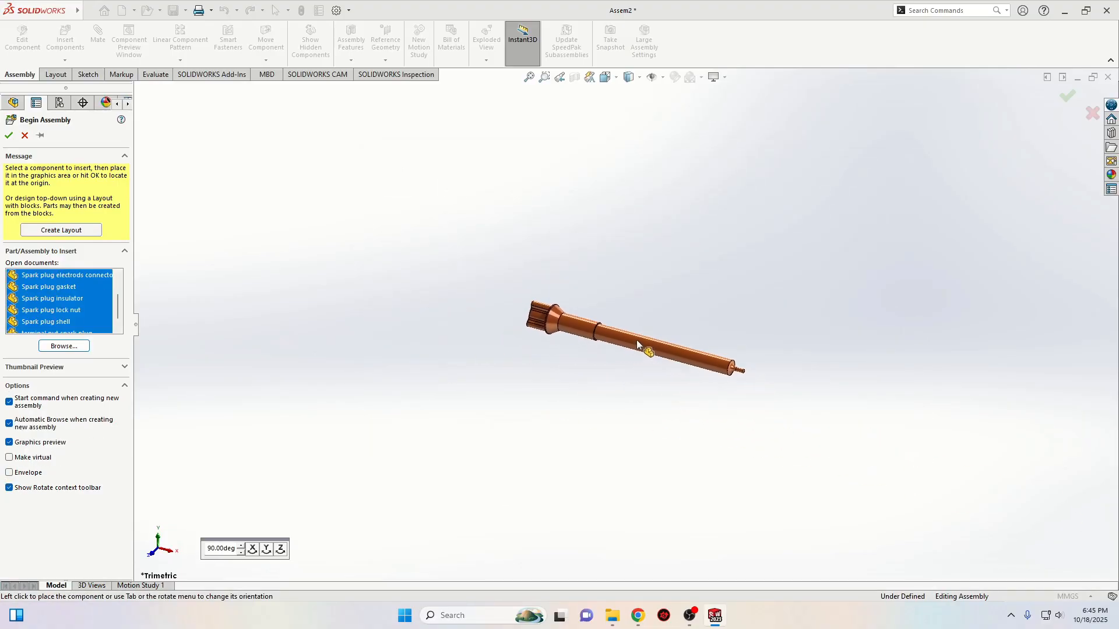
# Place the electrode, center electrode, connector, gasket, insulator, lock nut, shell and terminal nut spread apart in the assembly space.
pyautogui.click(649, 331)
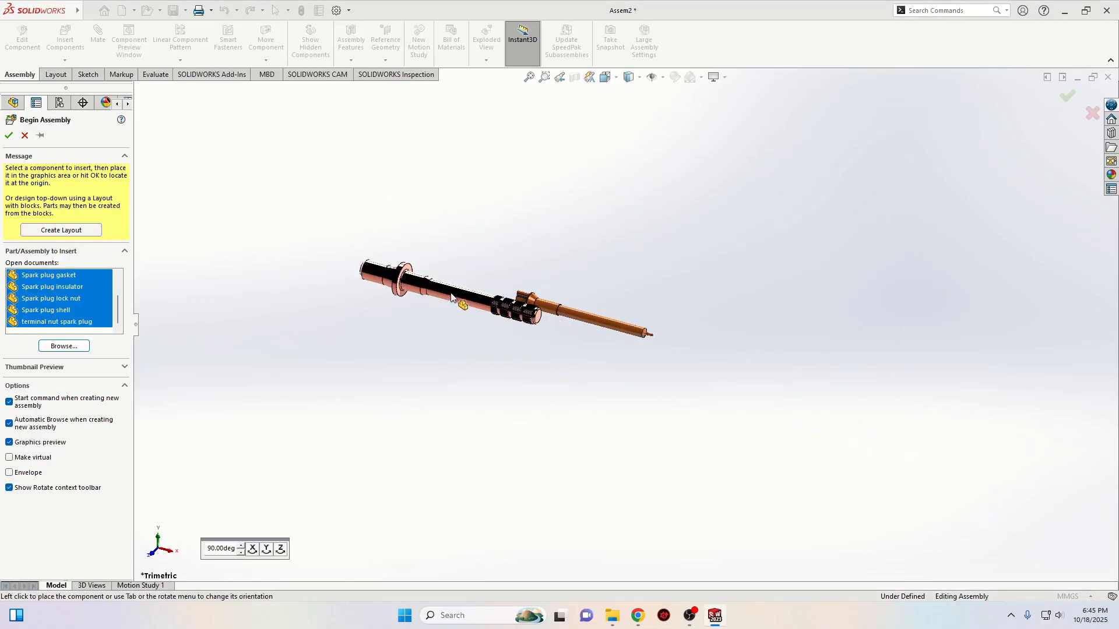
pyautogui.click(477, 310)
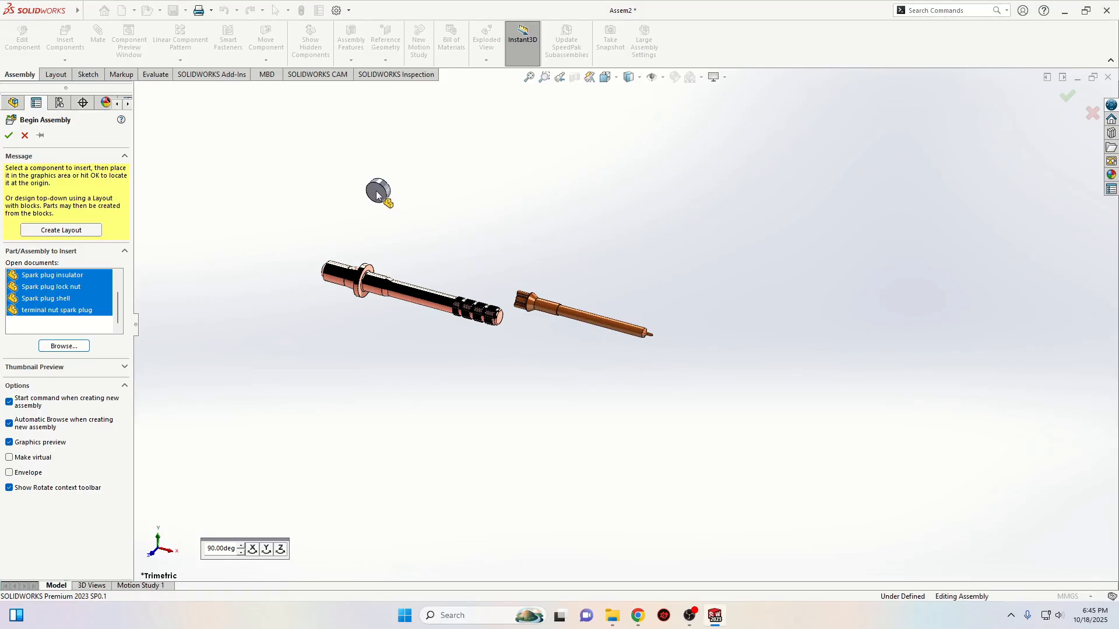
pyautogui.click(373, 180)
pyautogui.click(637, 226)
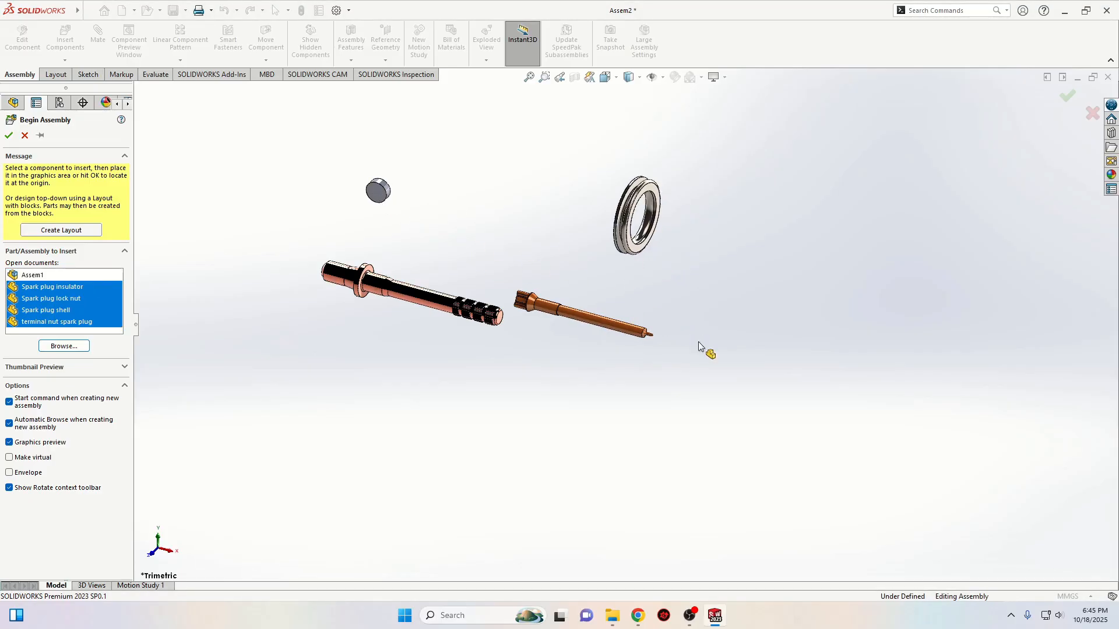
pyautogui.click(728, 367)
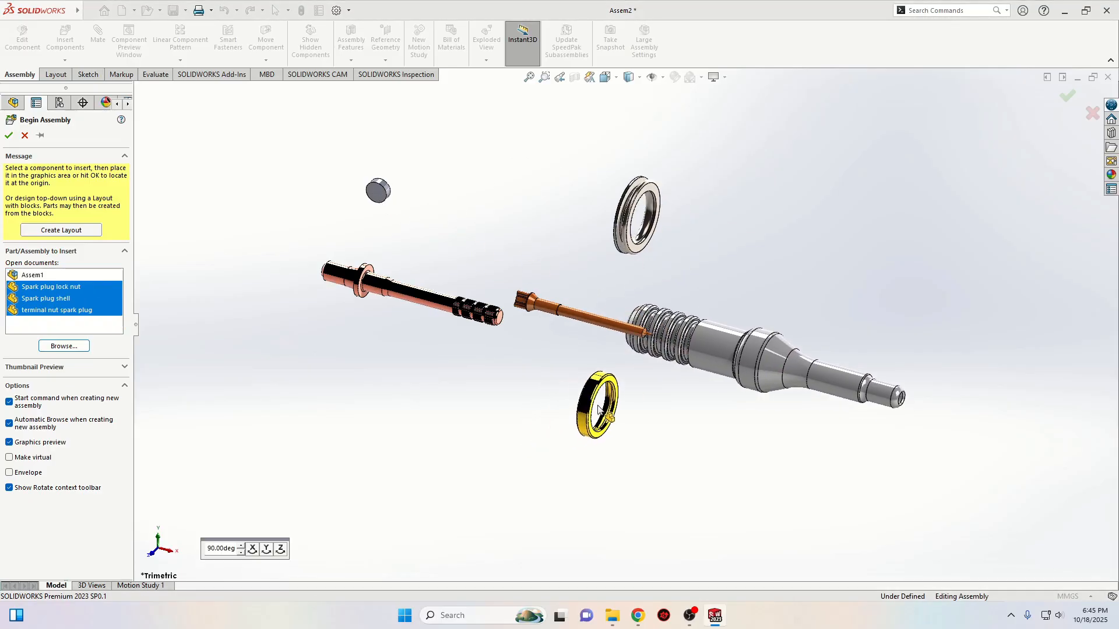
pyautogui.click(725, 231)
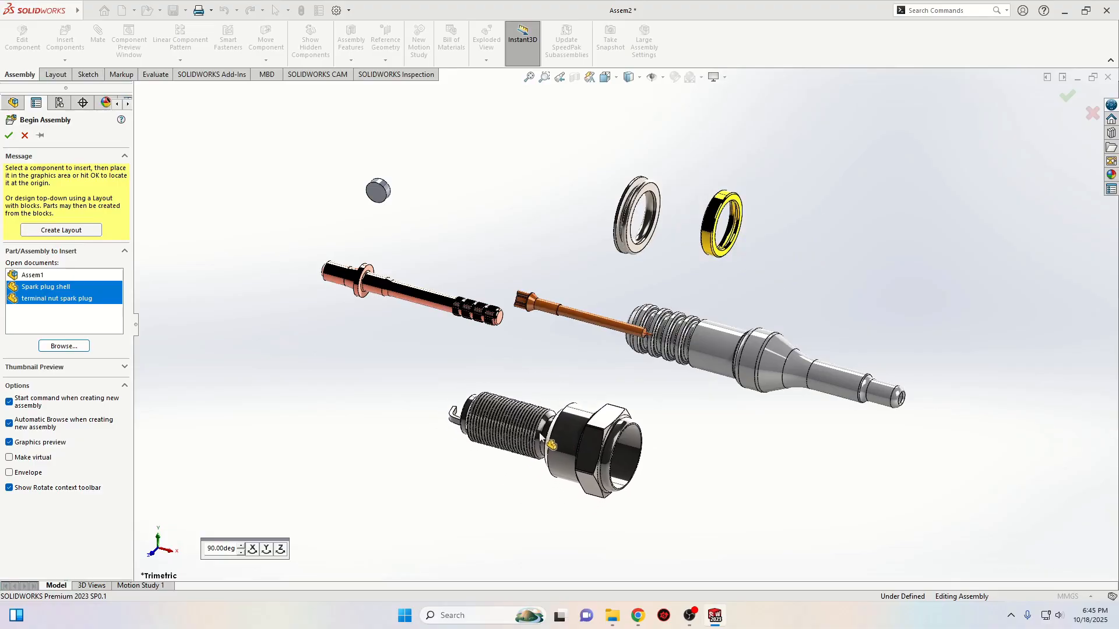
pyautogui.click(444, 419)
pyautogui.click(278, 333)
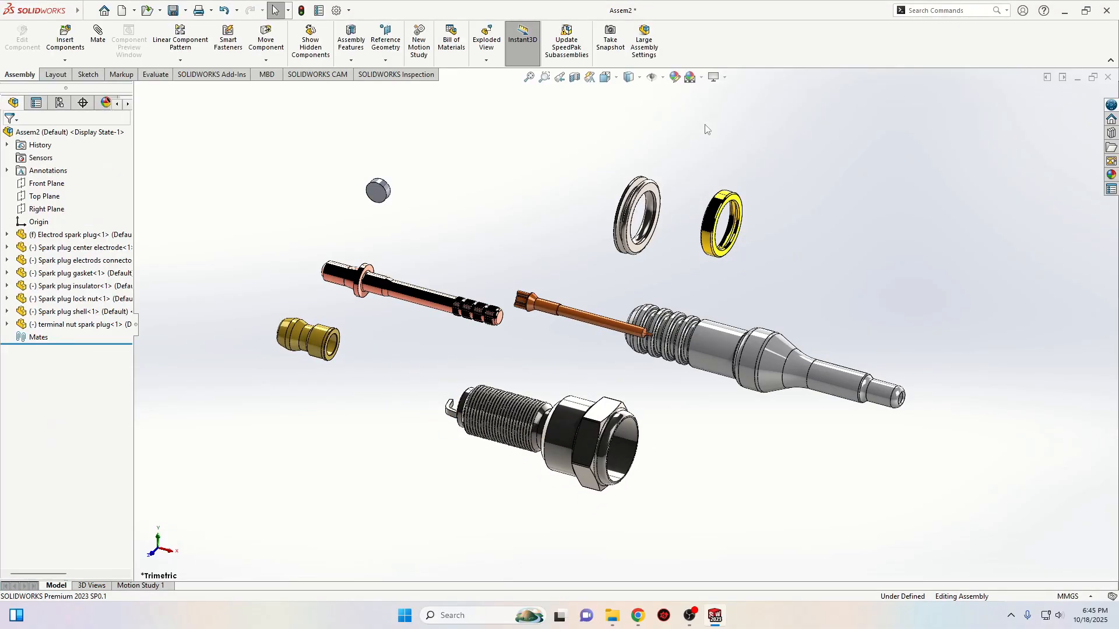
# Change the assembly's scene to a plain white background.
pyautogui.click(691, 77)
pyautogui.click(709, 106)
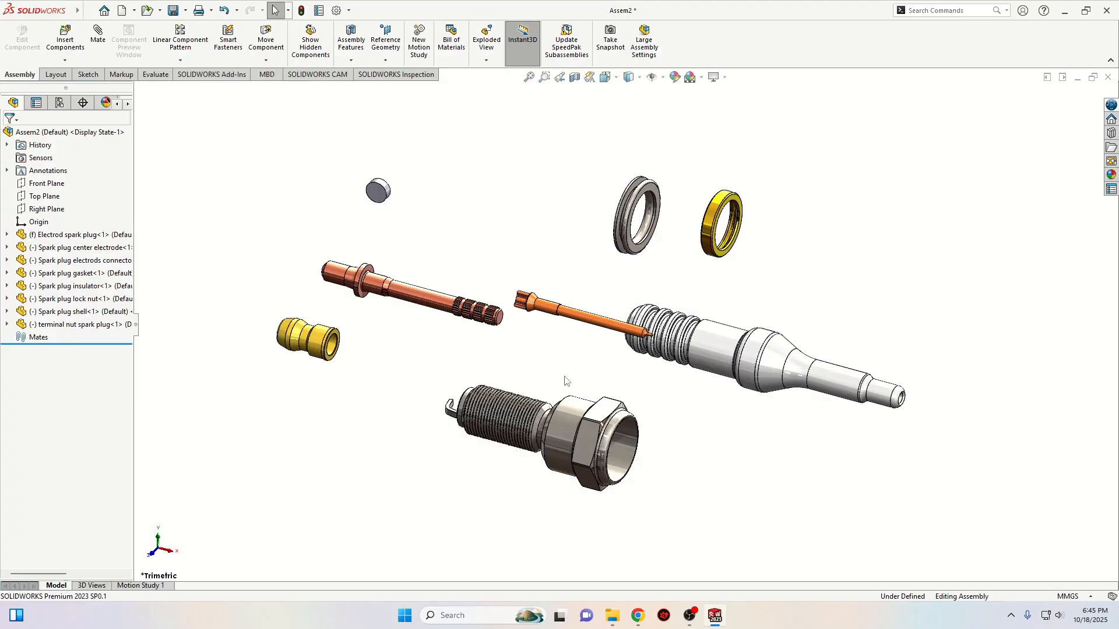
pyautogui.scroll(-3, 564, 381)
pyautogui.scroll(3, 592, 314)
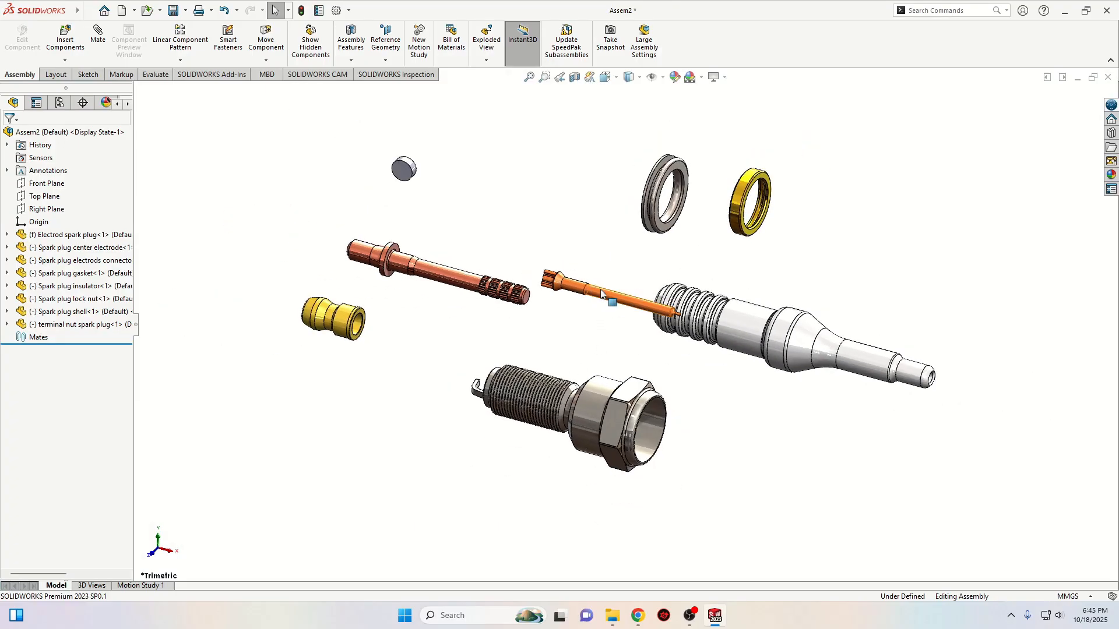
# Float the fixed Electrod spark plug component so that it can move freely.
pyautogui.click(601, 293)
pyautogui.click(500, 197)
pyautogui.rightClick(606, 298)
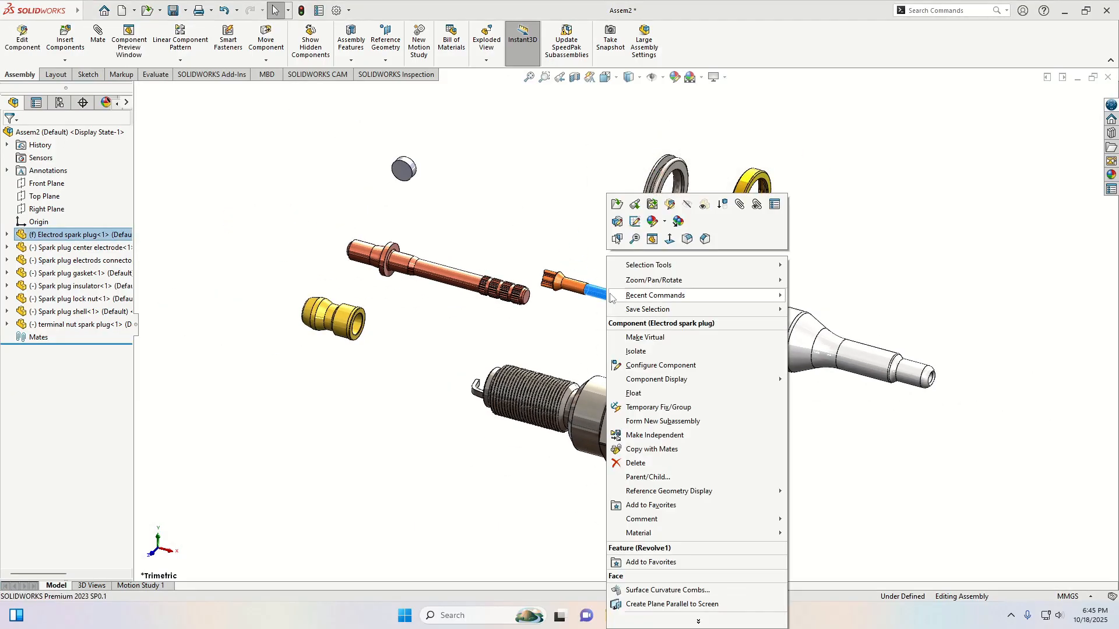
pyautogui.click(641, 393)
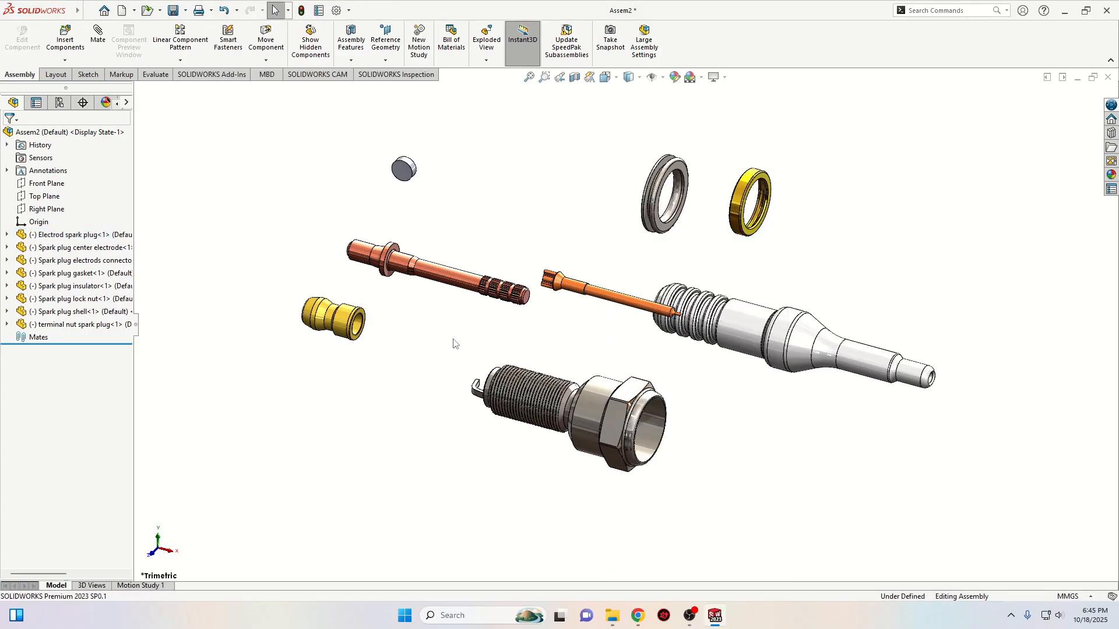
# Move the spark plug shell slightly away from the insulator and fix it in place.
pyautogui.moveTo(600, 406); pyautogui.dragTo(533, 406)
pyautogui.rightClick(550, 379)
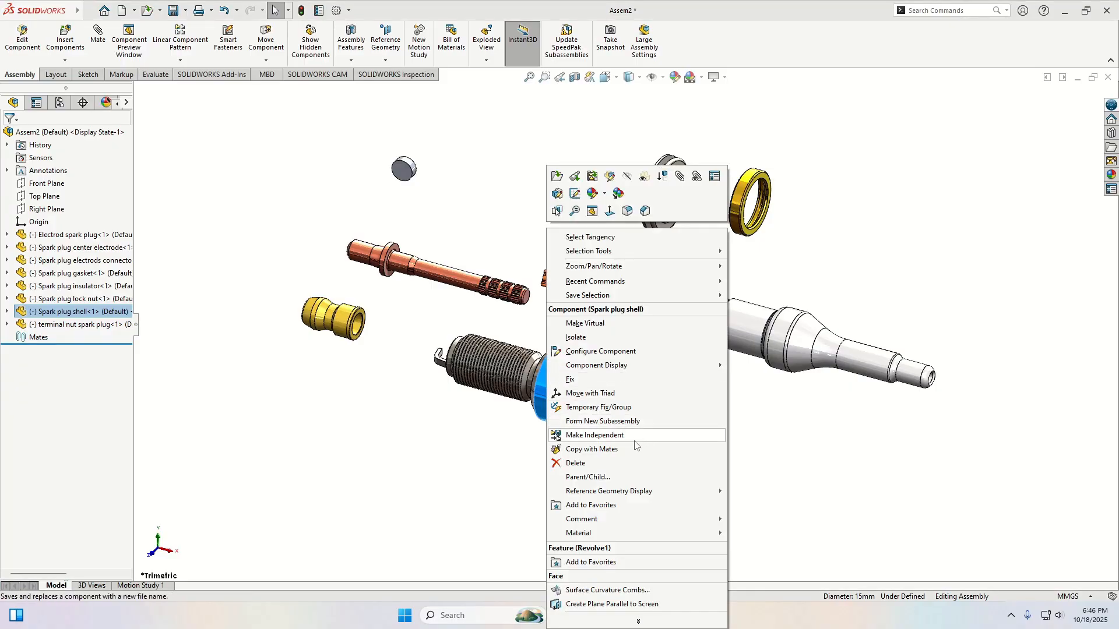
pyautogui.click(585, 387)
# Mate the insulator's large cylindrical face concentric with the shell's inner bore, flipping the alignment so the insulator's narrow end faces the shell.
pyautogui.moveTo(449, 441); pyautogui.dragTo(484, 434, button='middle')
pyautogui.scroll(-4, 459, 421)
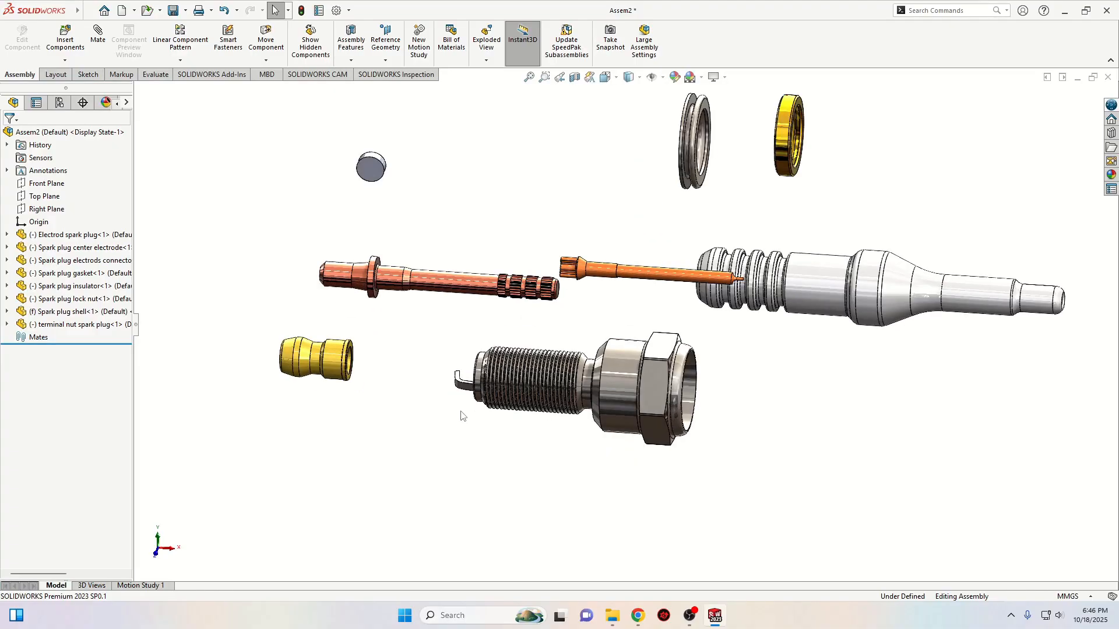
pyautogui.scroll(3, 789, 280)
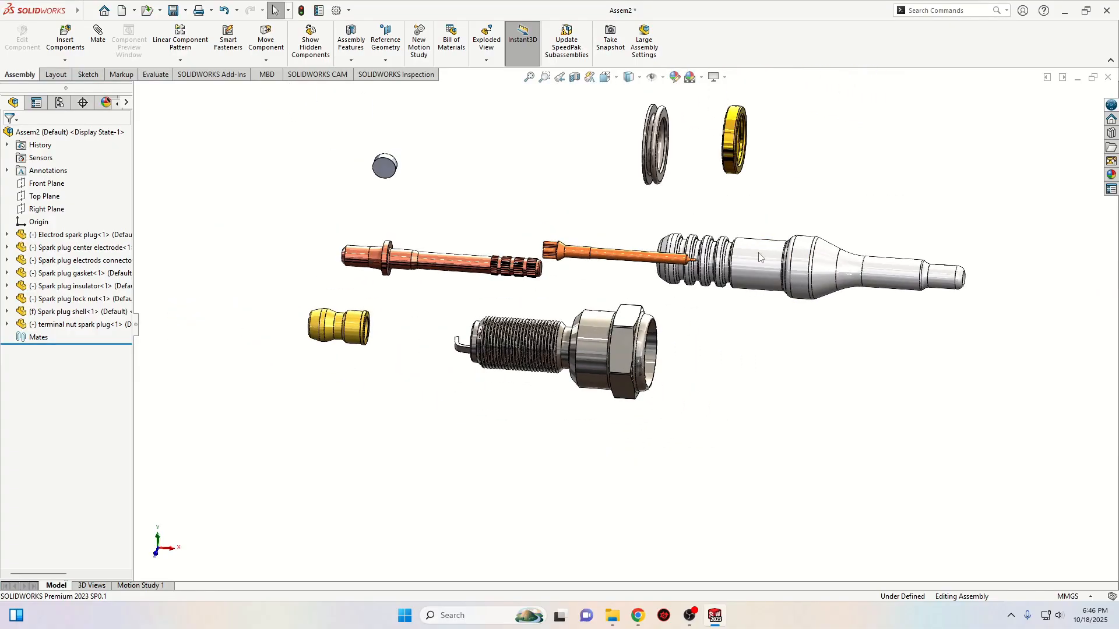
pyautogui.click(757, 271)
pyautogui.moveTo(660, 372); pyautogui.dragTo(638, 360, button='middle')
pyautogui.keyDown('ctrl'); pyautogui.click(635, 358); pyautogui.keyUp('ctrl')
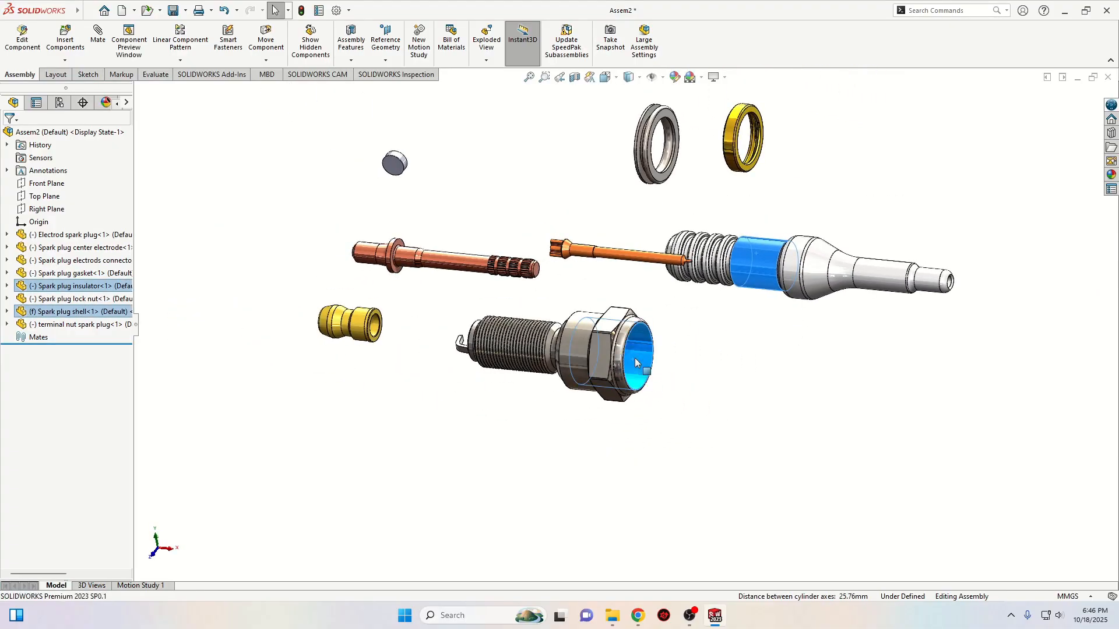
pyautogui.click(709, 349)
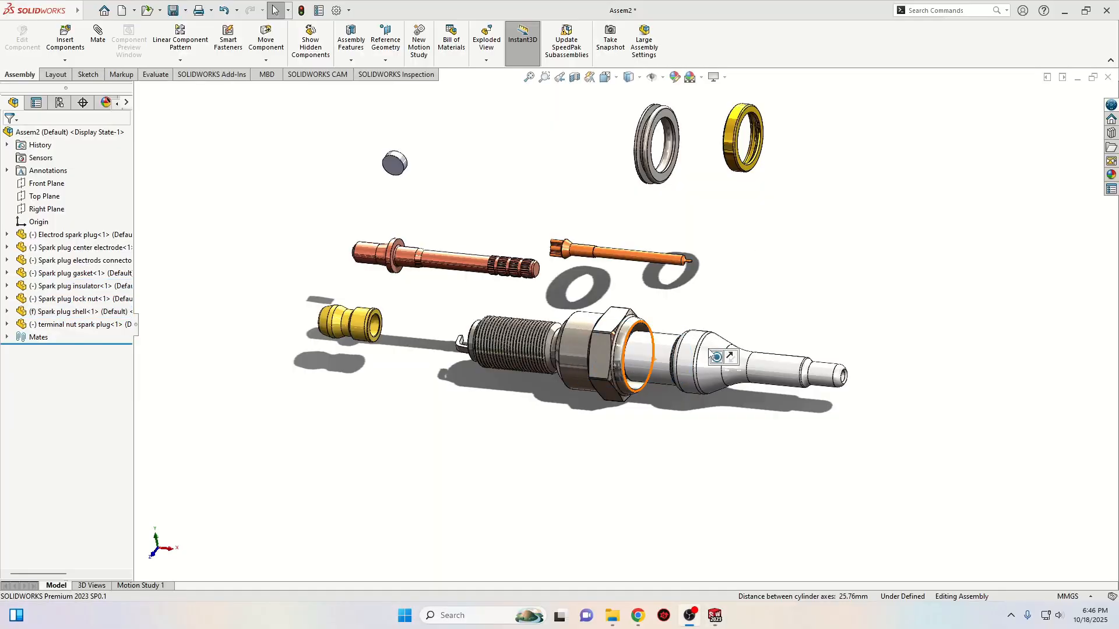
pyautogui.click(732, 358)
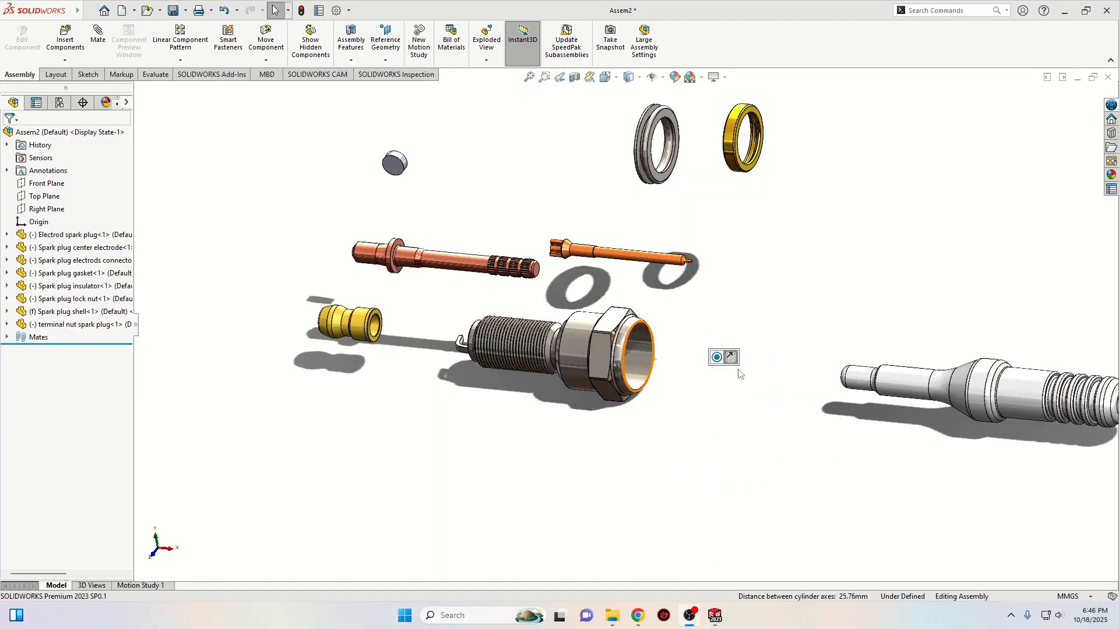
# Slide the insulator along the shared axis until its narrow end enters the shell's hex-side opening.
pyautogui.scroll(-3, 752, 396)
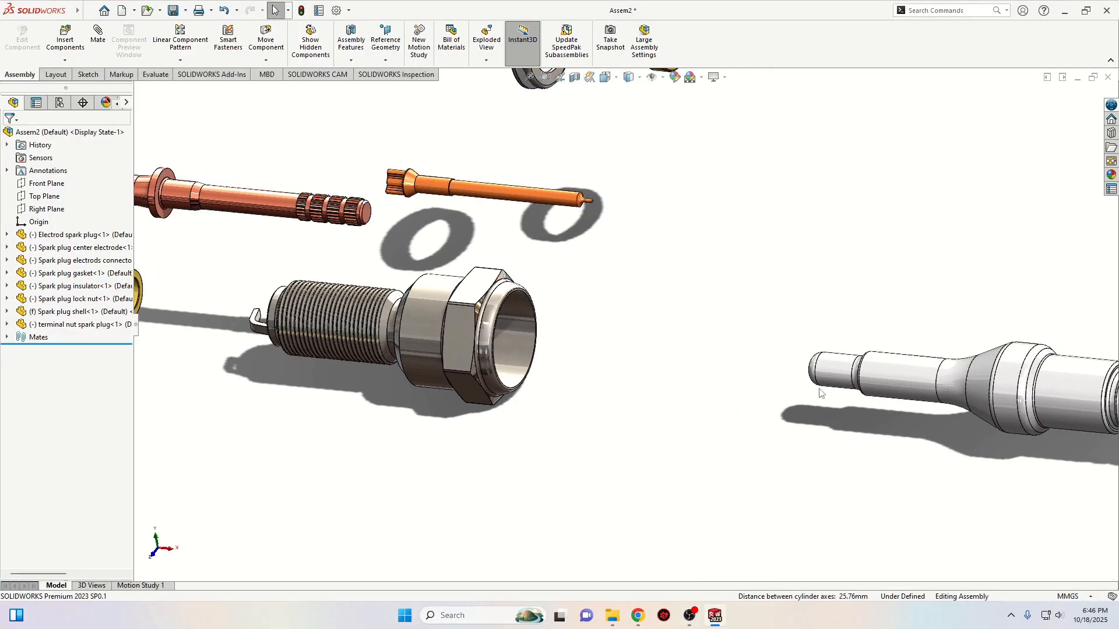
pyautogui.click(819, 383)
pyautogui.moveTo(818, 382); pyautogui.dragTo(500, 377)
pyautogui.click(354, 402)
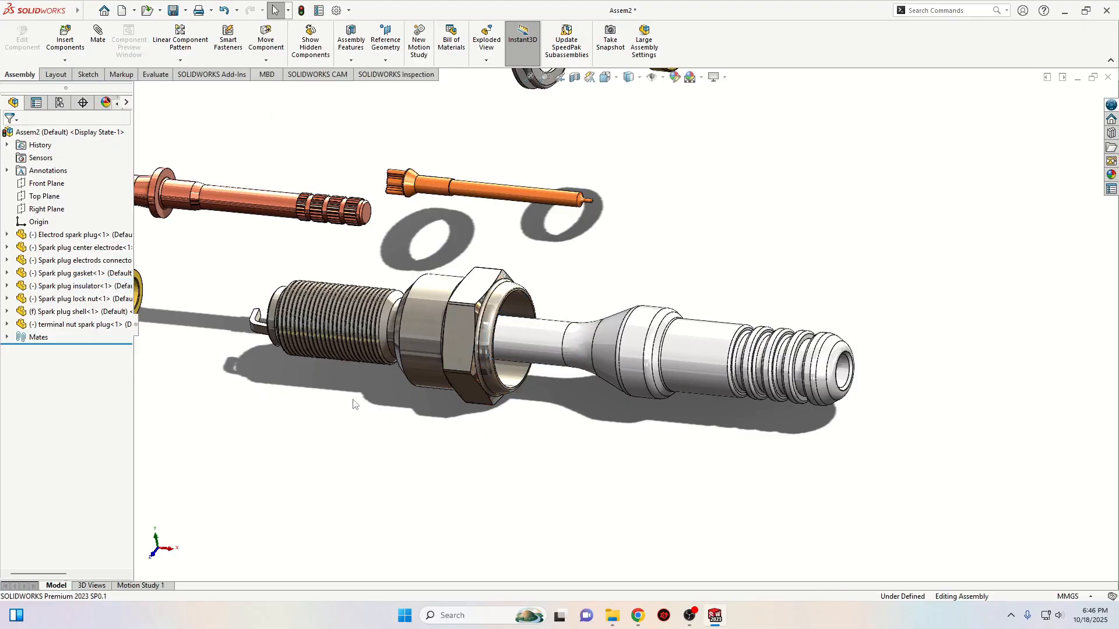
# Try to make the spark plug shell transparent.
pyautogui.moveTo(355, 400); pyautogui.dragTo(517, 461, button='middle')
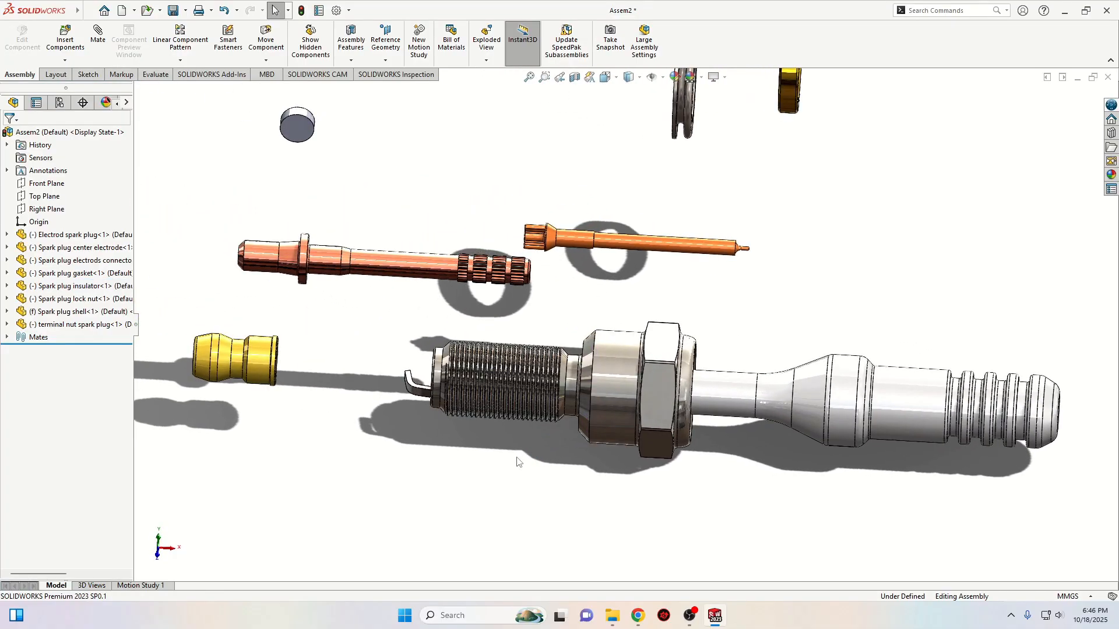
pyautogui.click(600, 383)
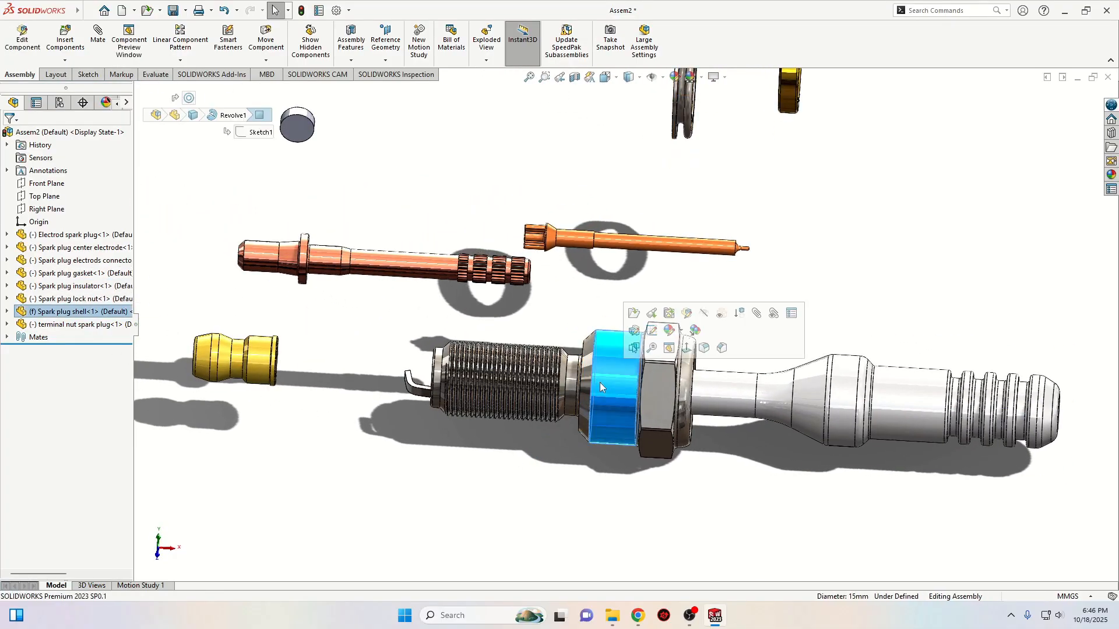
pyautogui.click(721, 315)
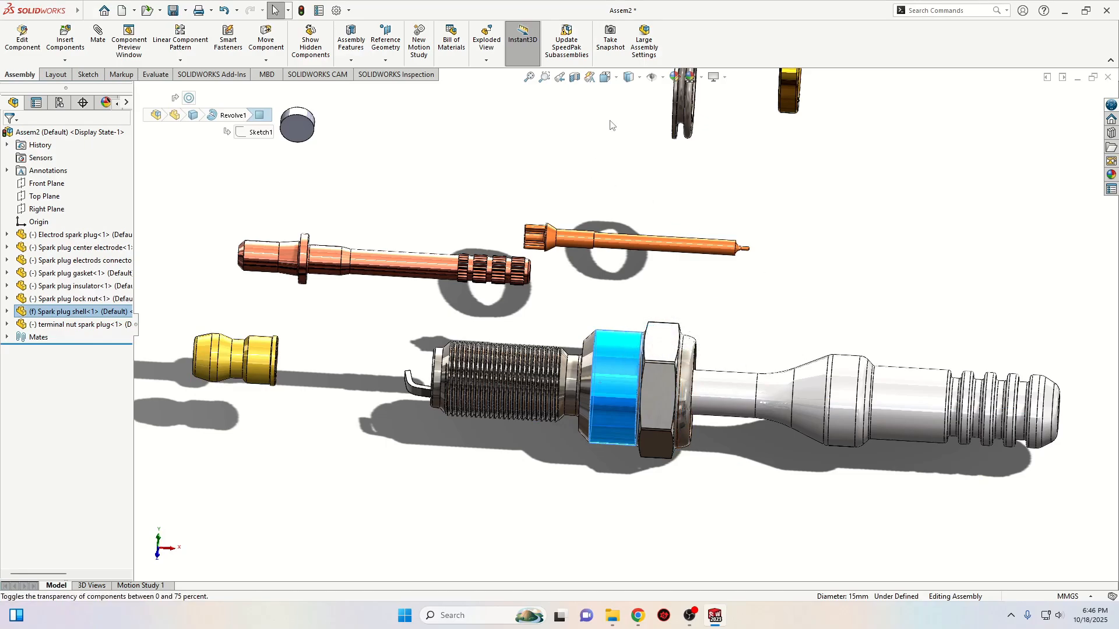
# Inspect the assembly with hidden lines visible and in wireframe, and restore the shaded-with-edges display style.
pyautogui.click(606, 77)
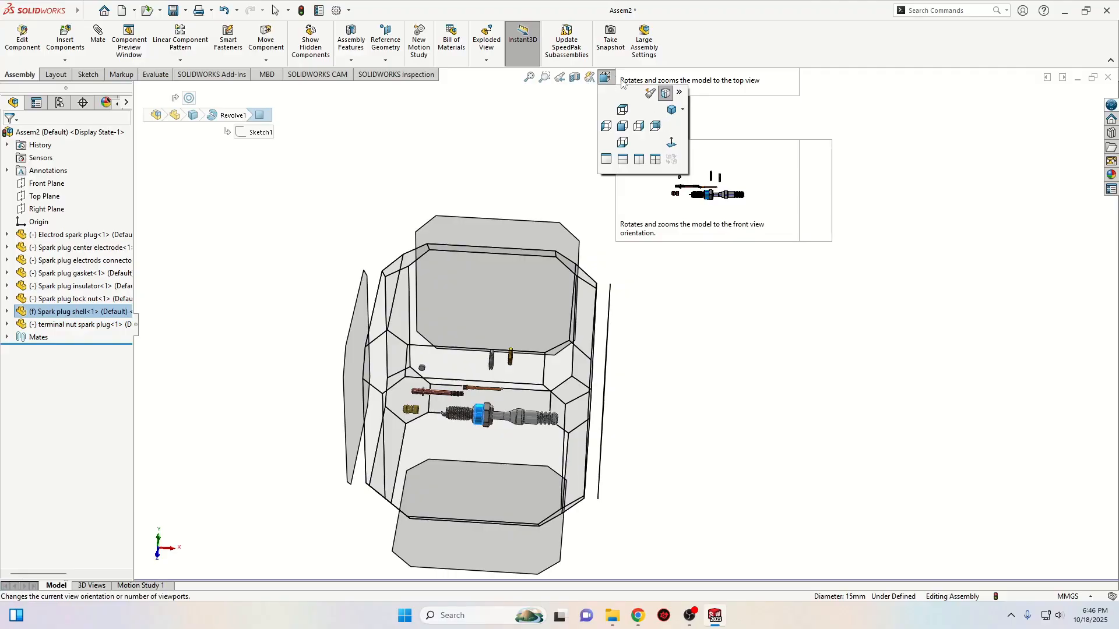
pyautogui.click(629, 77)
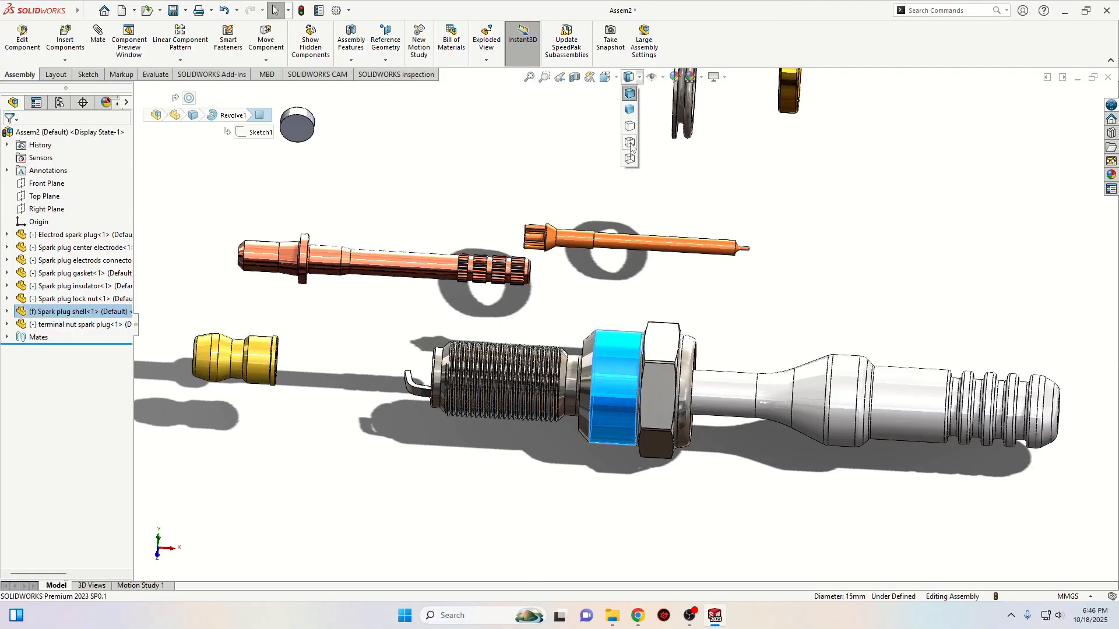
pyautogui.click(631, 144)
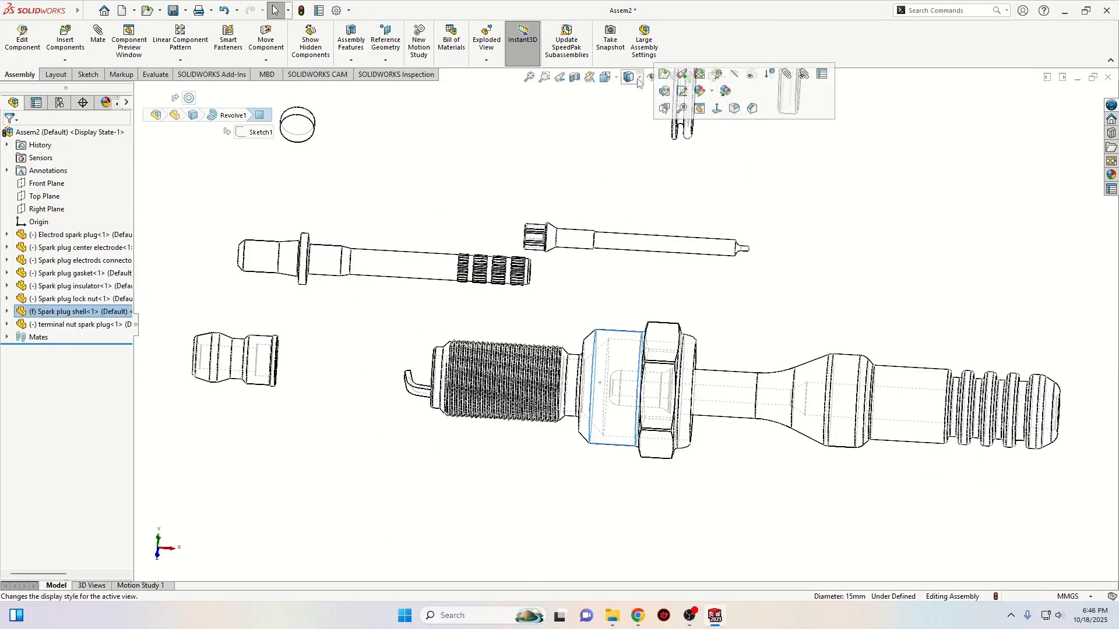
pyautogui.click(638, 80)
pyautogui.click(631, 159)
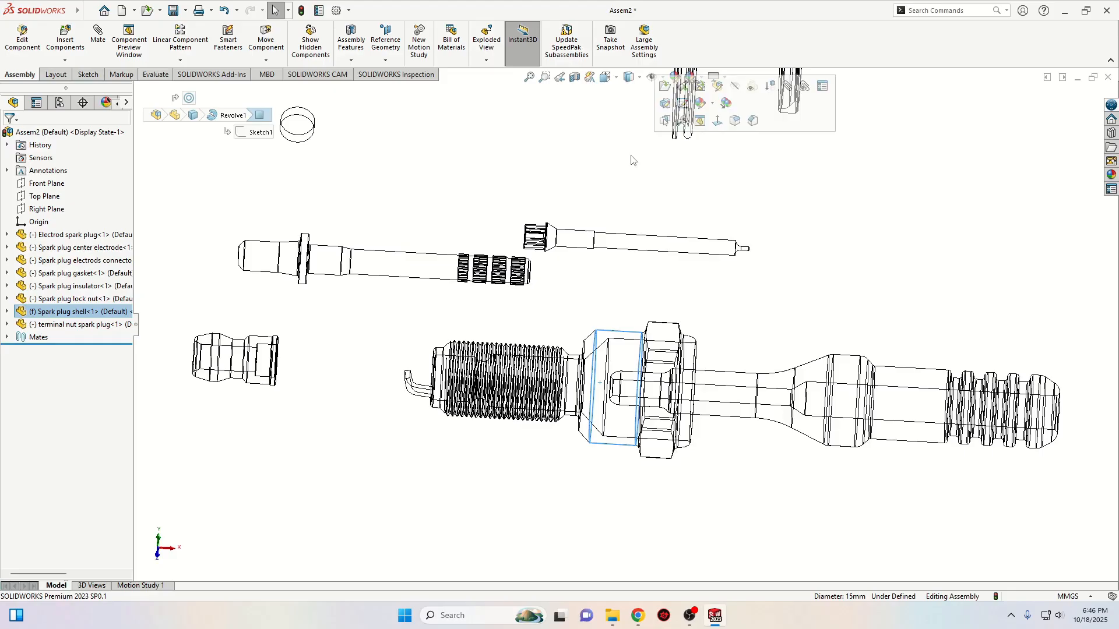
pyautogui.click(633, 162)
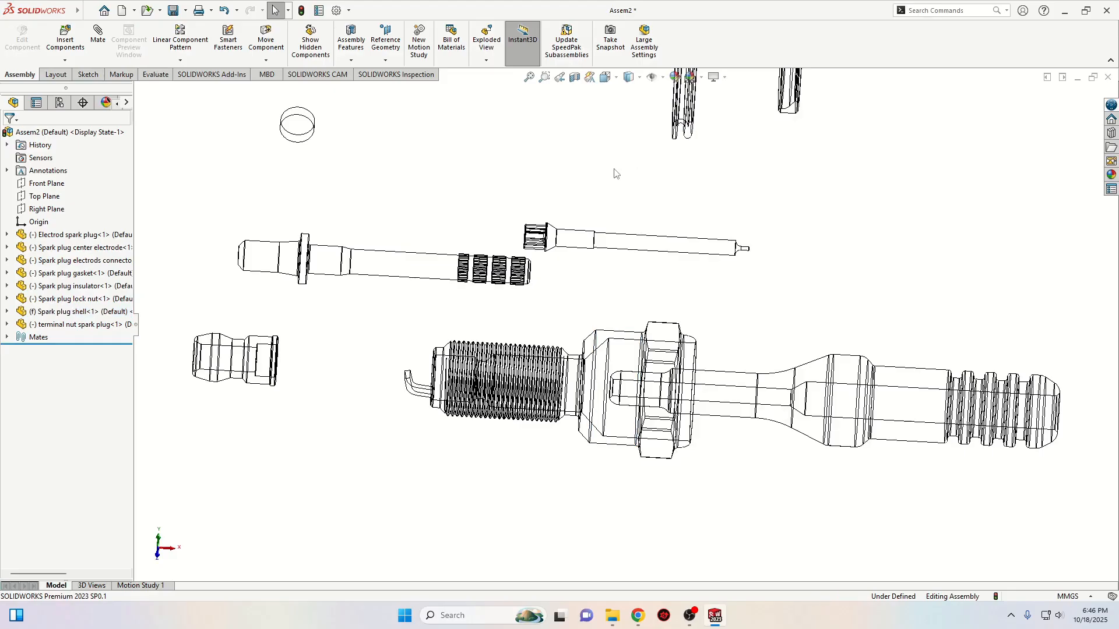
pyautogui.click(638, 78)
pyautogui.click(634, 98)
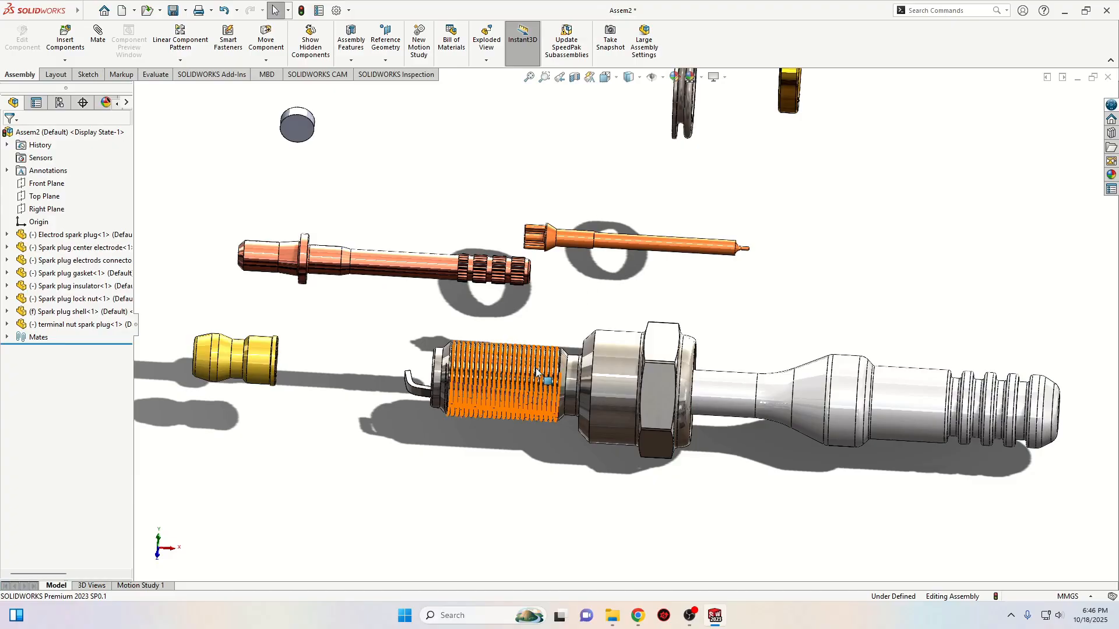
# Create a section view of the assembly through the spark plug shell's Front Plane.
pyautogui.click(7, 311)
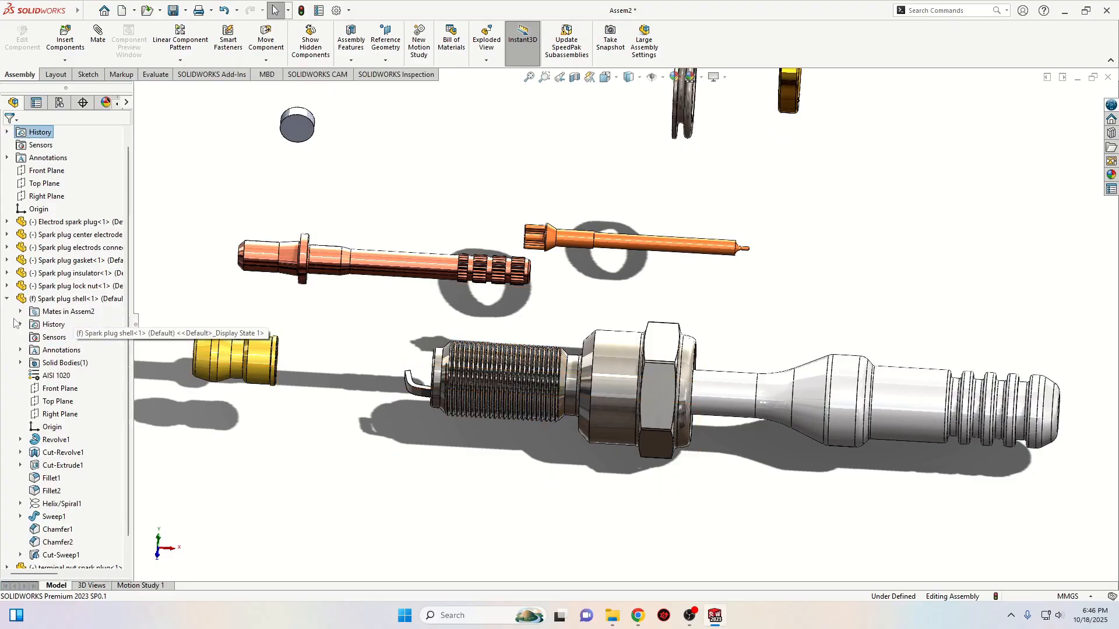
pyautogui.click(63, 390)
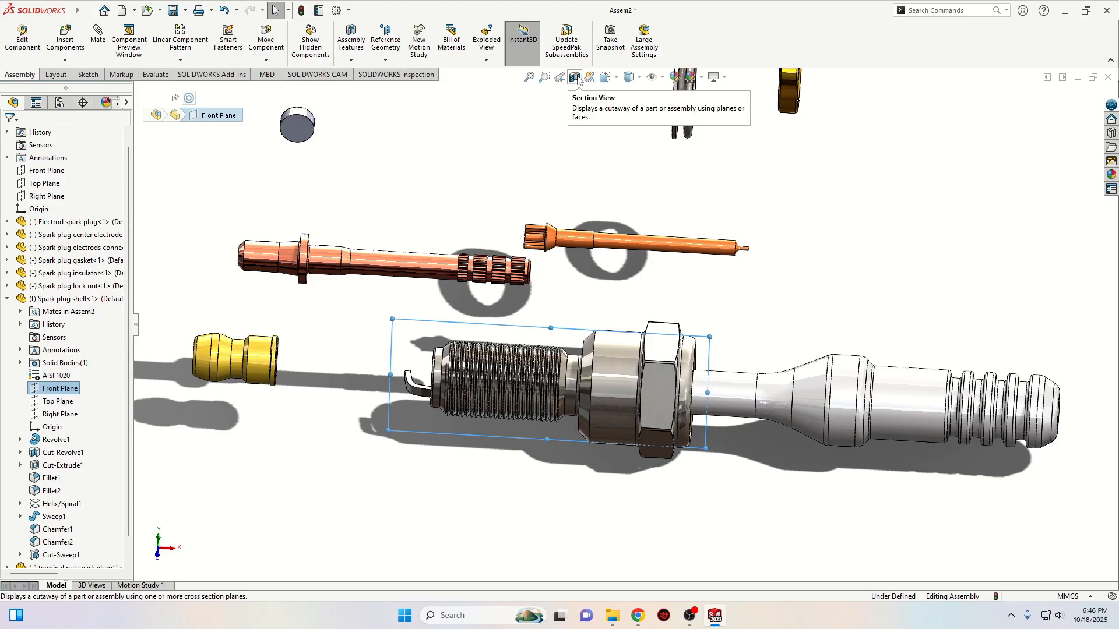
pyautogui.click(575, 77)
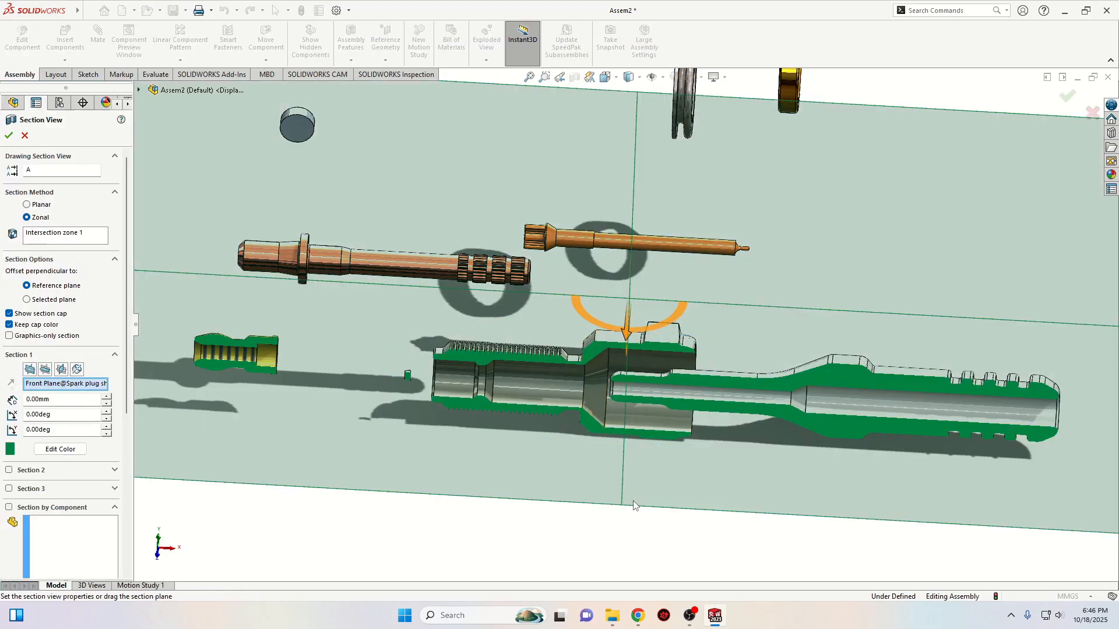
pyautogui.click(9, 135)
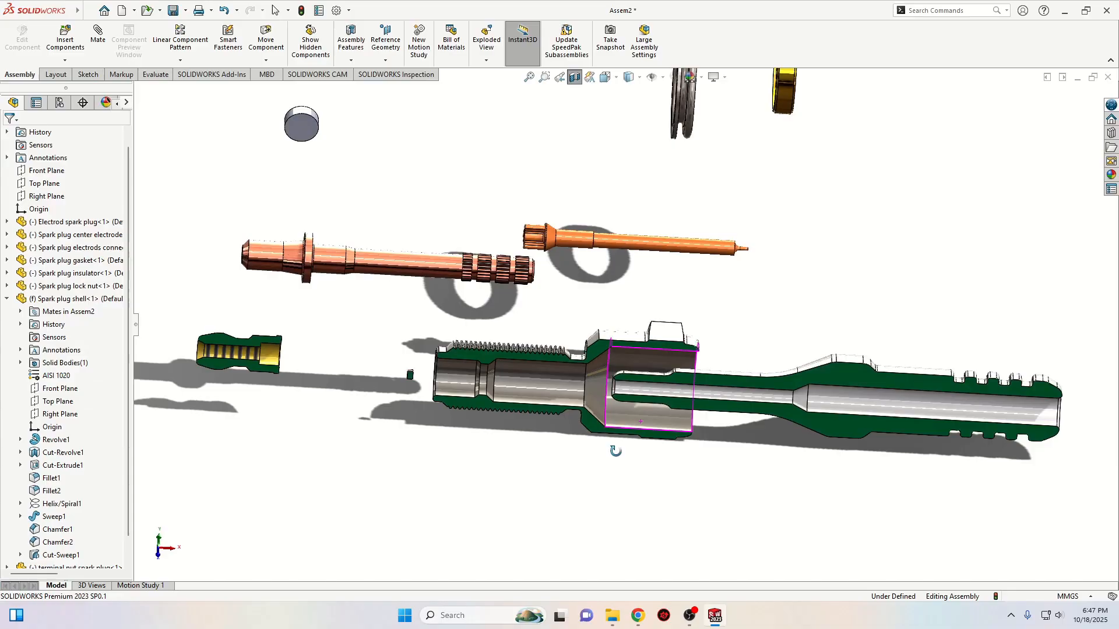
# Slide the insulator along its axis deeper into the shell until its narrow end lies inside the threaded section's bore.
pyautogui.moveTo(611, 449)
pyautogui.mouseDown(button='middle')
pyautogui.moveTo(707, 462)
pyautogui.moveTo(617, 466)
pyautogui.moveTo(593, 461)
pyautogui.moveTo(589, 446)
pyautogui.mouseUp(button='middle')
pyautogui.scroll(-6, 592, 382)
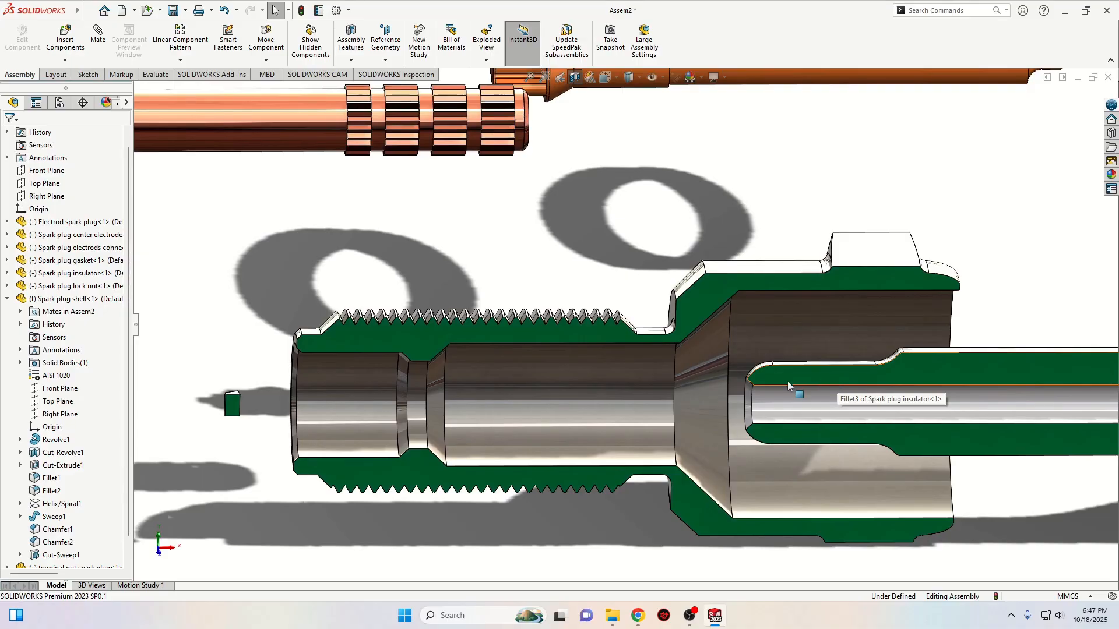
pyautogui.keyDown('ctrl'); pyautogui.moveTo(698, 393); pyautogui.dragTo(712, 367, button='middle'); pyautogui.keyUp('ctrl')
pyautogui.moveTo(896, 348); pyautogui.dragTo(642, 342)
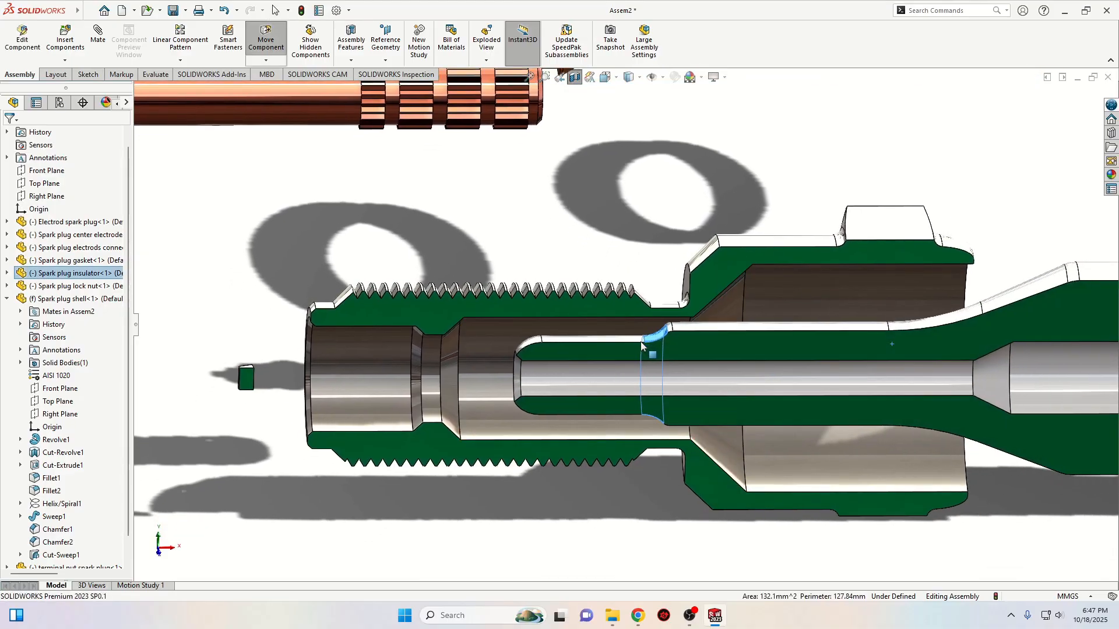
pyautogui.click(619, 208)
pyautogui.scroll(-3, 455, 328)
pyautogui.keyDown('ctrl'); pyautogui.moveTo(517, 364); pyautogui.dragTo(541, 351, button='middle'); pyautogui.keyUp('ctrl')
pyautogui.moveTo(542, 351); pyautogui.dragTo(501, 350, button='middle')
pyautogui.scroll(-3, 484, 345)
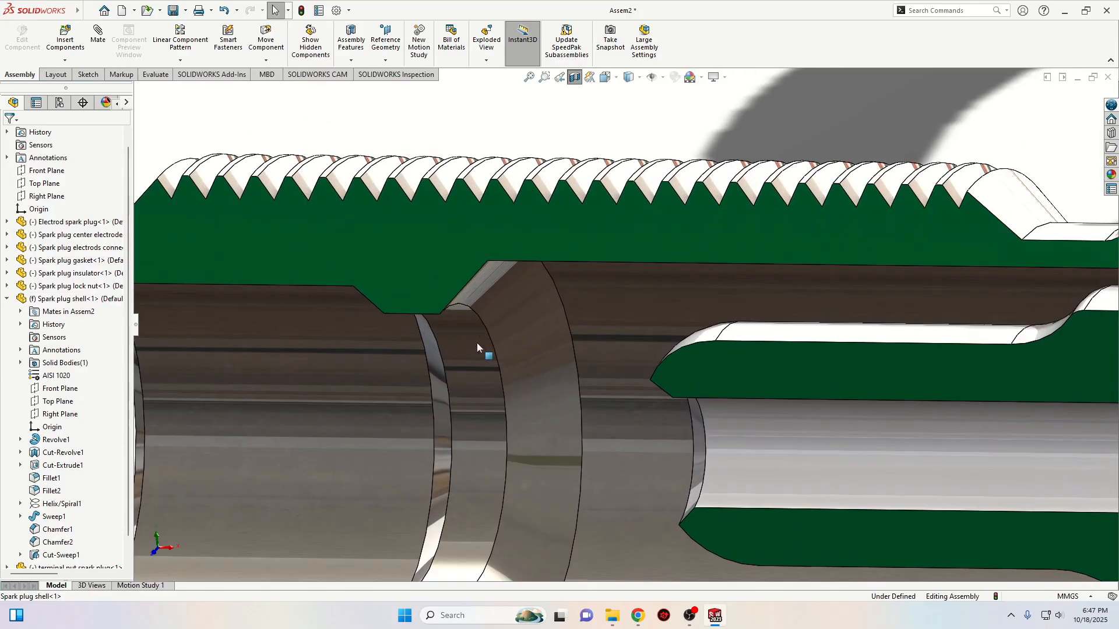
pyautogui.scroll(2, 692, 348)
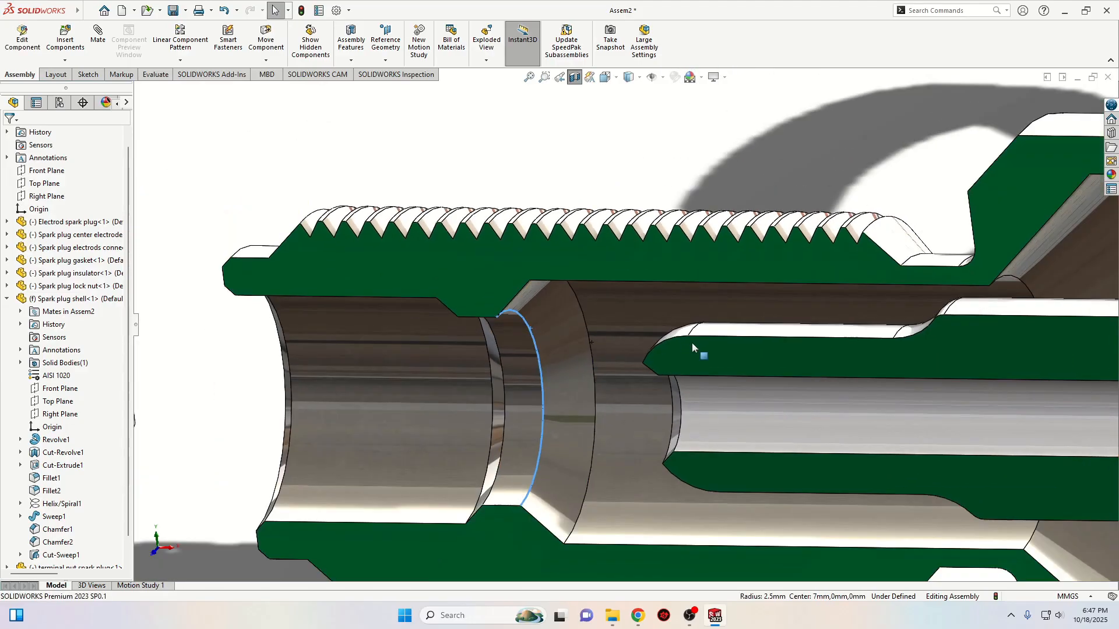
pyautogui.moveTo(701, 327); pyautogui.dragTo(944, 339, button='middle')
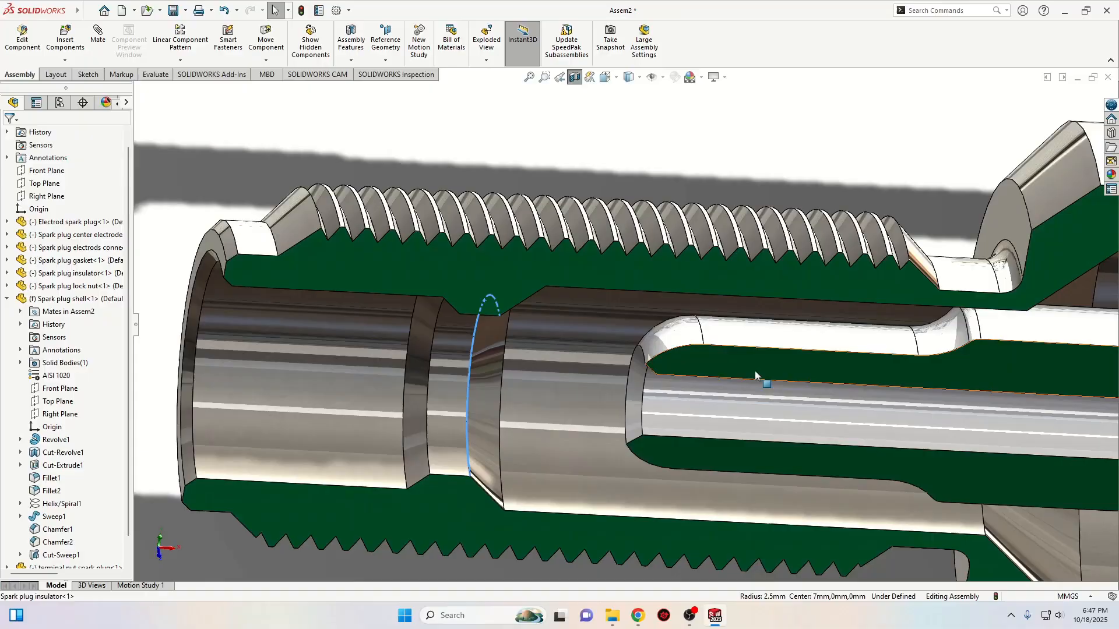
pyautogui.keyDown('ctrl'); pyautogui.click(958, 330); pyautogui.keyUp('ctrl')
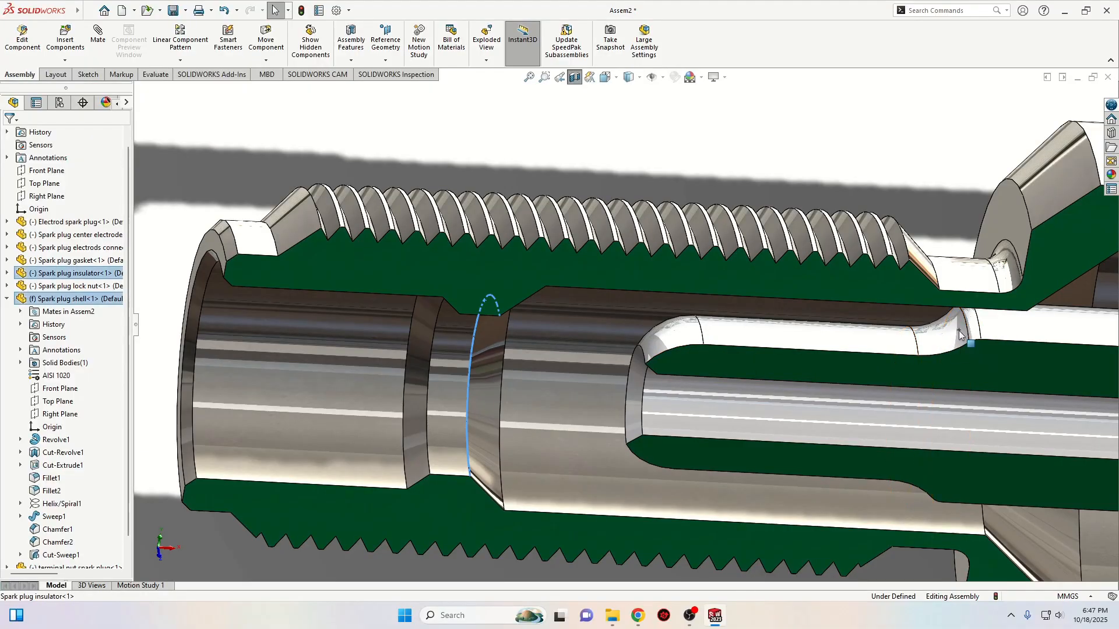
pyautogui.click(934, 177)
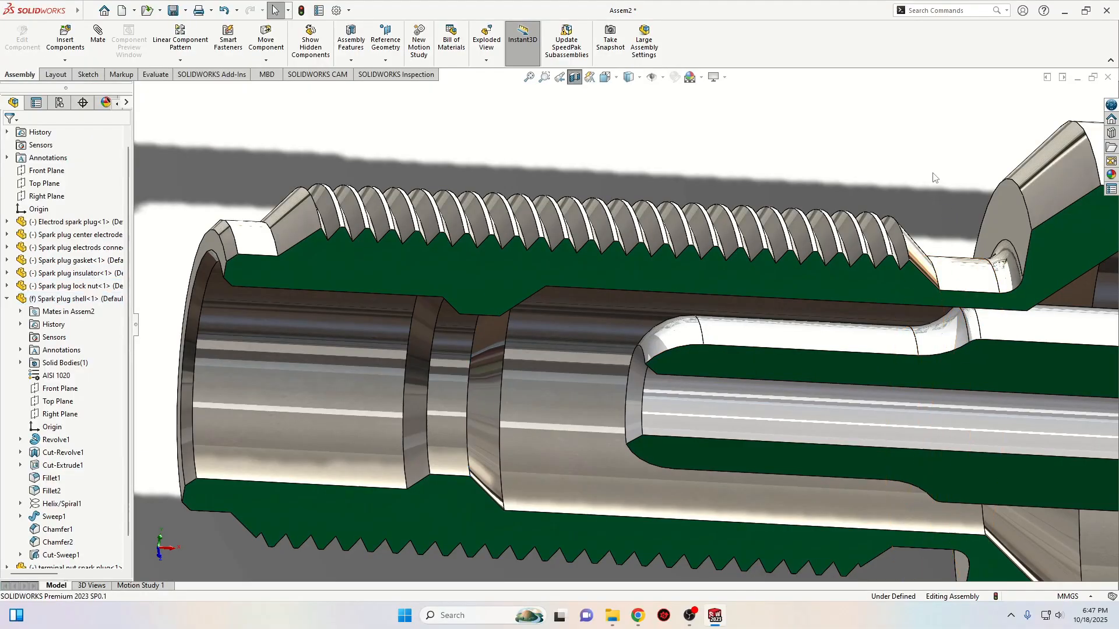
# Add a tangent mate between the insulator's fillet face behind its narrow end and the circular edge of the shell's inner seat.
pyautogui.click(933, 330)
pyautogui.click(931, 346)
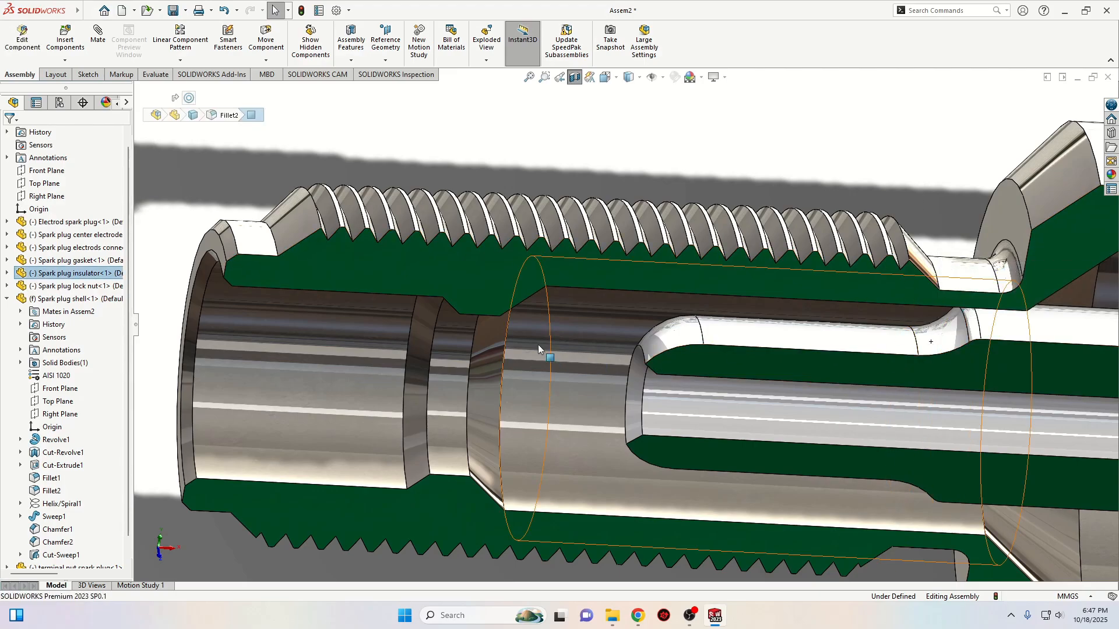
pyautogui.keyDown('ctrl'); pyautogui.moveTo(511, 346); pyautogui.dragTo(485, 321, button='middle'); pyautogui.keyUp('ctrl')
pyautogui.keyDown('ctrl'); pyautogui.click(481, 316); pyautogui.keyUp('ctrl')
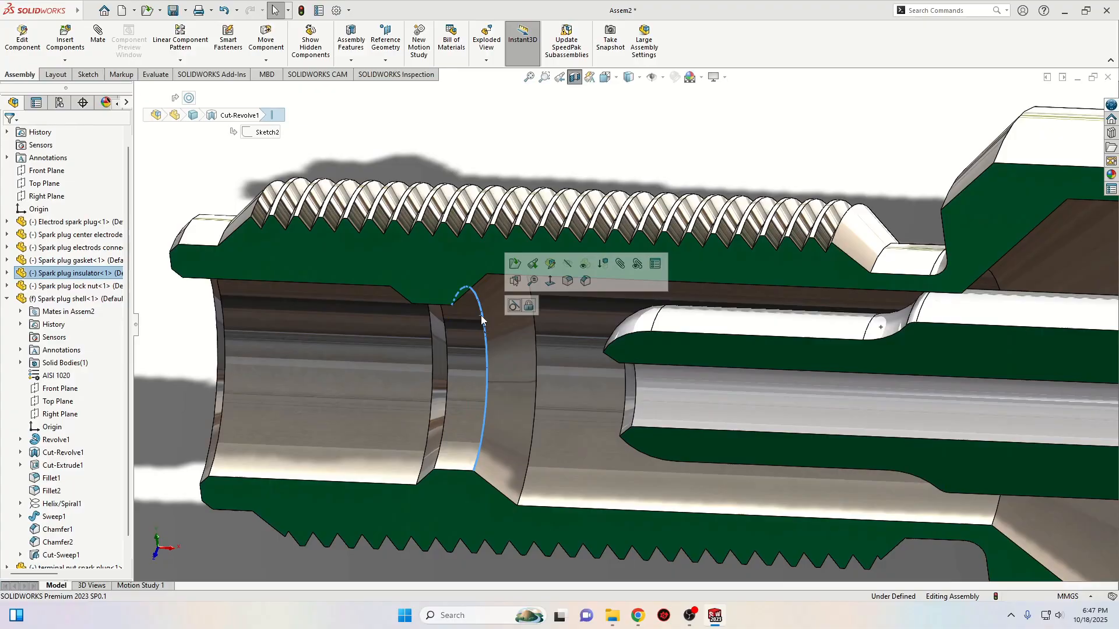
pyautogui.click(518, 308)
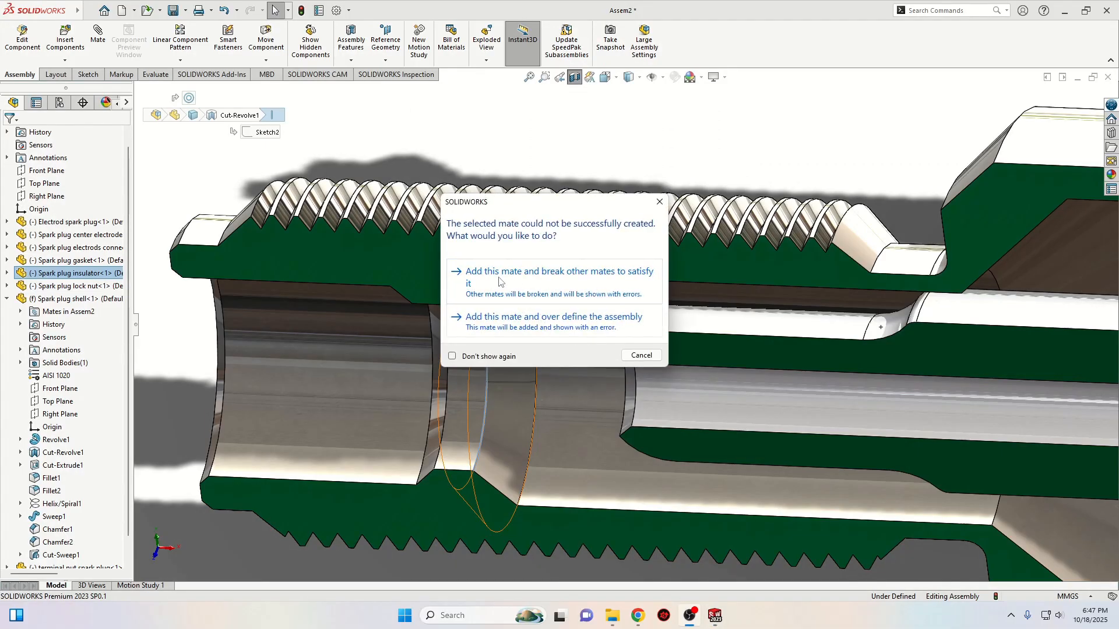
pyautogui.hotkey('alt', 'Tab')
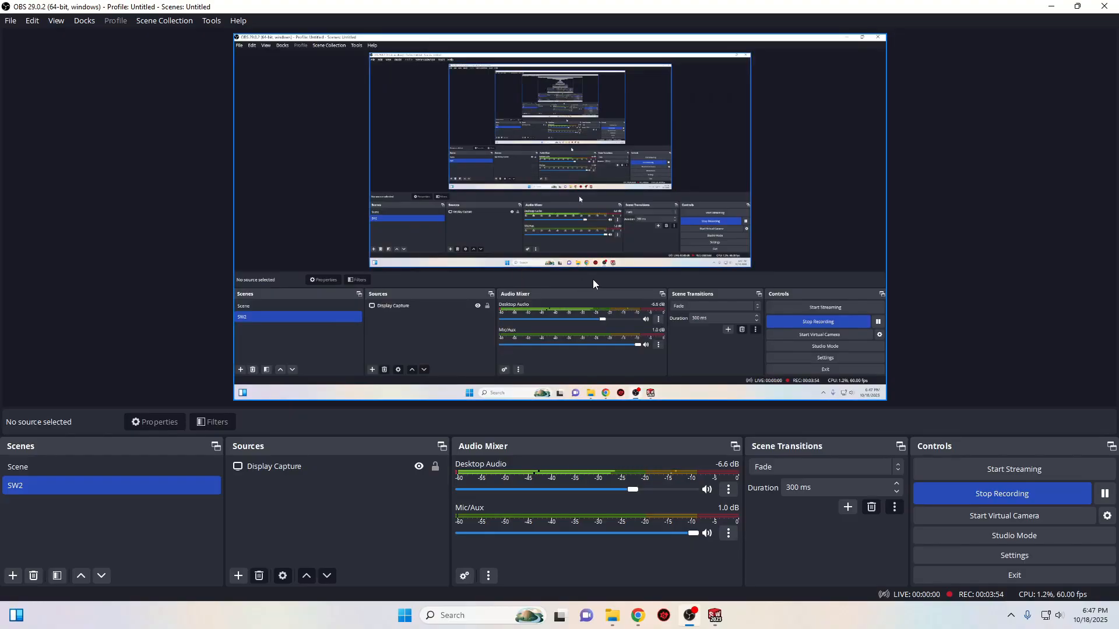
pyautogui.moveTo(723, 616)
pyautogui.click(650, 554)
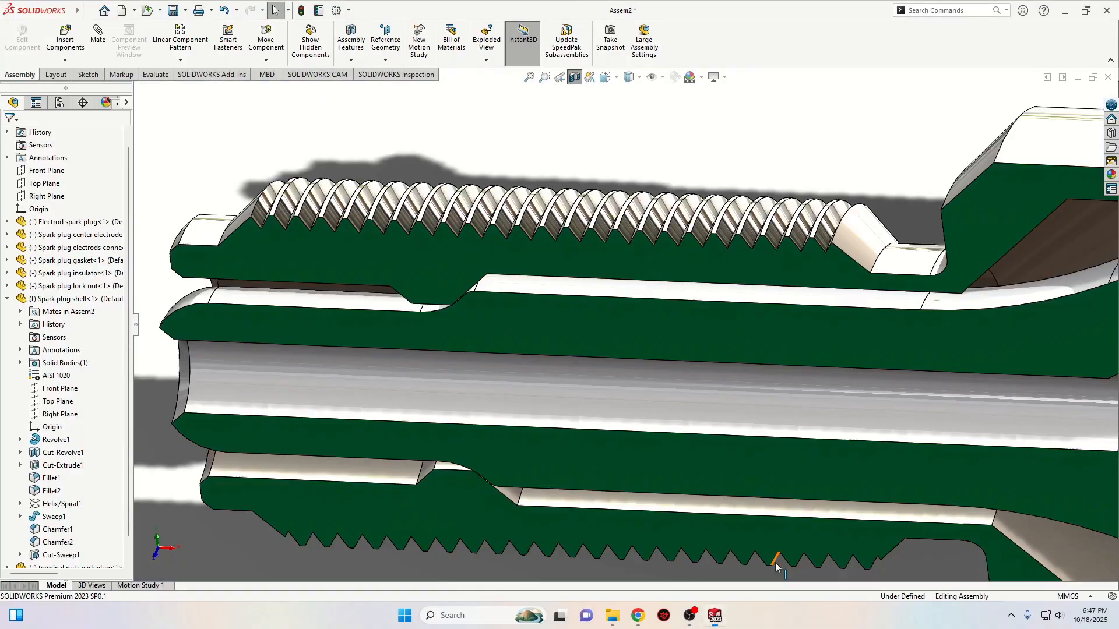
# Check the insulator's fit in the sectioned shell by trying to move it and examining the contact along the bore.
pyautogui.scroll(2, 613, 260)
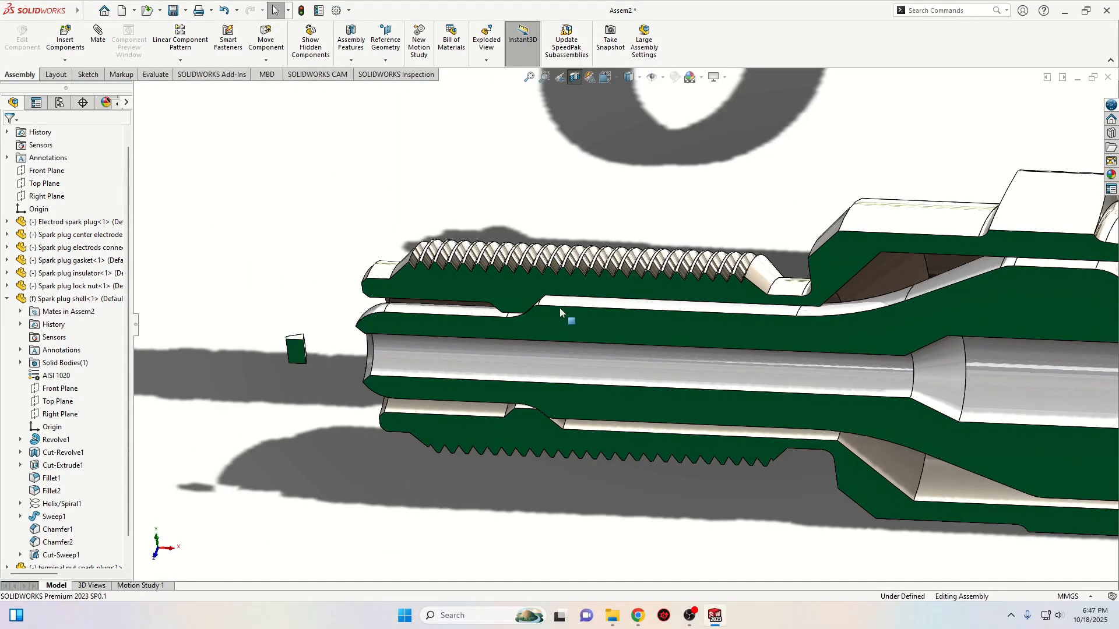
pyautogui.moveTo(560, 313); pyautogui.dragTo(469, 167, button='middle')
pyautogui.moveTo(867, 307); pyautogui.dragTo(691, 219)
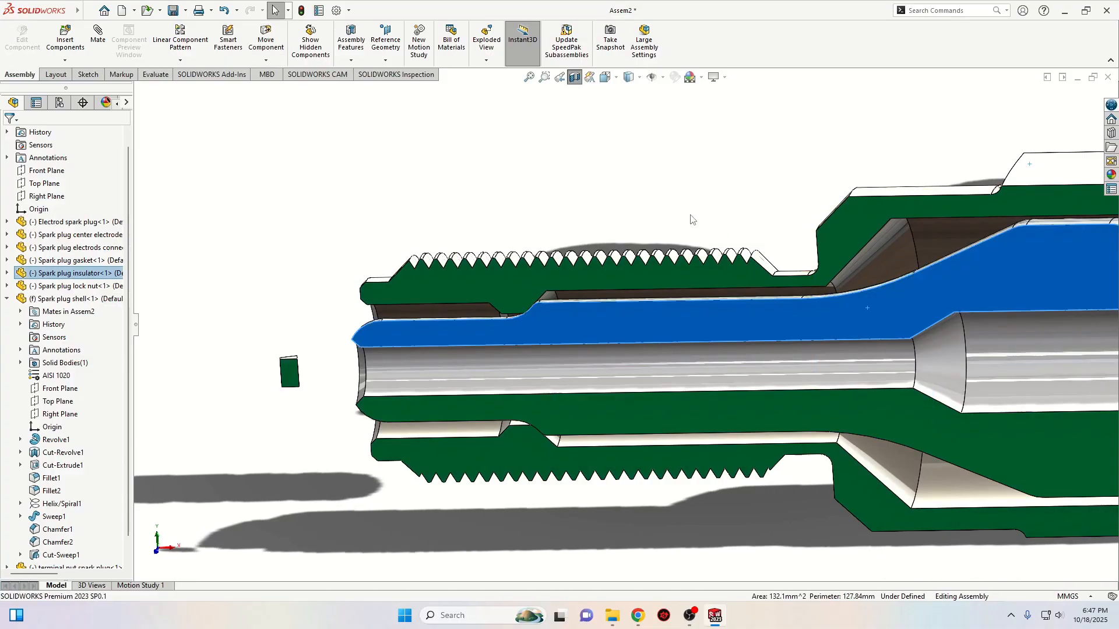
pyautogui.click(691, 219)
pyautogui.scroll(4, 629, 312)
pyautogui.keyDown('ctrl'); pyautogui.moveTo(629, 312); pyautogui.dragTo(453, 377, button='middle'); pyautogui.keyUp('ctrl')
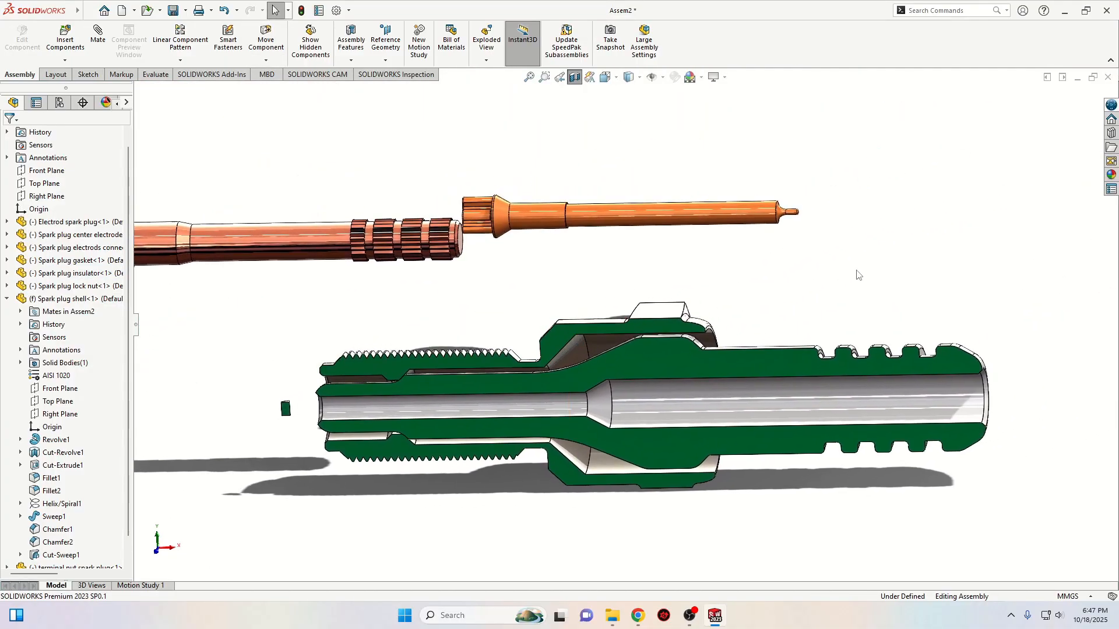
pyautogui.scroll(3, 857, 274)
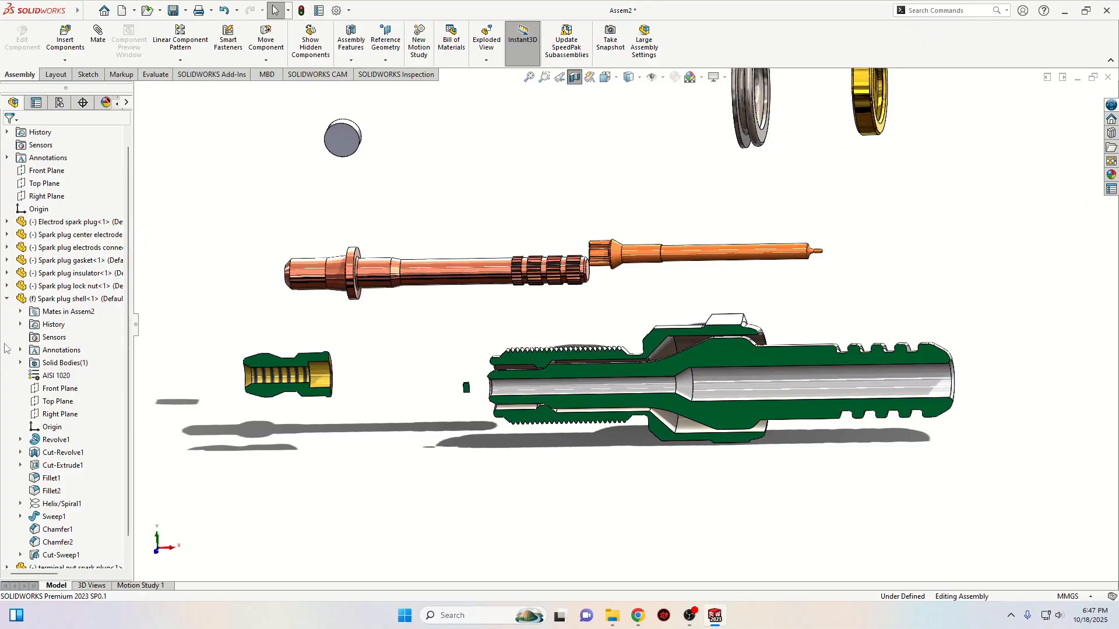
# Collapse the shell's feature list and review the assembly's mates between the insulator and the shell.
pyautogui.click(6, 299)
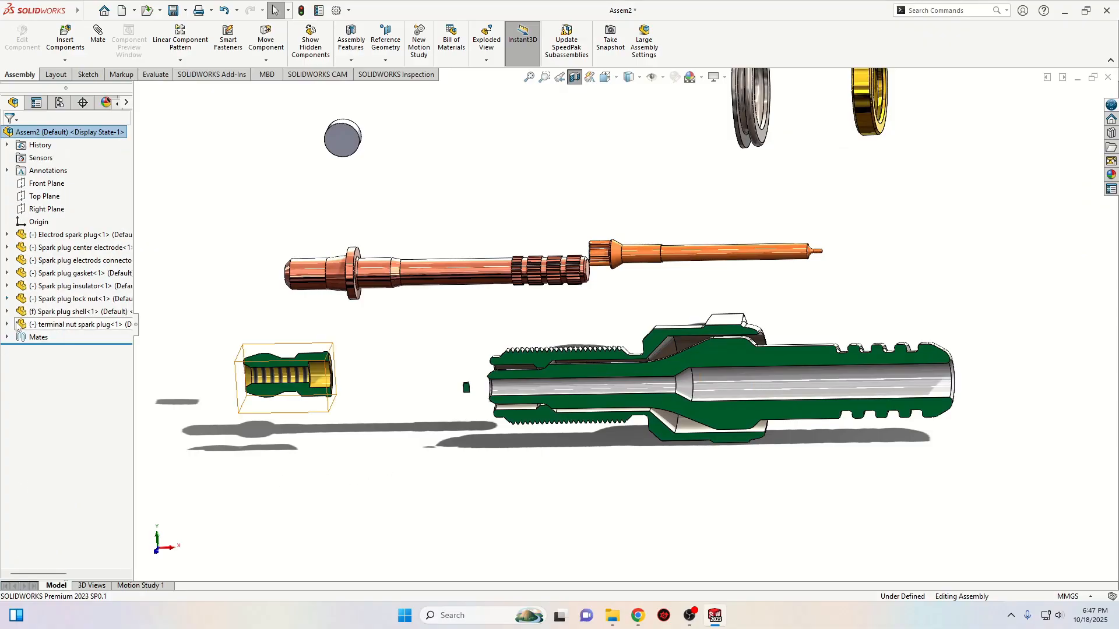
pyautogui.click(6, 336)
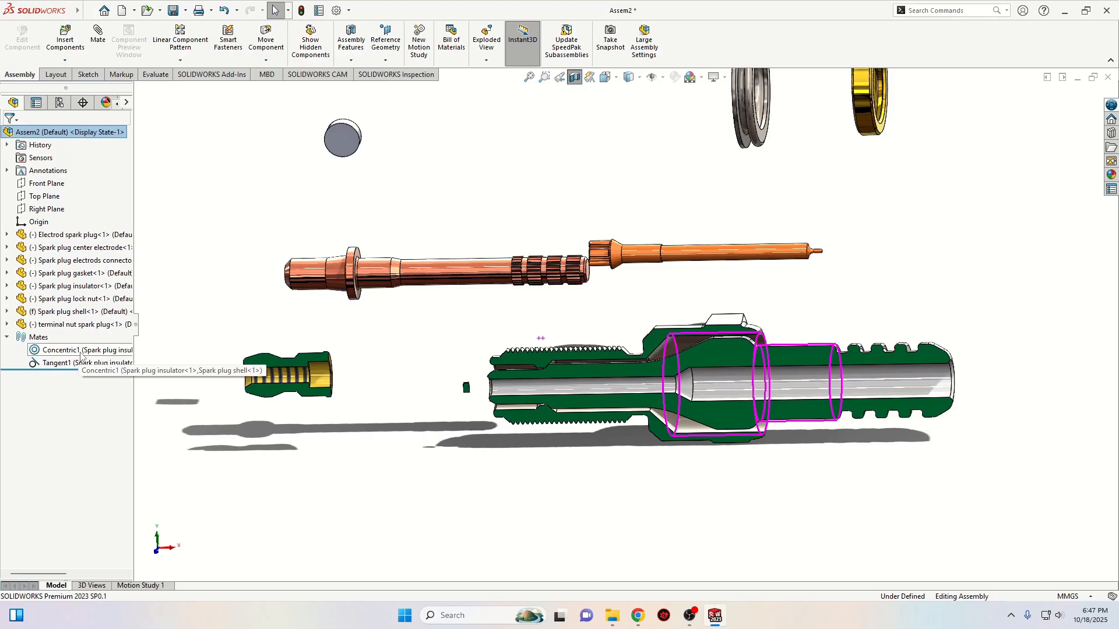
pyautogui.scroll(-3, 573, 380)
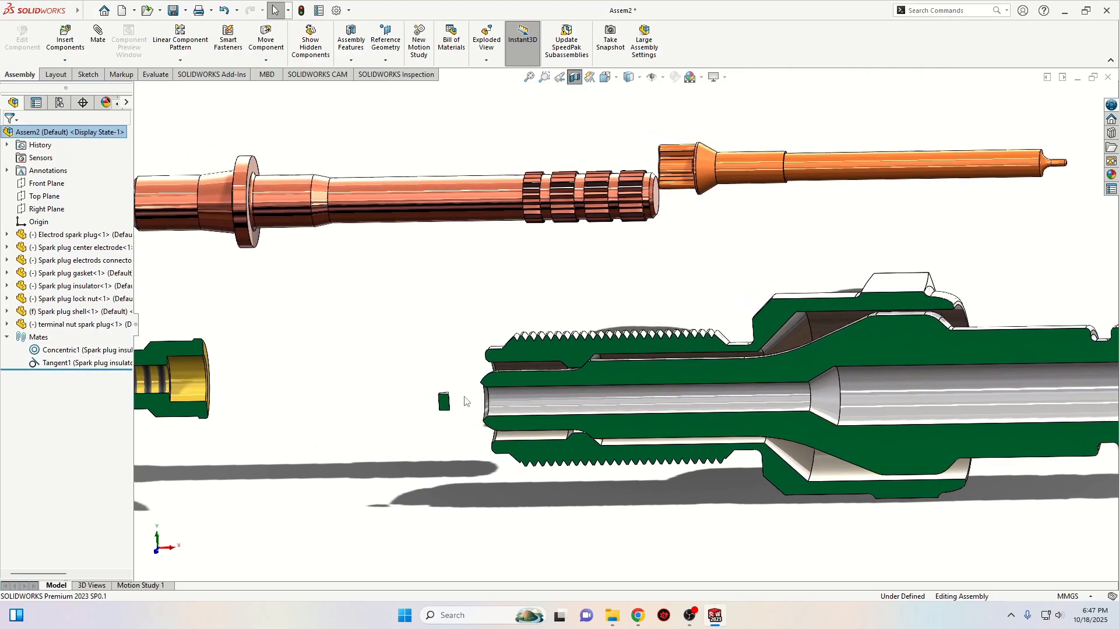
pyautogui.moveTo(522, 399); pyautogui.dragTo(548, 329, button='middle')
pyautogui.scroll(3, 685, 425)
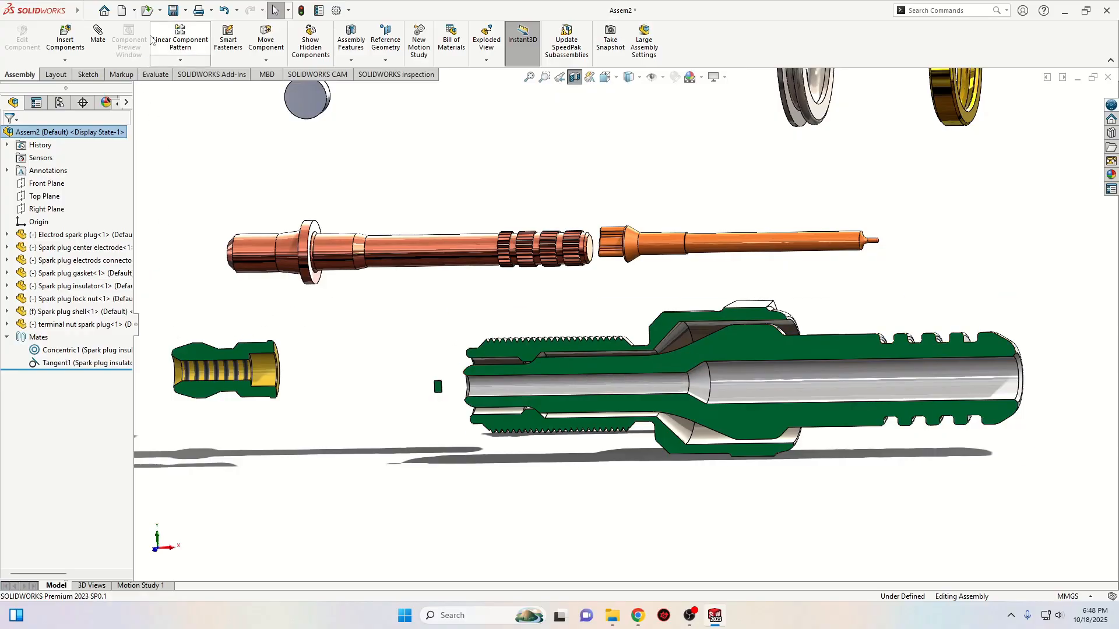
# Add a Lock mate between the insulator's outer cylindrical face and a face on the shell's hex.
pyautogui.click(98, 36)
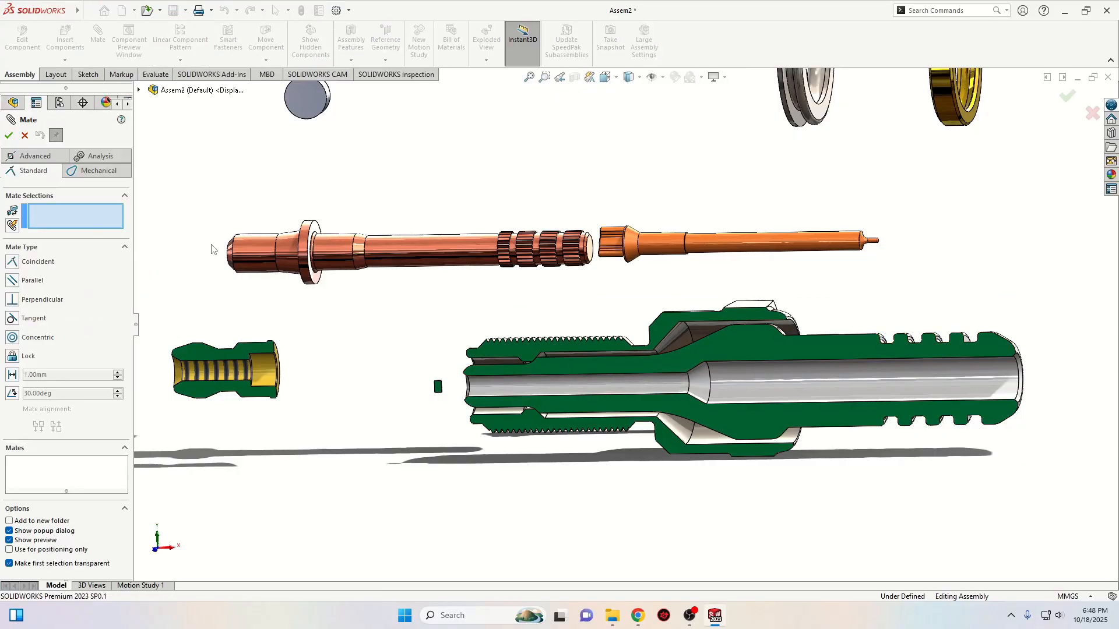
pyautogui.click(836, 341)
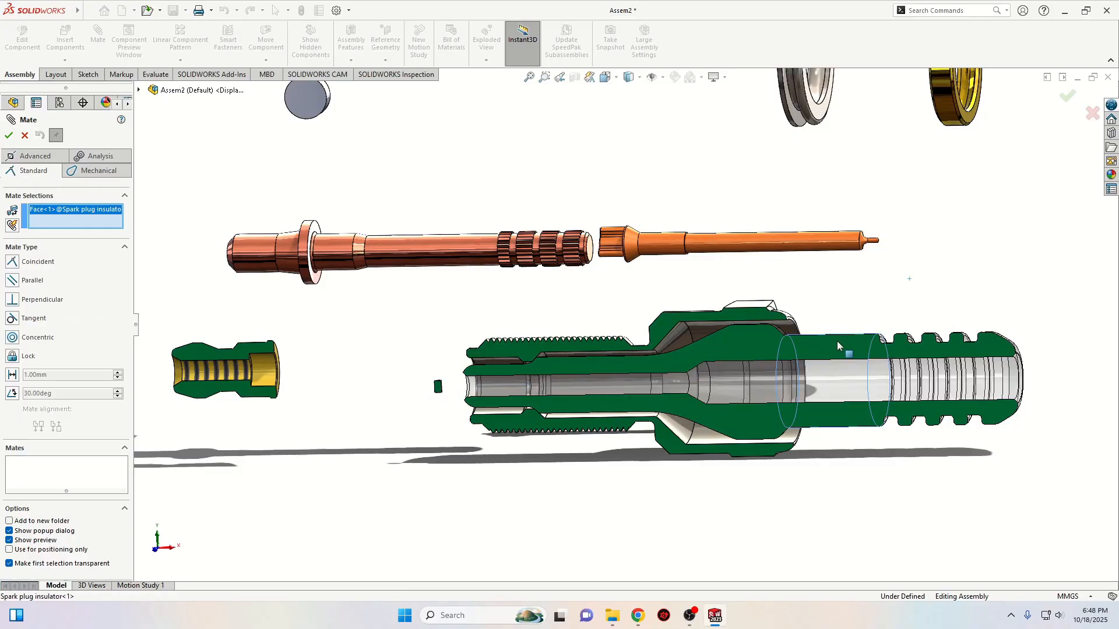
pyautogui.click(750, 317)
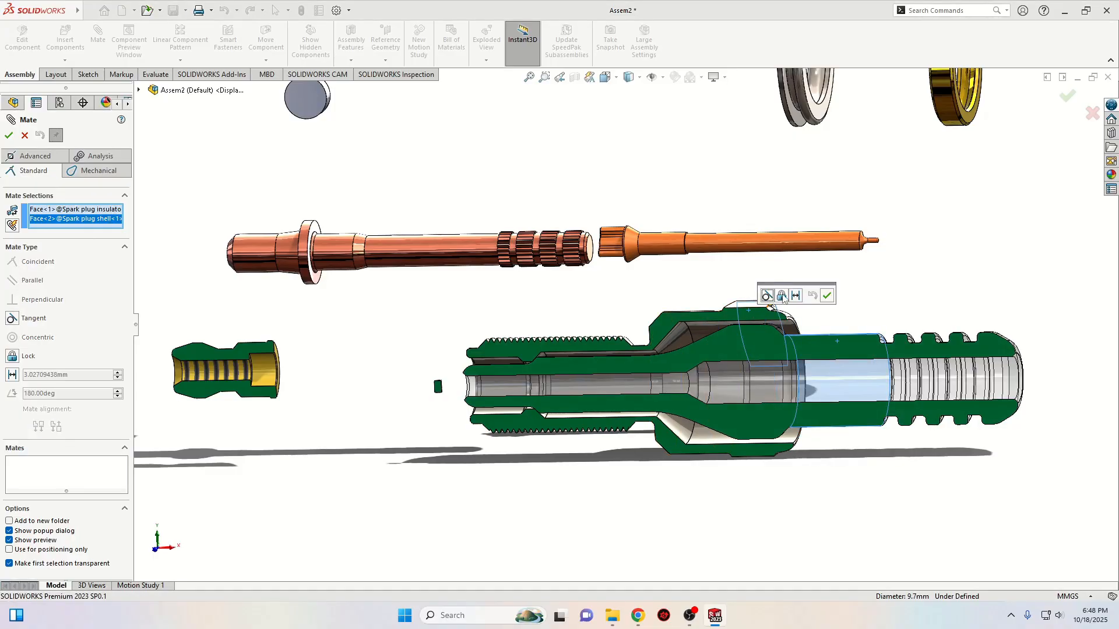
pyautogui.click(782, 296)
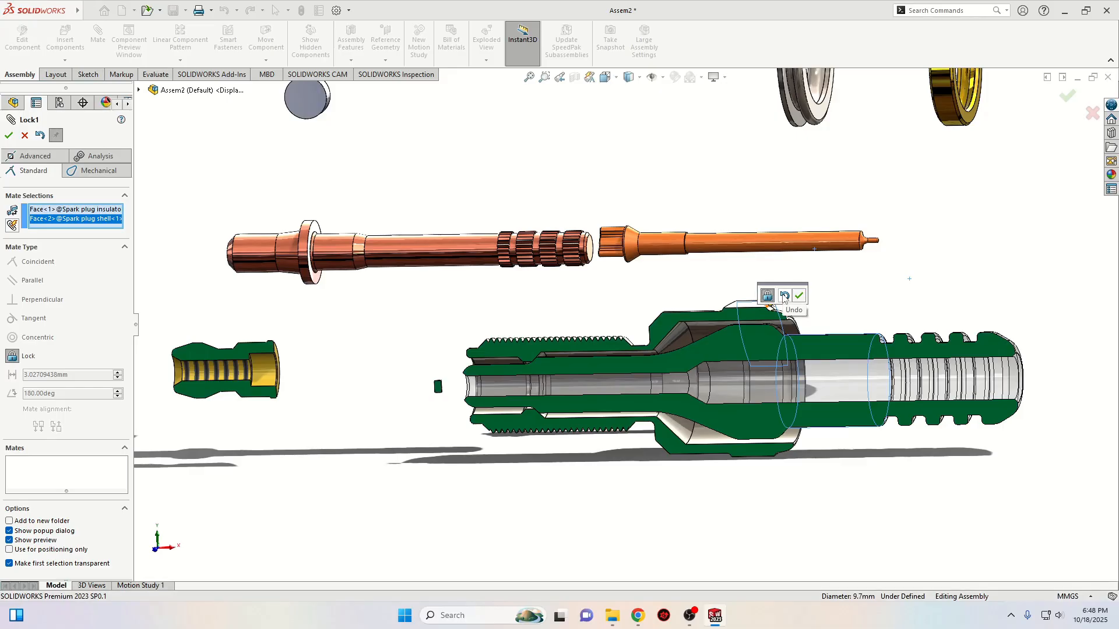
pyautogui.click(800, 298)
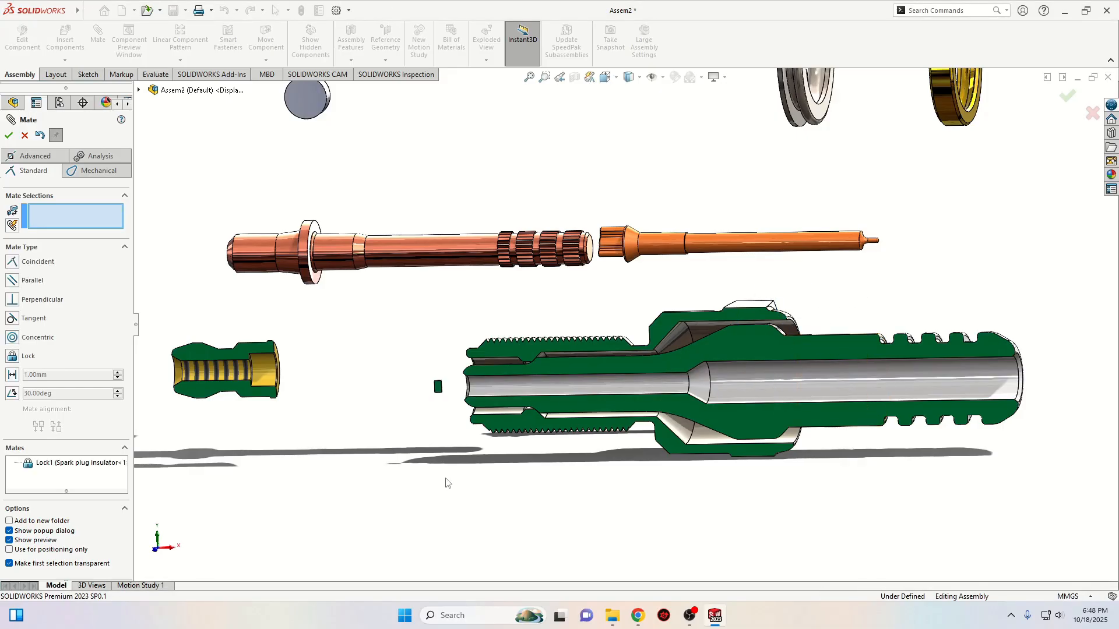
pyautogui.scroll(-5, 509, 376)
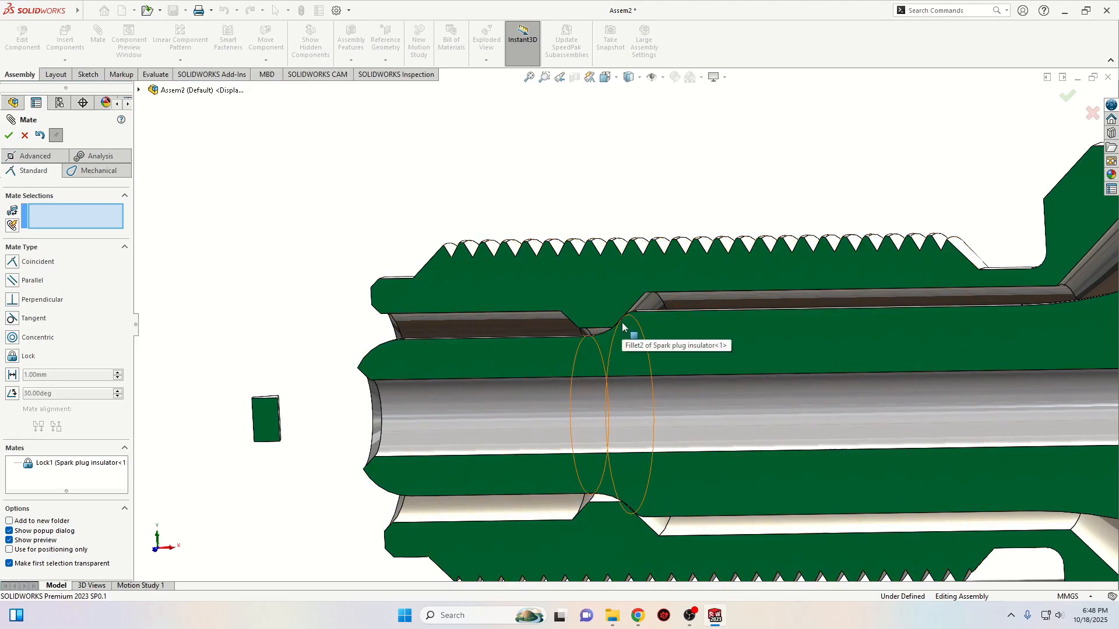
pyautogui.scroll(3, 631, 333)
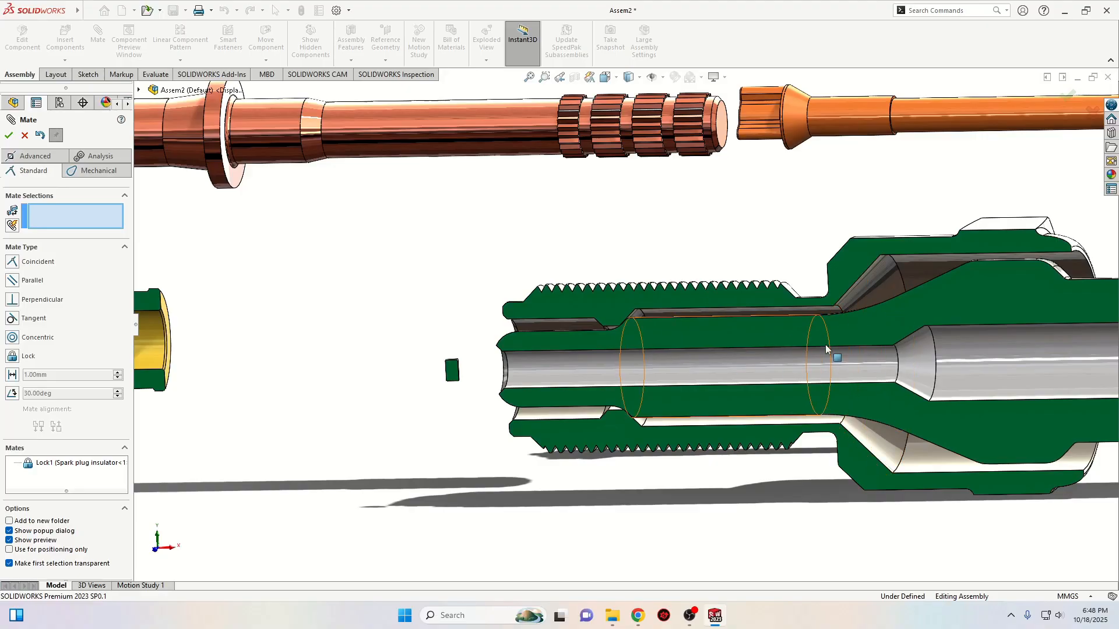
pyautogui.scroll(4, 825, 348)
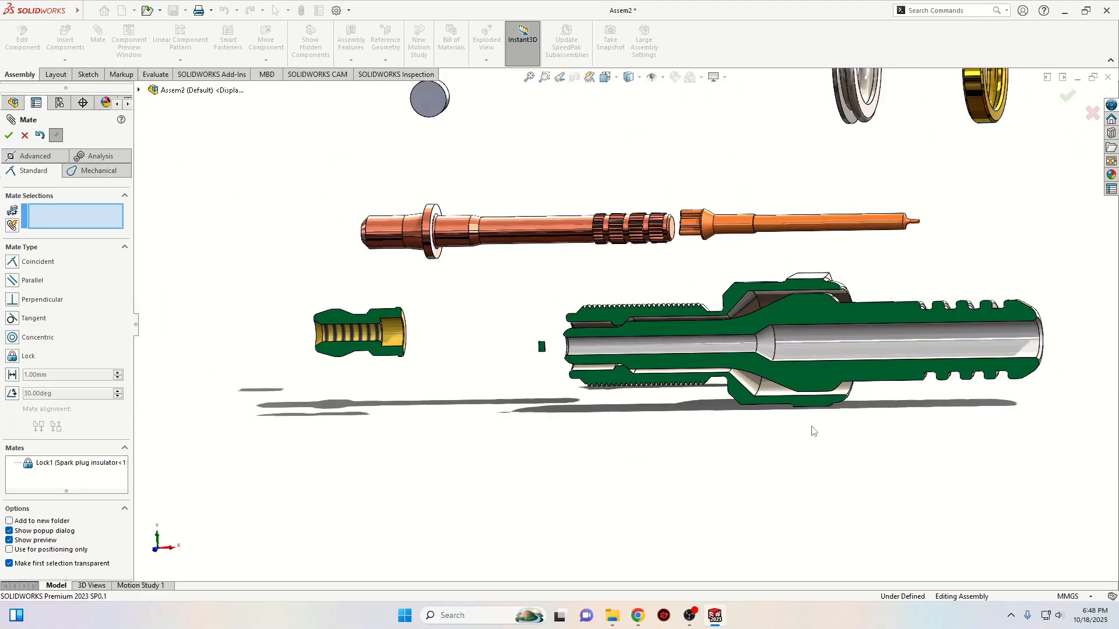
pyautogui.scroll(5, 506, 355)
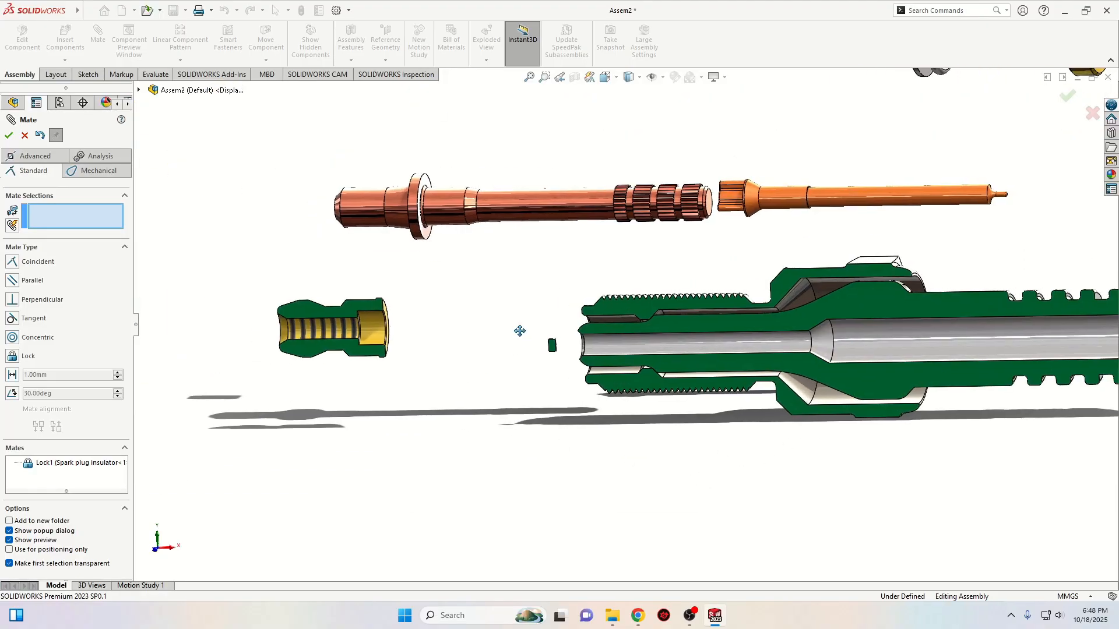
pyautogui.keyDown('ctrl'); pyautogui.moveTo(508, 363); pyautogui.dragTo(443, 381, button='middle'); pyautogui.keyUp('ctrl')
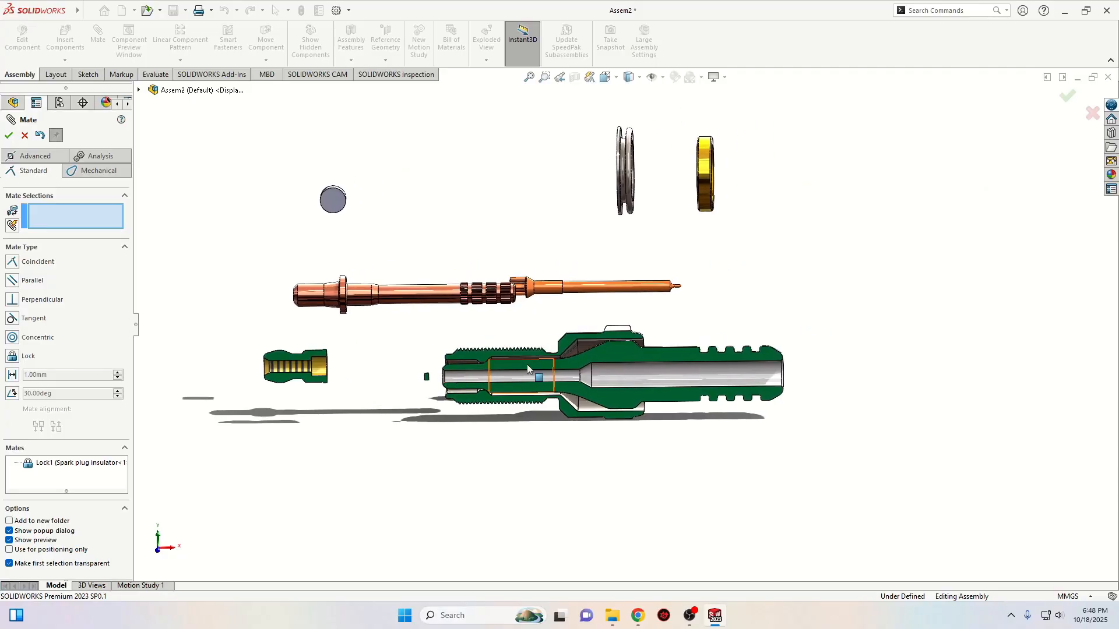
pyautogui.scroll(-3, 598, 315)
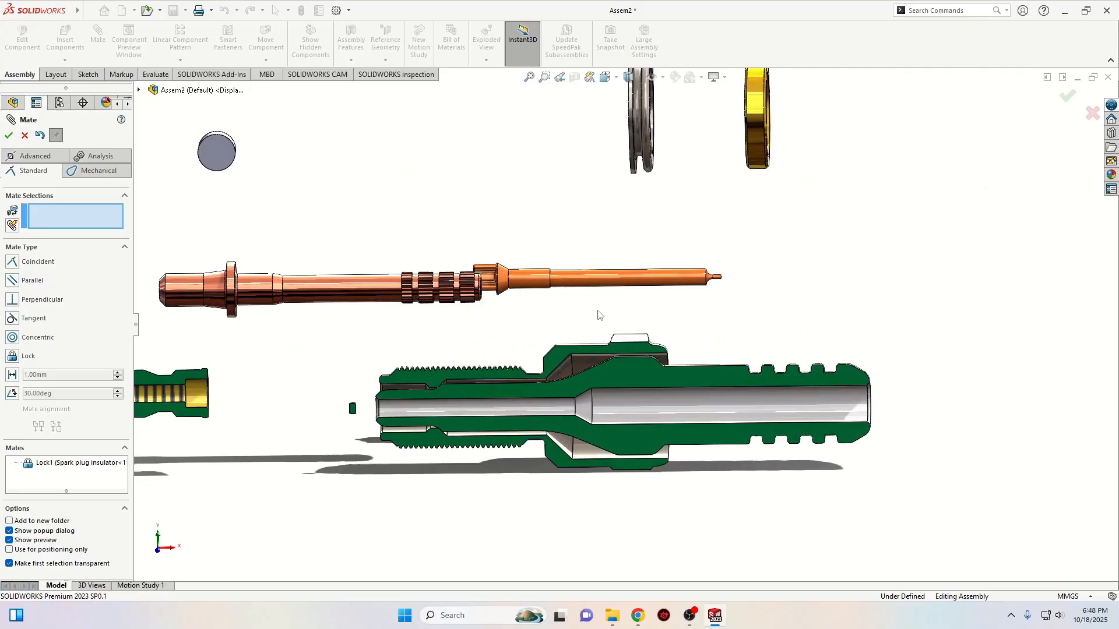
# Add a concentric mate between the thin electrode's long cylindrical face and the insulator's bore, flipping the alignment so its tip faces the threaded end.
pyautogui.click(528, 280)
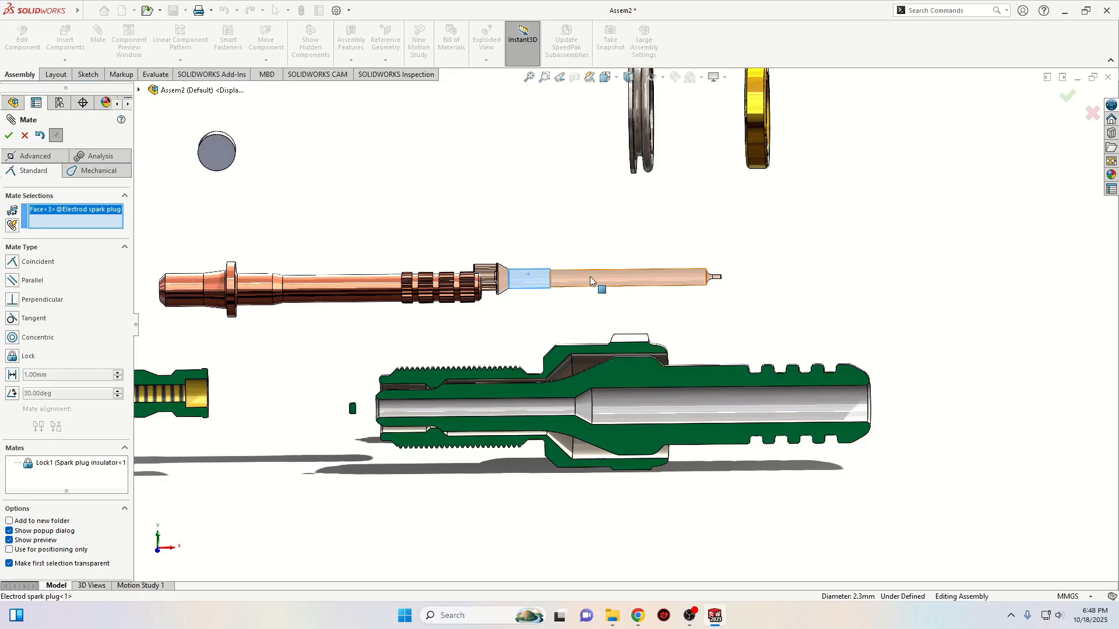
pyautogui.click(24, 135)
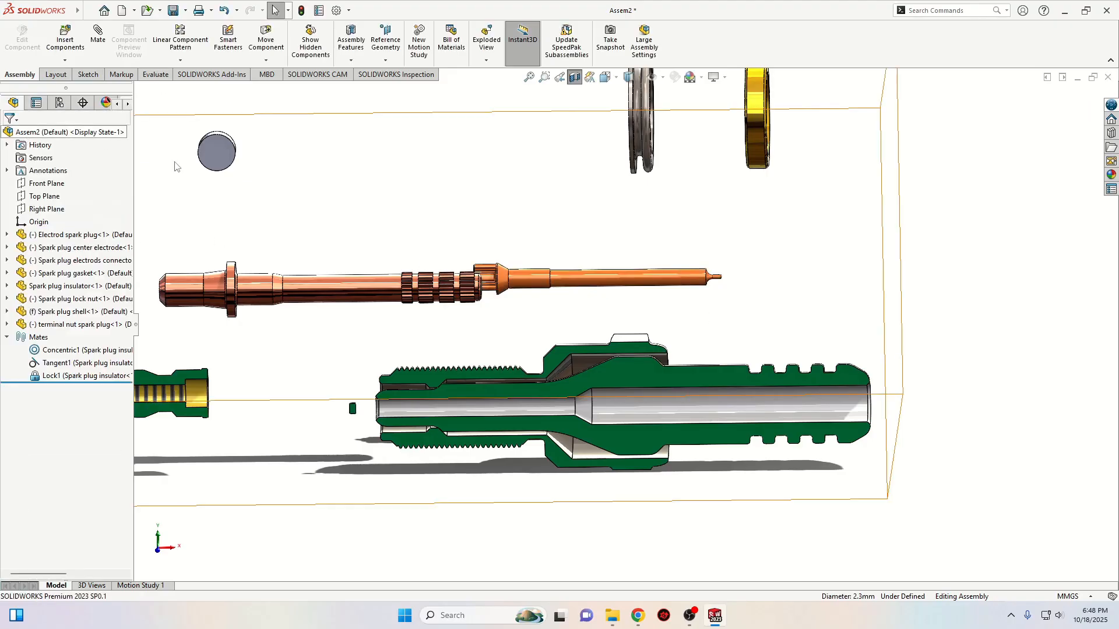
pyautogui.click(602, 279)
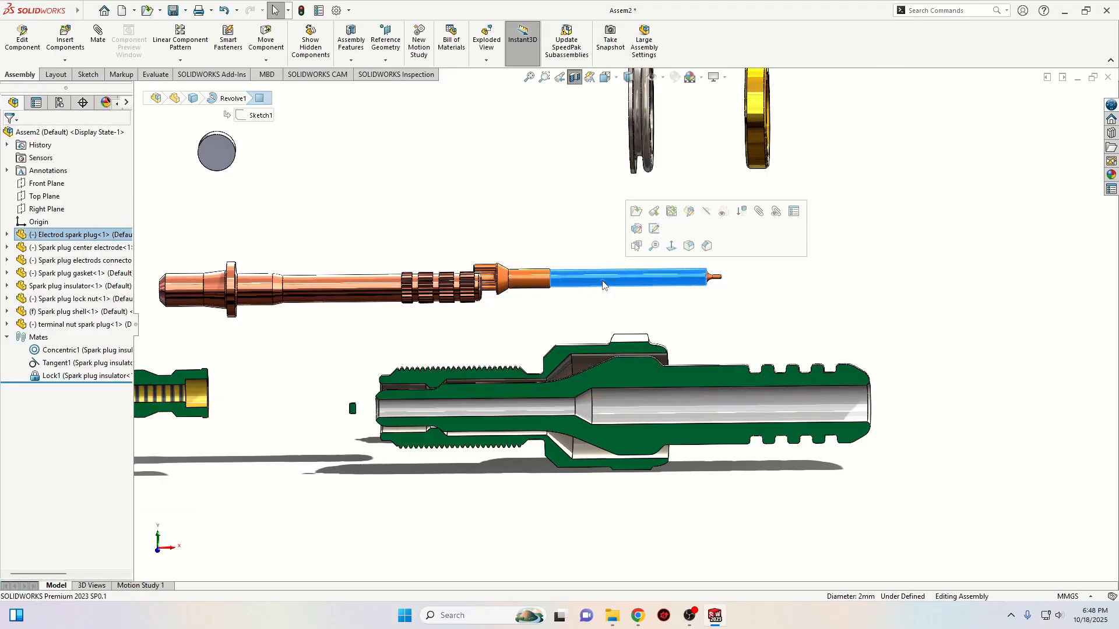
pyautogui.keyDown('ctrl'); pyautogui.click(659, 404); pyautogui.keyUp('ctrl')
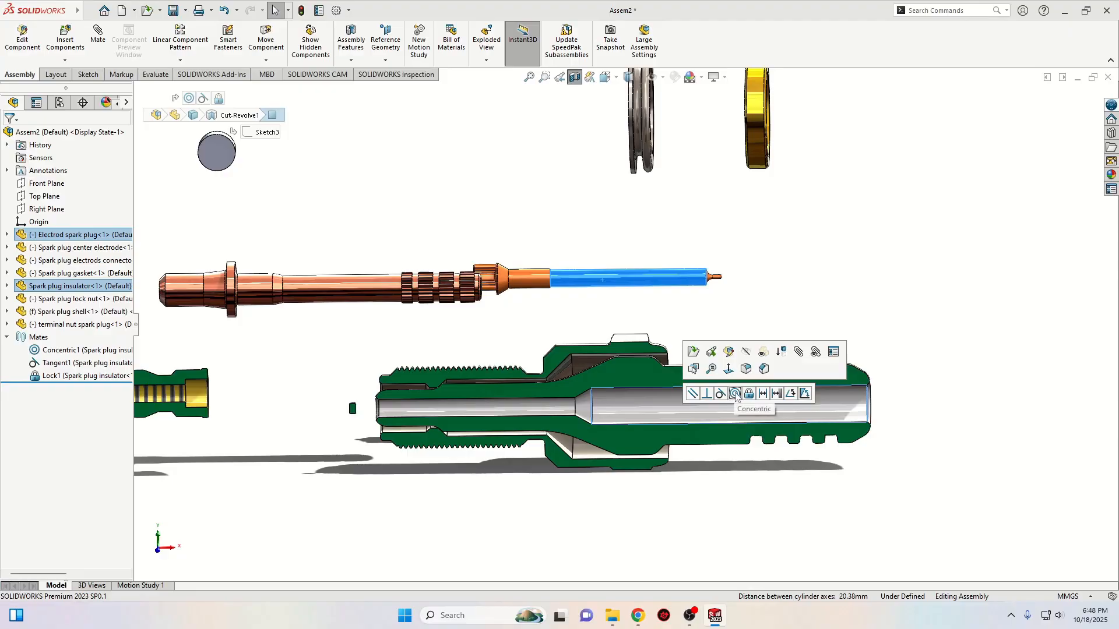
pyautogui.click(735, 394)
pyautogui.click(756, 400)
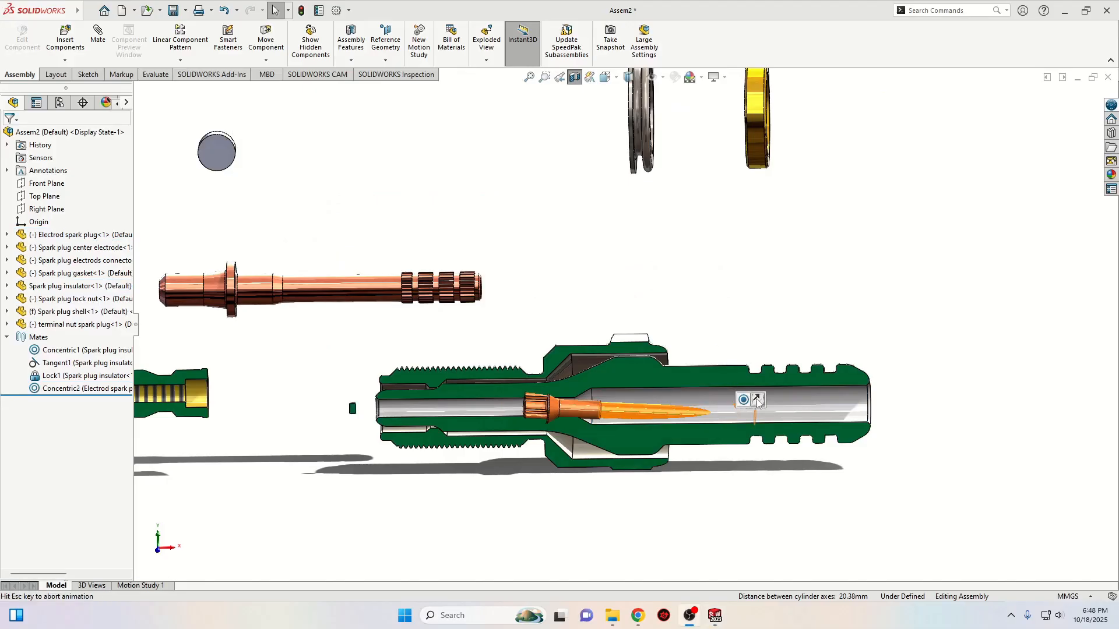
pyautogui.click(717, 287)
# Slide the thin electrode into the insulator's narrow bore and make its conical face coincident with the insulator's conical seat.
pyautogui.moveTo(826, 400); pyautogui.dragTo(482, 403)
pyautogui.scroll(-5, 606, 386)
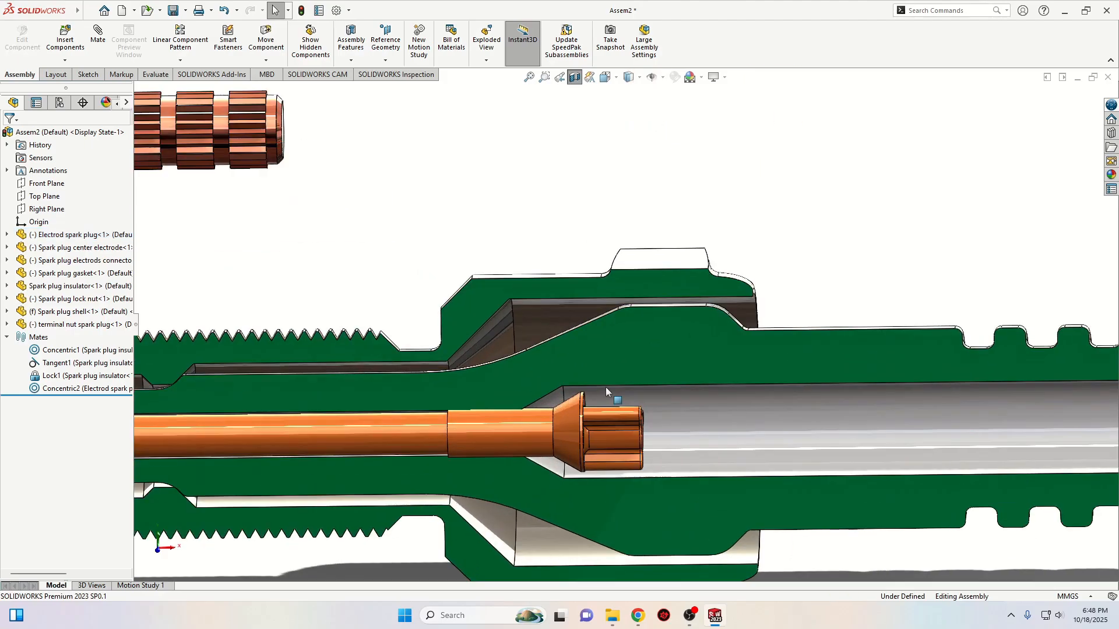
pyautogui.click(555, 401)
pyautogui.keyDown('ctrl'); pyautogui.click(524, 390); pyautogui.keyUp('ctrl')
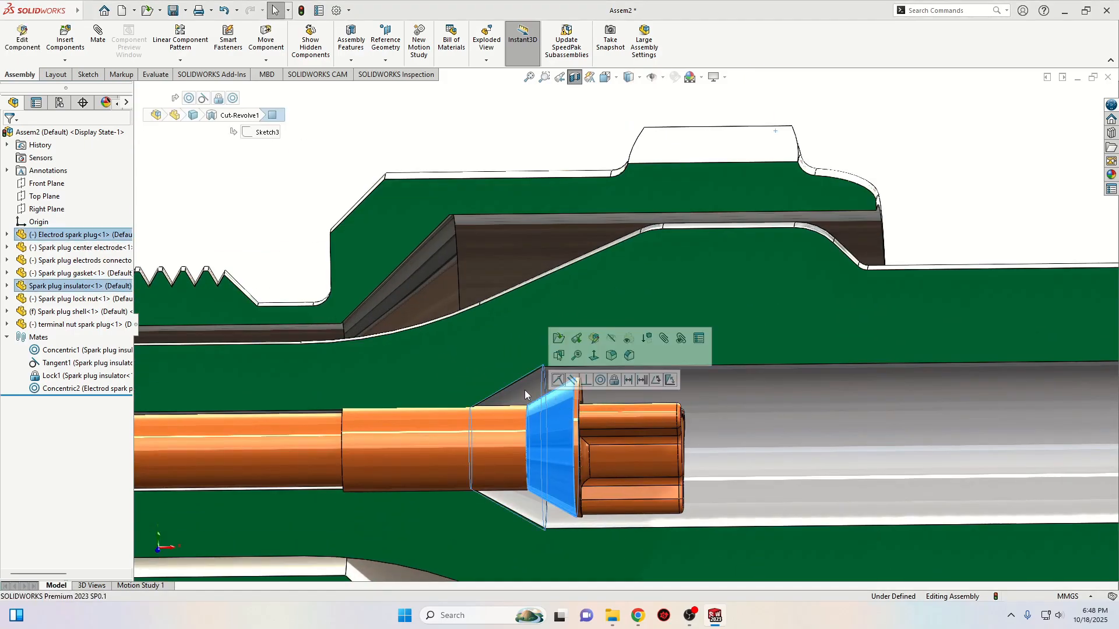
pyautogui.click(558, 379)
pyautogui.scroll(6, 457, 285)
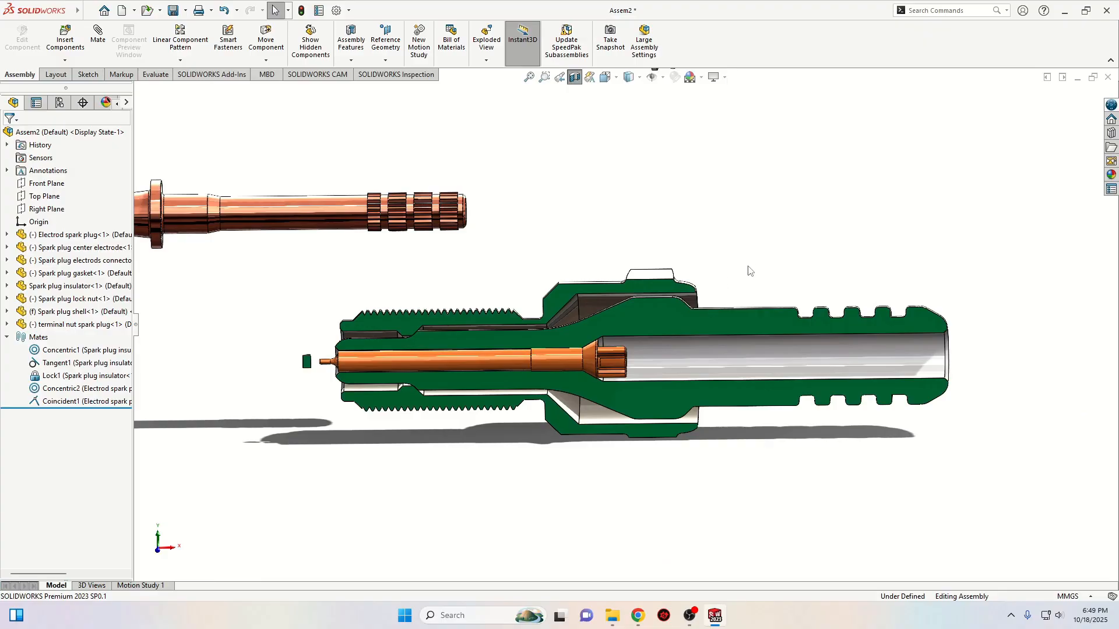
# Add a concentric mate between the center electrode's smooth cylindrical shaft and the insulator's wide bore.
pyautogui.scroll(5, 748, 271)
pyautogui.scroll(3, 608, 288)
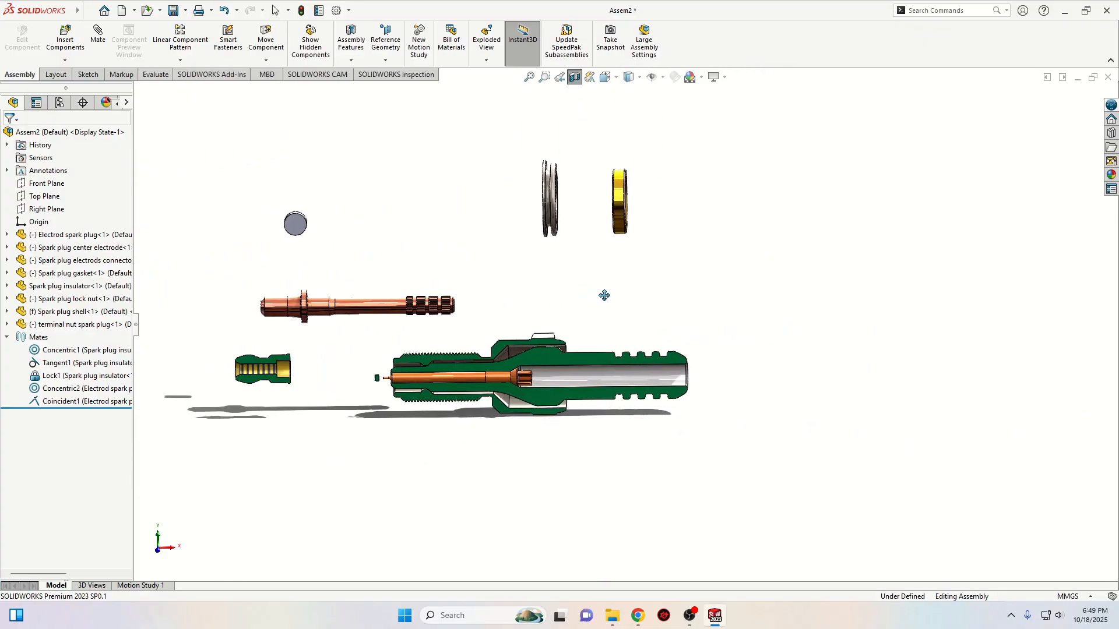
pyautogui.keyDown('ctrl'); pyautogui.moveTo(605, 296); pyautogui.dragTo(627, 302, button='middle'); pyautogui.keyUp('ctrl')
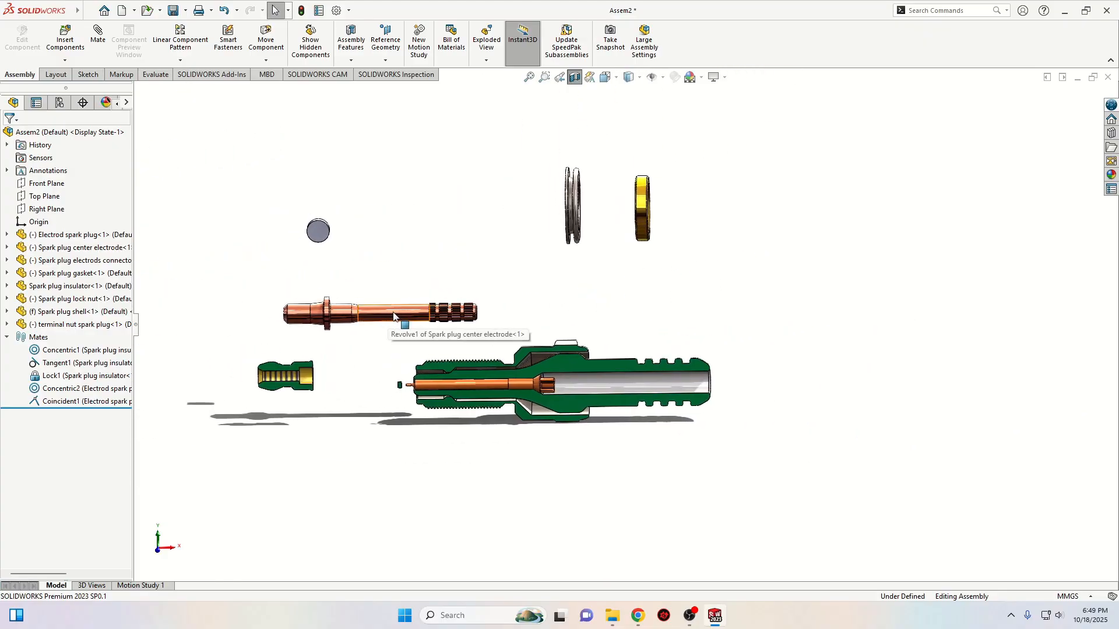
pyautogui.click(394, 316)
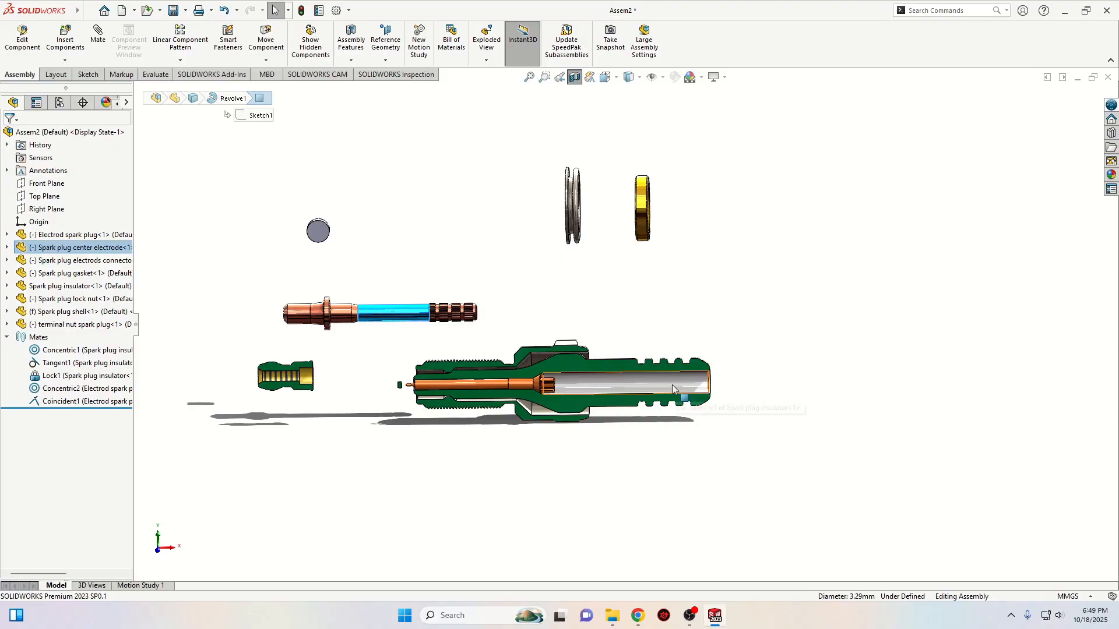
pyautogui.keyDown('ctrl'); pyautogui.click(673, 385); pyautogui.keyUp('ctrl')
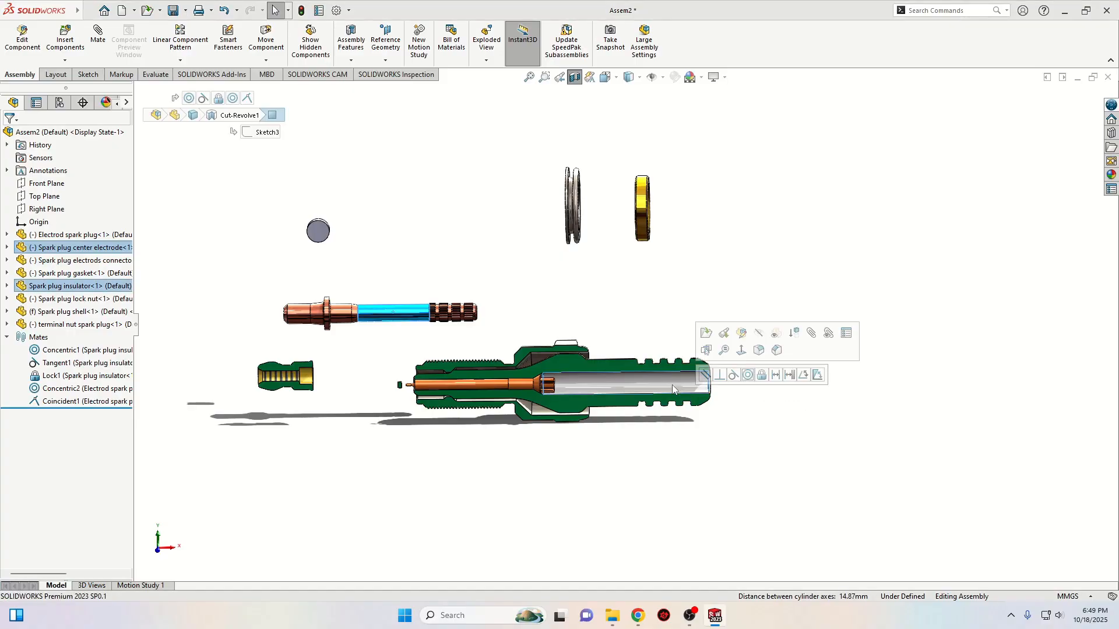
pyautogui.click(748, 376)
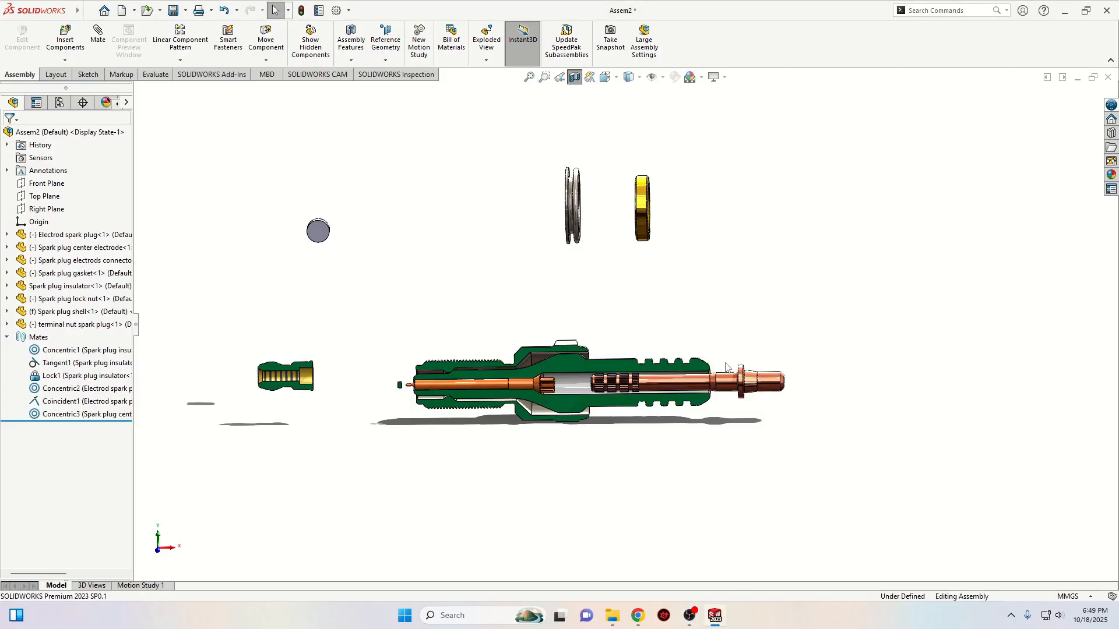
# Add a coincident mate between the insulator's narrow annular end face and the inner face of the center electrode's flange.
pyautogui.scroll(-11, 740, 376)
pyautogui.moveTo(681, 376); pyautogui.dragTo(614, 368, button='middle')
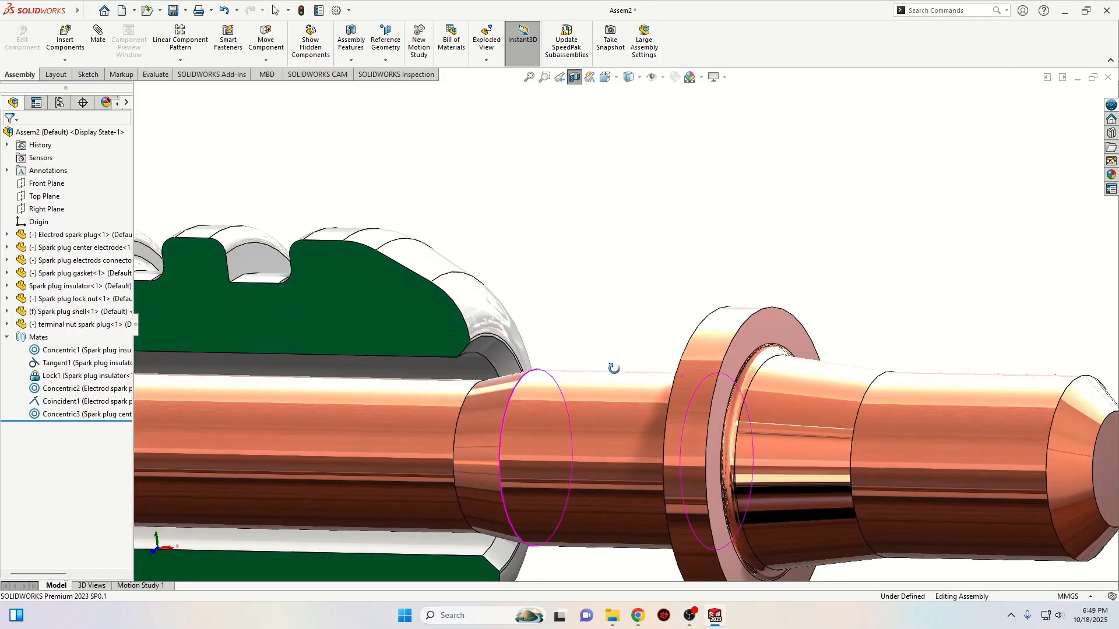
pyautogui.scroll(-6, 539, 338)
pyautogui.click(542, 331)
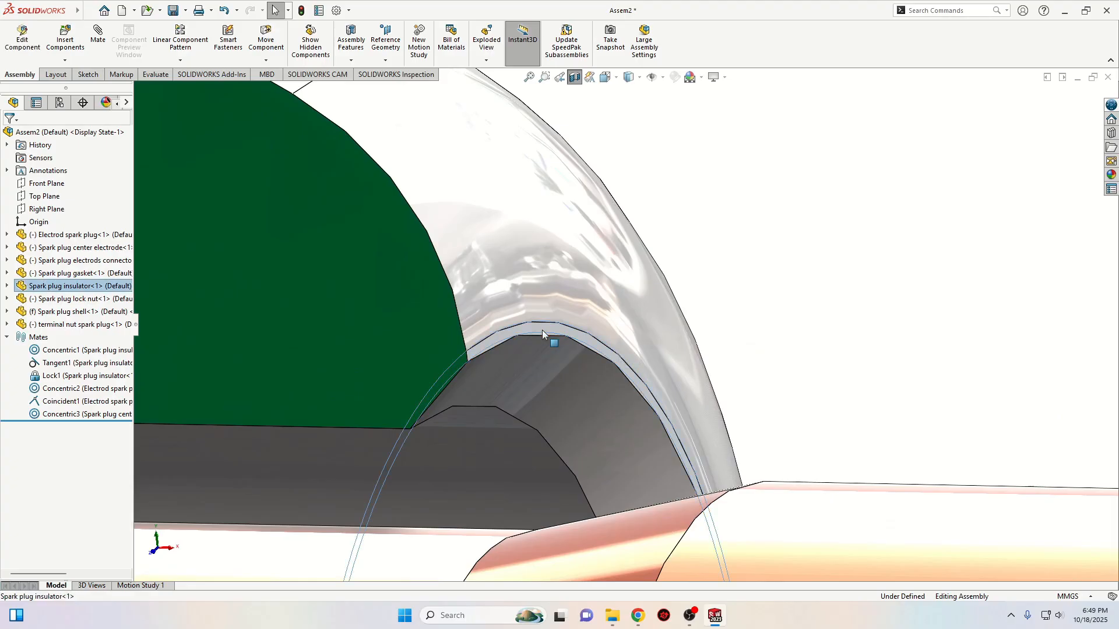
pyautogui.scroll(10, 641, 349)
pyautogui.moveTo(751, 356); pyautogui.dragTo(794, 352, button='middle')
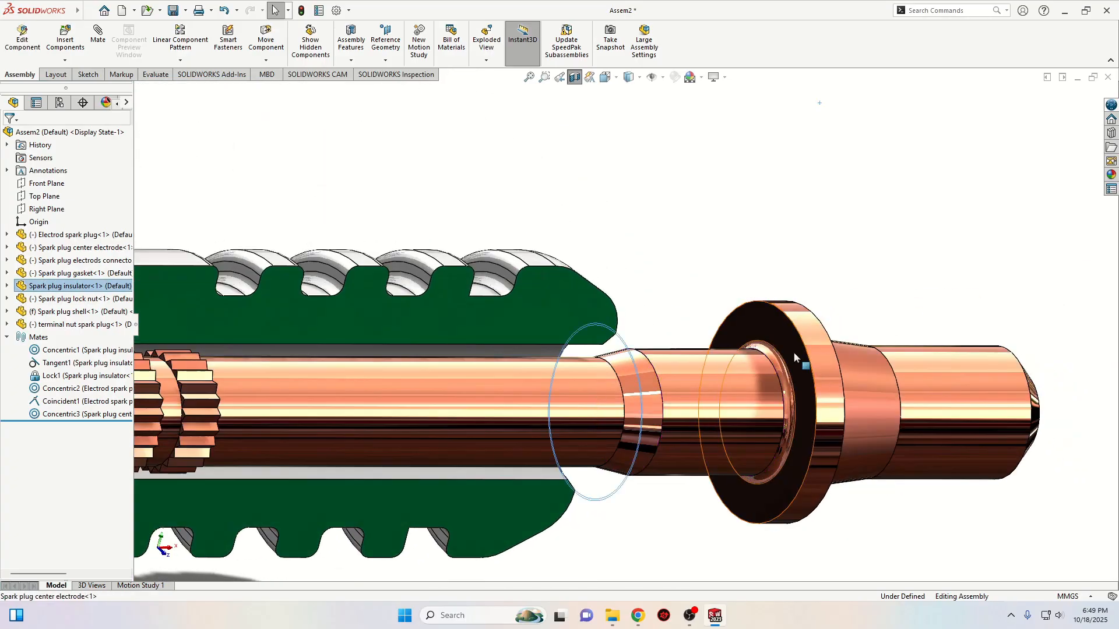
pyautogui.click(793, 352)
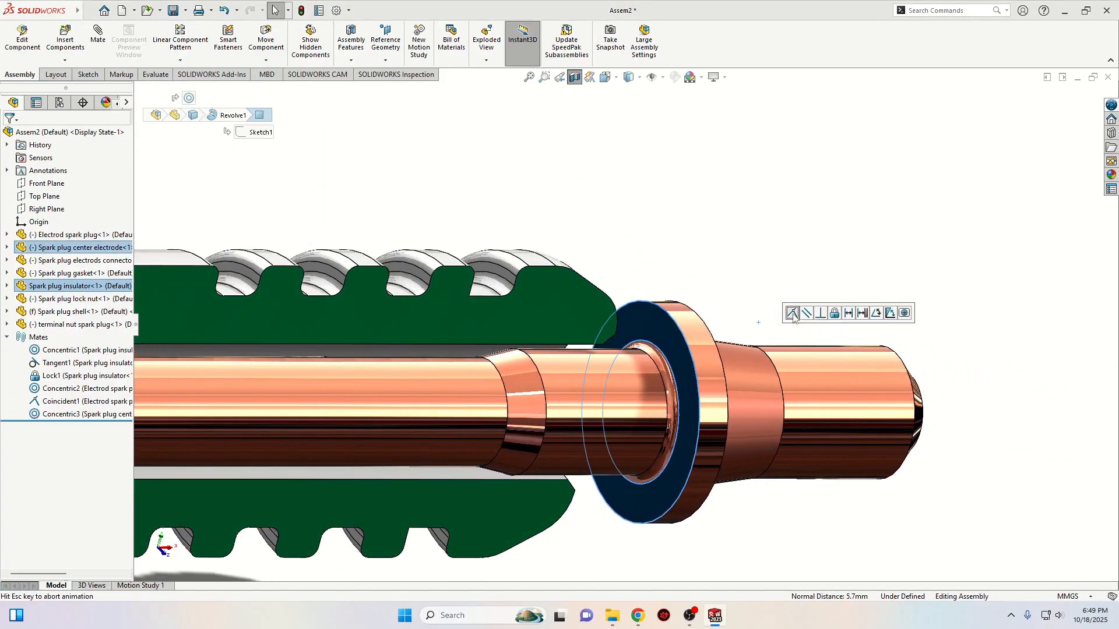
pyautogui.click(793, 313)
# Examine the sectioned assembly around the gap between the two electrodes inside the insulator.
pyautogui.scroll(3, 670, 326)
pyautogui.moveTo(664, 337); pyautogui.dragTo(632, 344, button='middle')
pyautogui.scroll(5, 470, 340)
pyautogui.scroll(-3, 380, 332)
pyautogui.scroll(3, 526, 349)
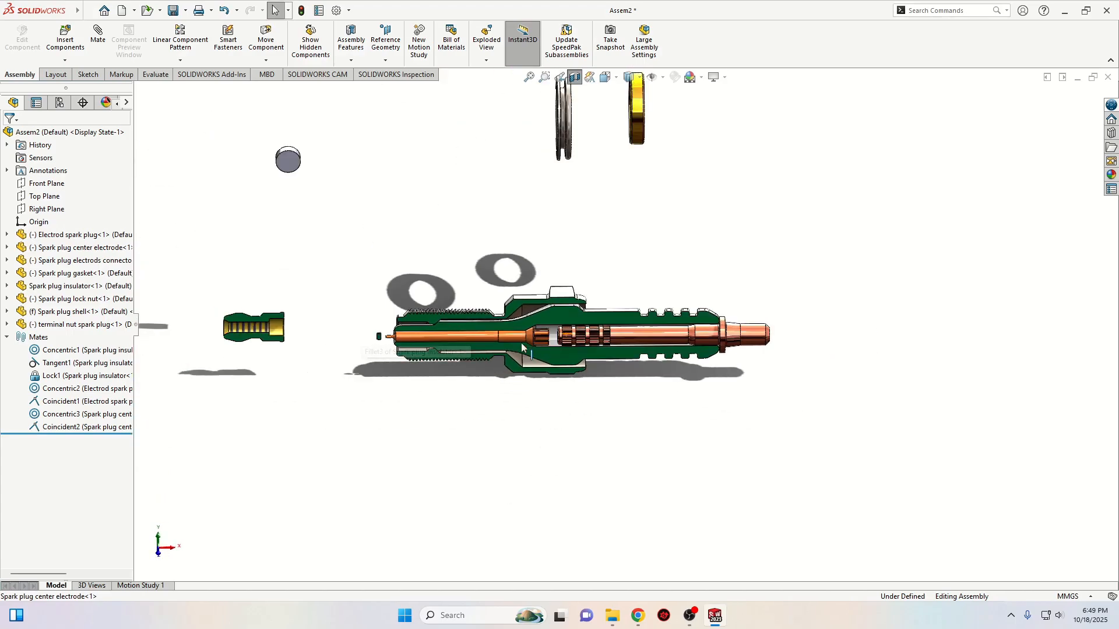
pyautogui.scroll(-3, 558, 330)
pyautogui.scroll(3, 561, 334)
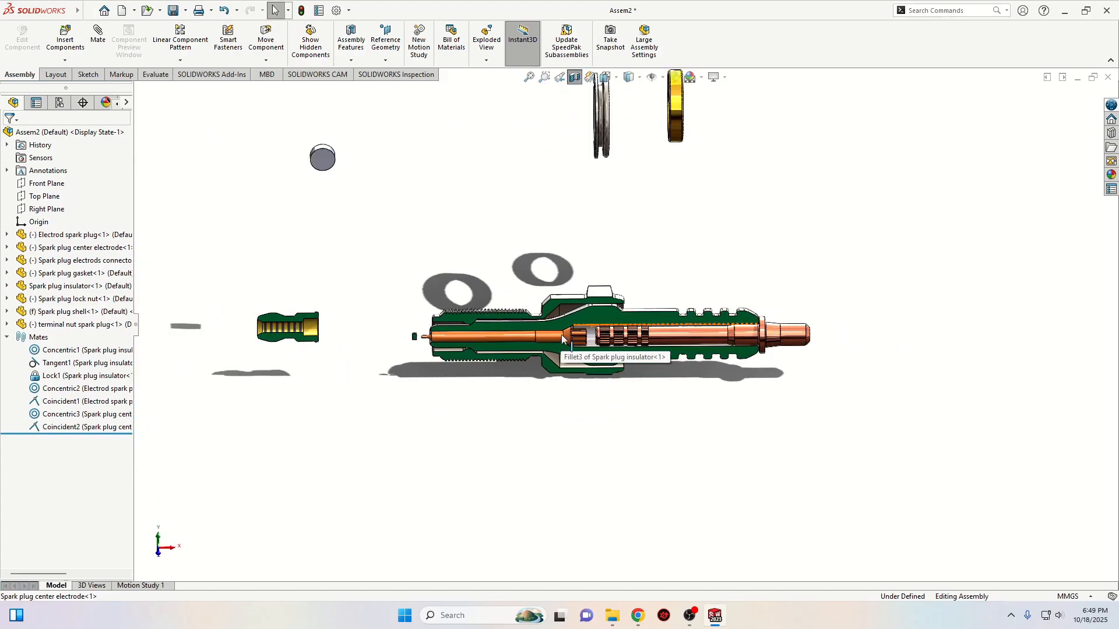
# Add a concentric mate between the disc-shaped electrode connector's cylindrical face and the insulator's wide bore.
pyautogui.moveTo(338, 172); pyautogui.dragTo(413, 200)
pyautogui.press('Escape')
pyautogui.scroll(-3, 527, 230)
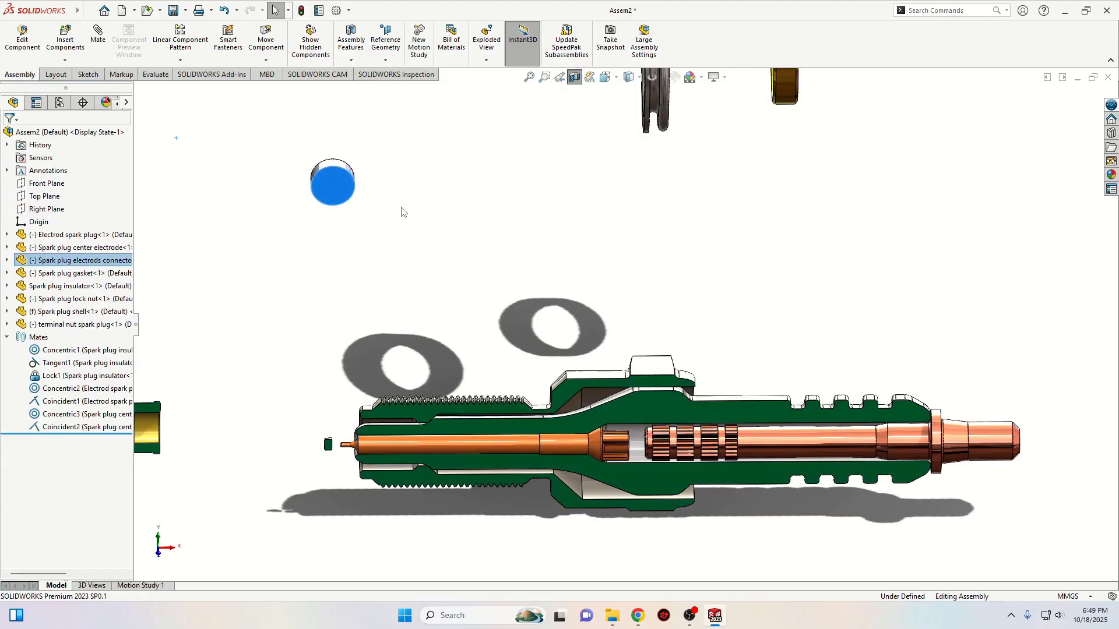
pyautogui.click(374, 189)
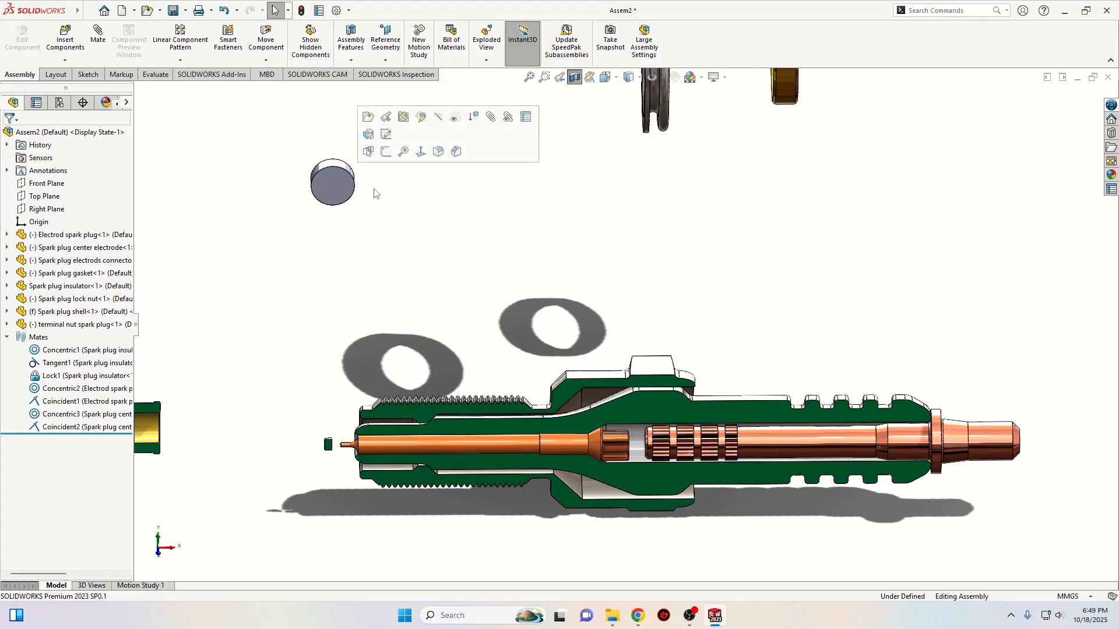
pyautogui.click(335, 163)
pyautogui.scroll(-4, 660, 458)
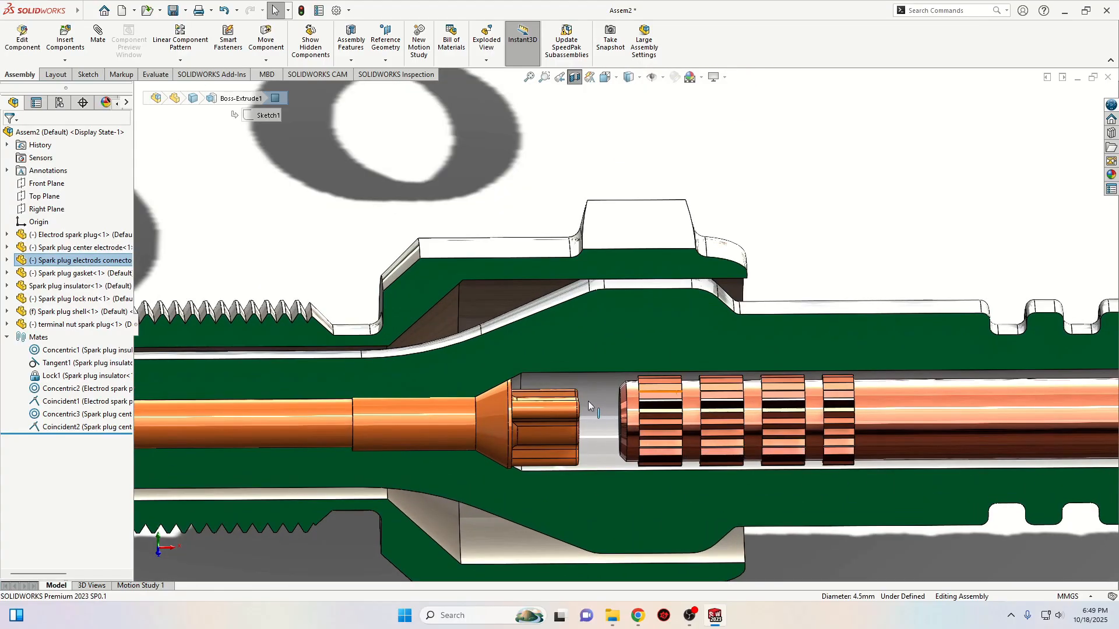
pyautogui.keyDown('ctrl'); pyautogui.click(588, 405); pyautogui.keyUp('ctrl')
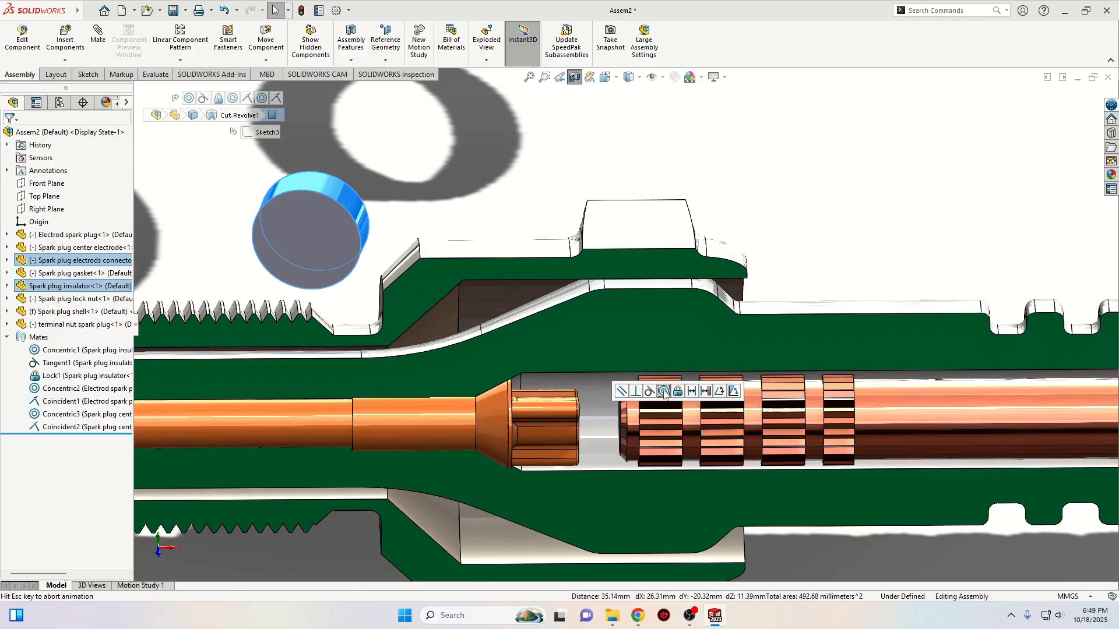
pyautogui.click(665, 394)
# Center the connector disc between the facing ends of the two electrodes with a Width mate using both of its flat faces.
pyautogui.scroll(2, 612, 404)
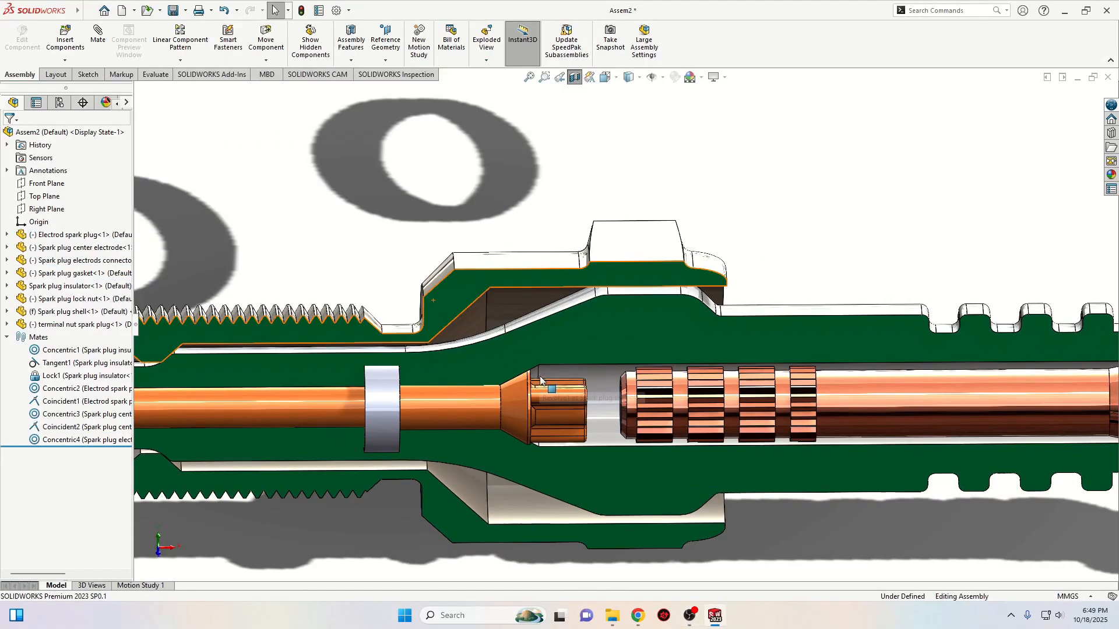
pyautogui.moveTo(601, 412)
pyautogui.mouseDown(button='middle')
pyautogui.moveTo(638, 413)
pyautogui.moveTo(586, 412)
pyautogui.mouseUp(button='middle')
pyautogui.click(641, 410)
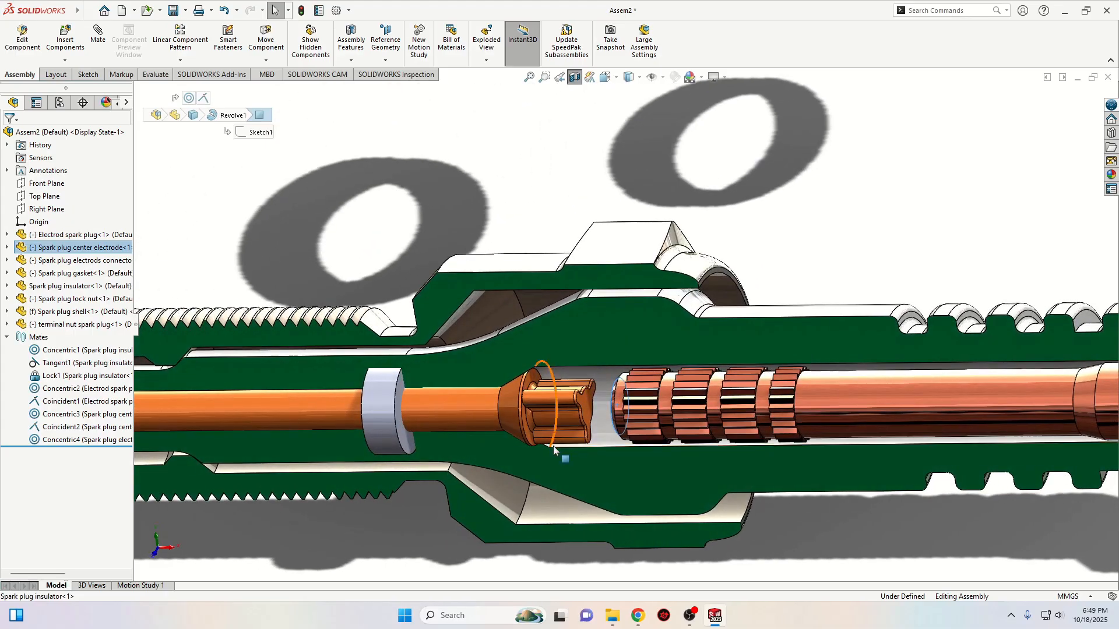
pyautogui.click(613, 407)
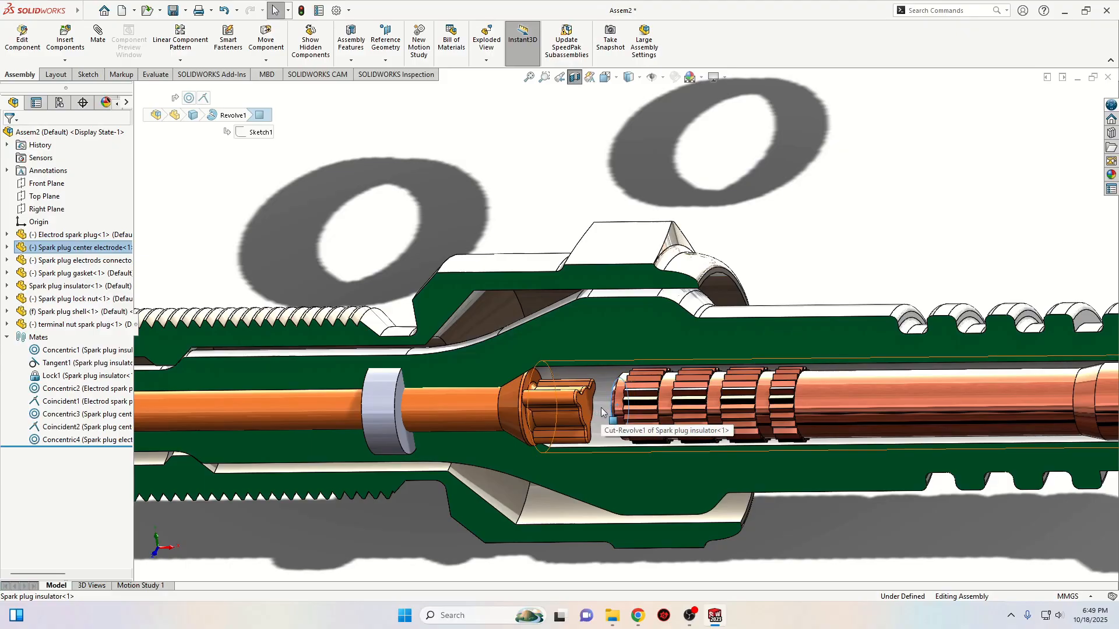
pyautogui.keyDown('ctrl'); pyautogui.click(583, 404); pyautogui.keyUp('ctrl')
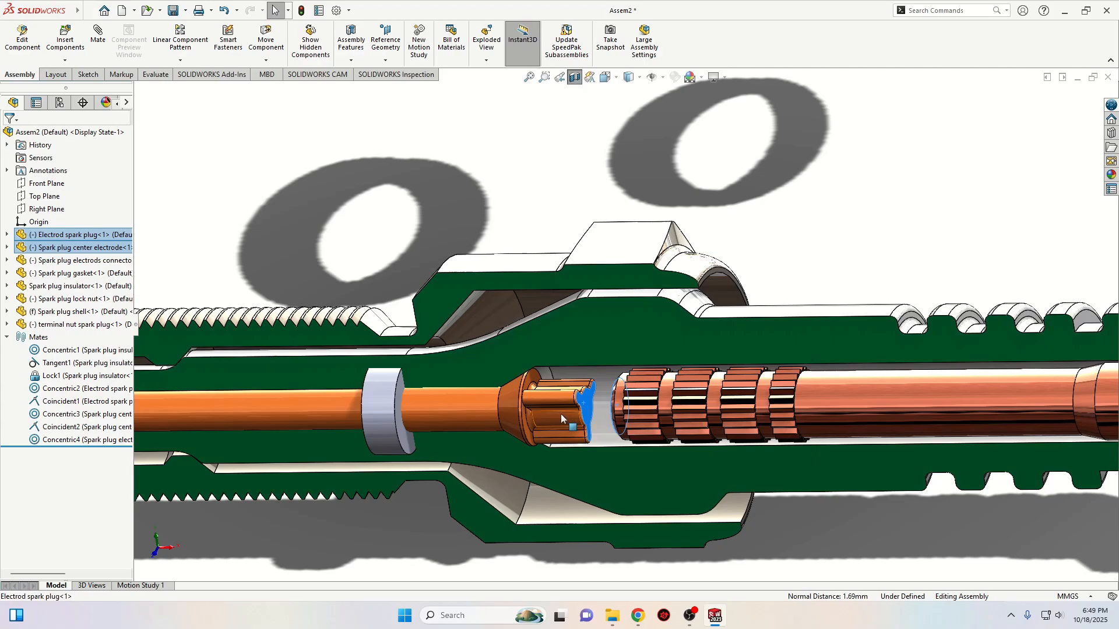
pyautogui.moveTo(540, 419); pyautogui.dragTo(585, 425, button='middle')
pyautogui.keyDown('ctrl'); pyautogui.click(387, 411); pyautogui.keyUp('ctrl')
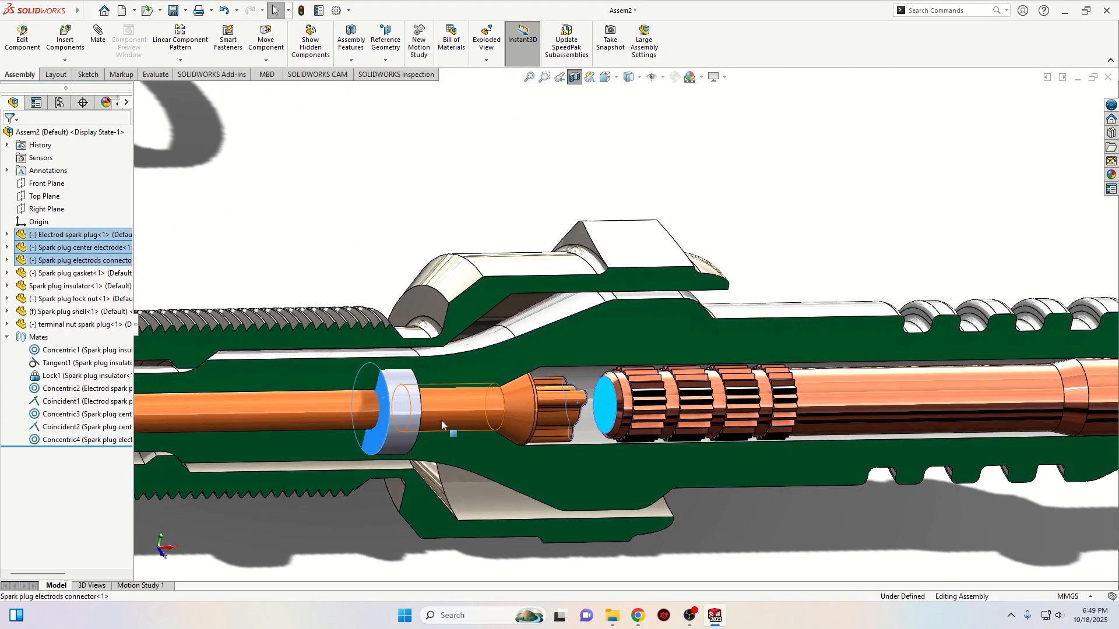
pyautogui.moveTo(483, 438); pyautogui.dragTo(379, 431, button='middle')
pyautogui.keyDown('ctrl'); pyautogui.click(315, 400); pyautogui.keyUp('ctrl')
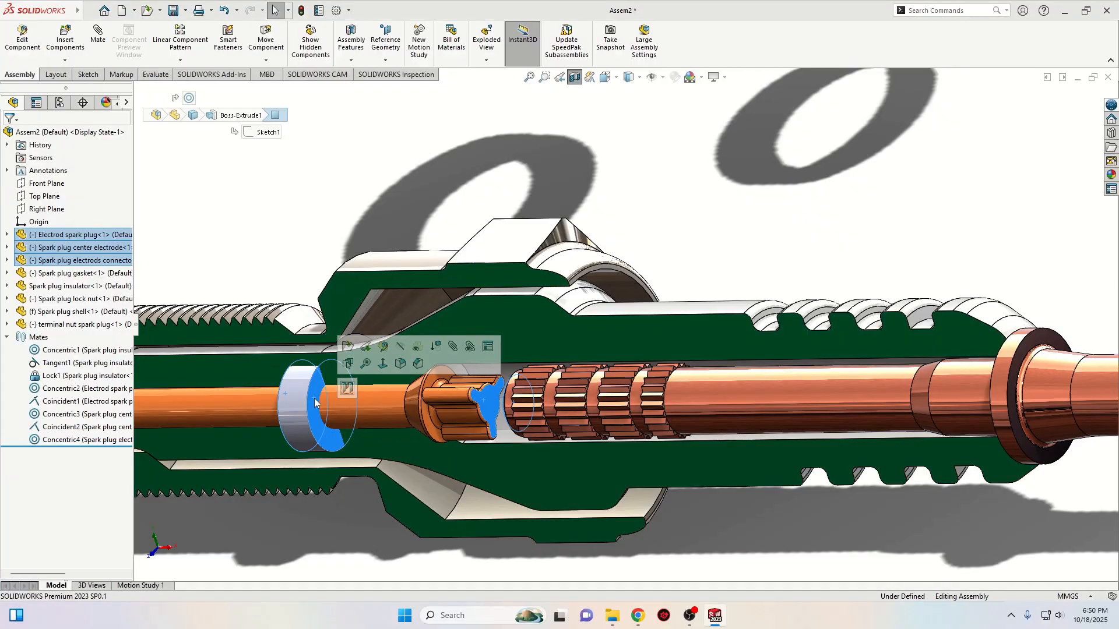
pyautogui.click(347, 388)
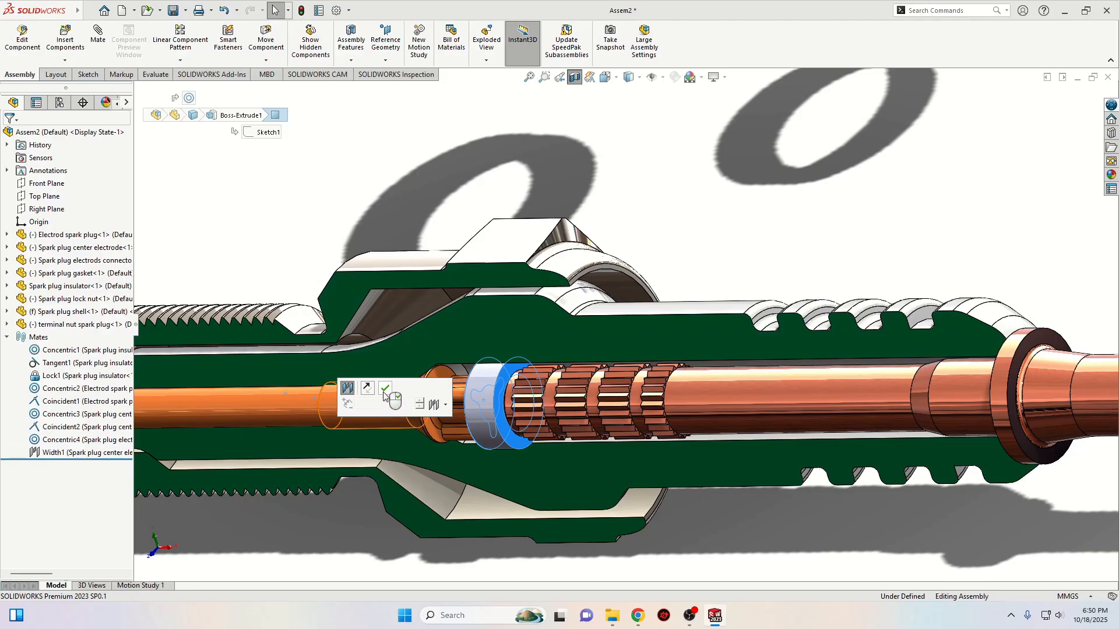
pyautogui.click(386, 388)
pyautogui.moveTo(481, 436); pyautogui.dragTo(459, 397, button='middle')
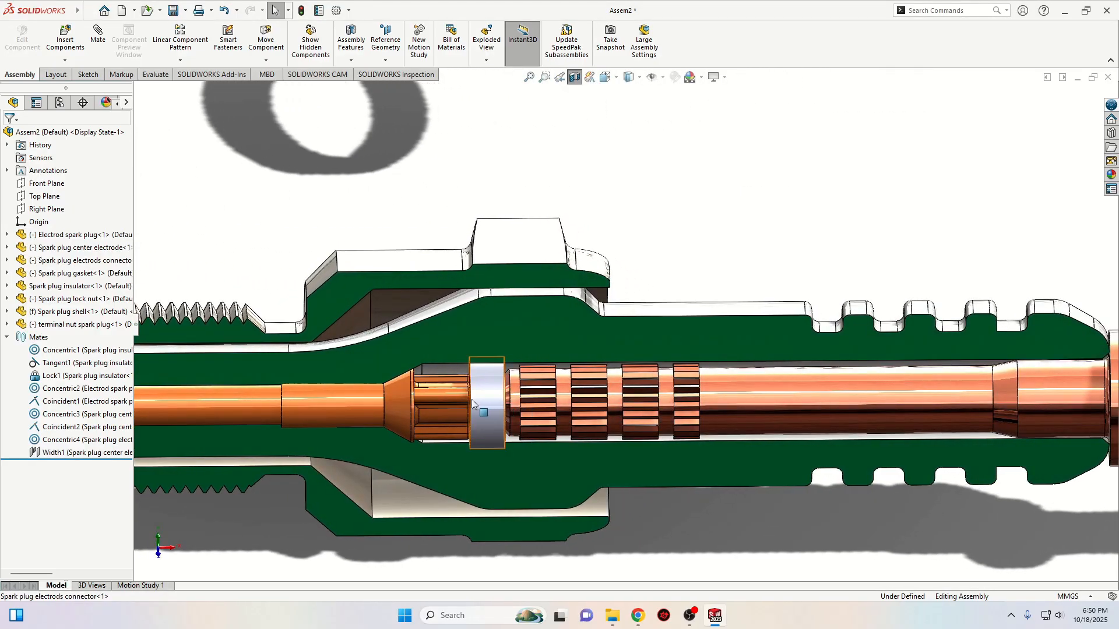
# Move the terminal nut from the threaded end of the spark plug to beyond the center electrode's exposed end.
pyautogui.scroll(5, 519, 417)
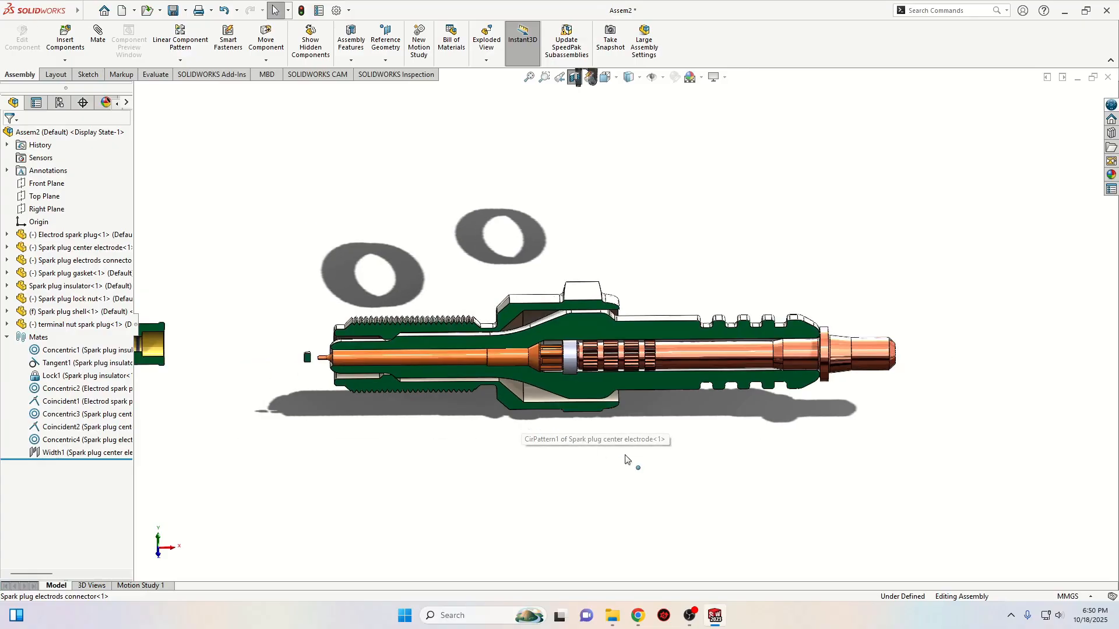
pyautogui.moveTo(679, 467); pyautogui.dragTo(676, 434, button='middle')
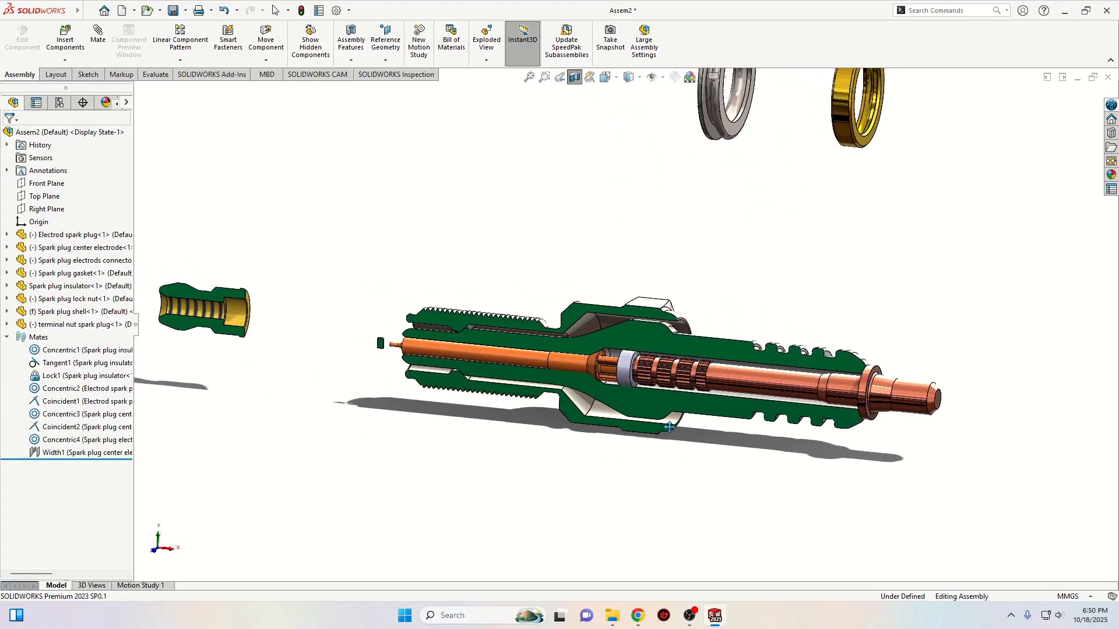
pyautogui.moveTo(230, 317); pyautogui.dragTo(1034, 341)
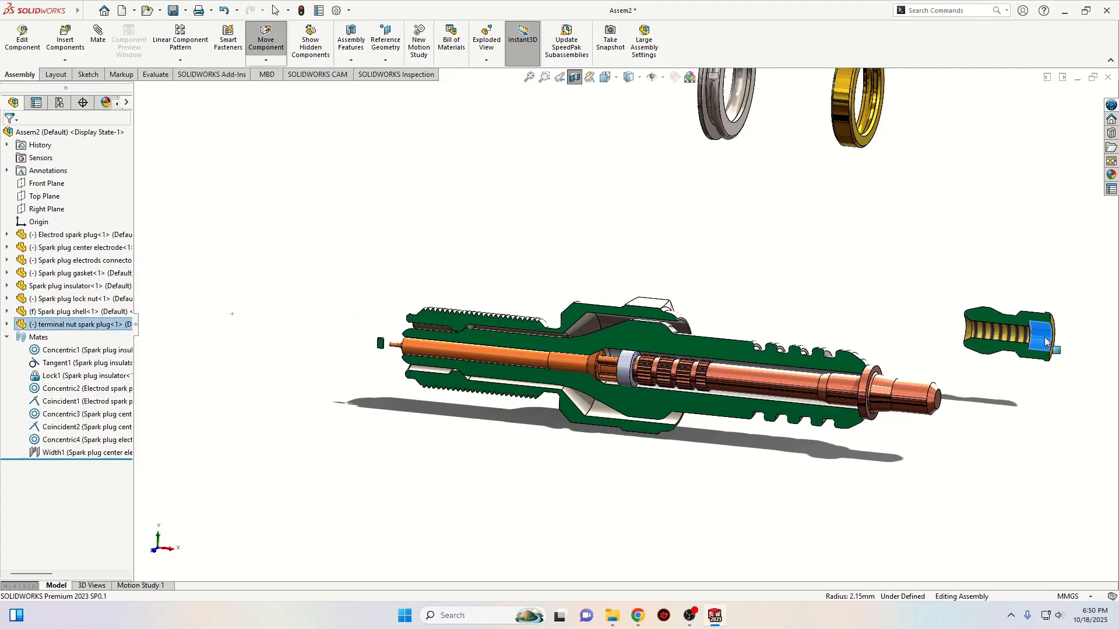
pyautogui.keyDown('ctrl'); pyautogui.moveTo(915, 457); pyautogui.dragTo(646, 505, button='middle'); pyautogui.keyUp('ctrl')
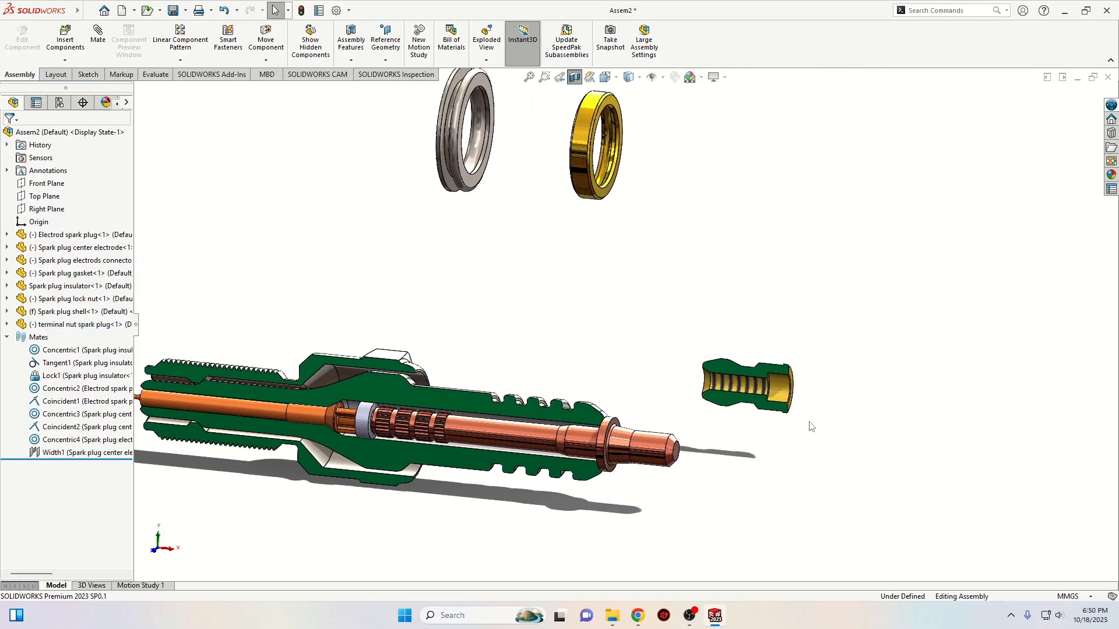
# Add a concentric mate between the terminal nut's bore and the cylindrical tip of the center electrode.
pyautogui.click(781, 395)
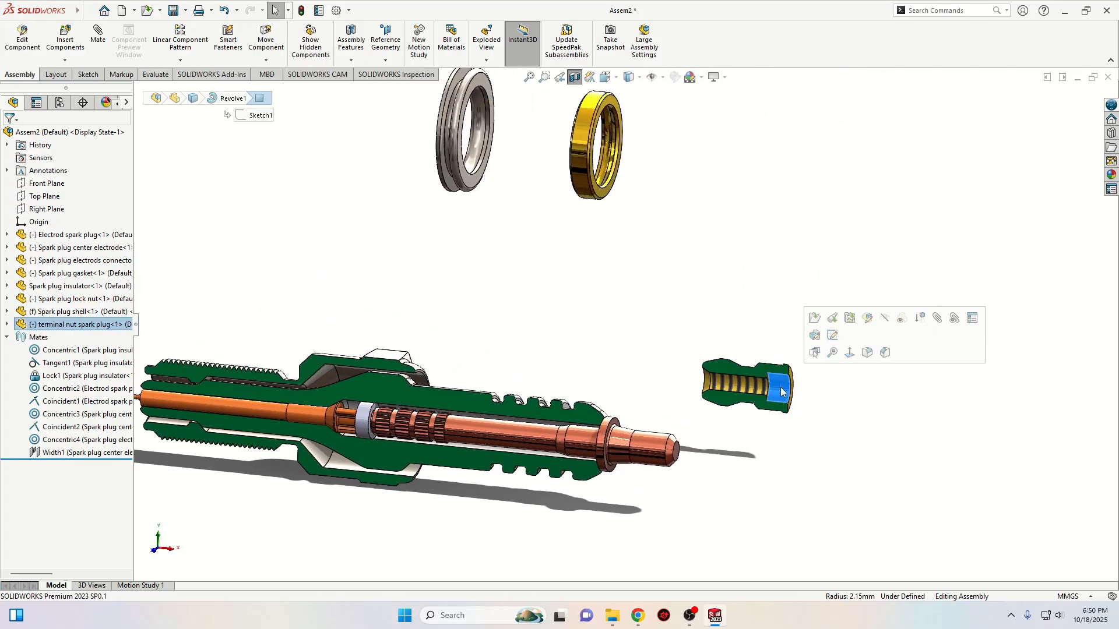
pyautogui.click(650, 448)
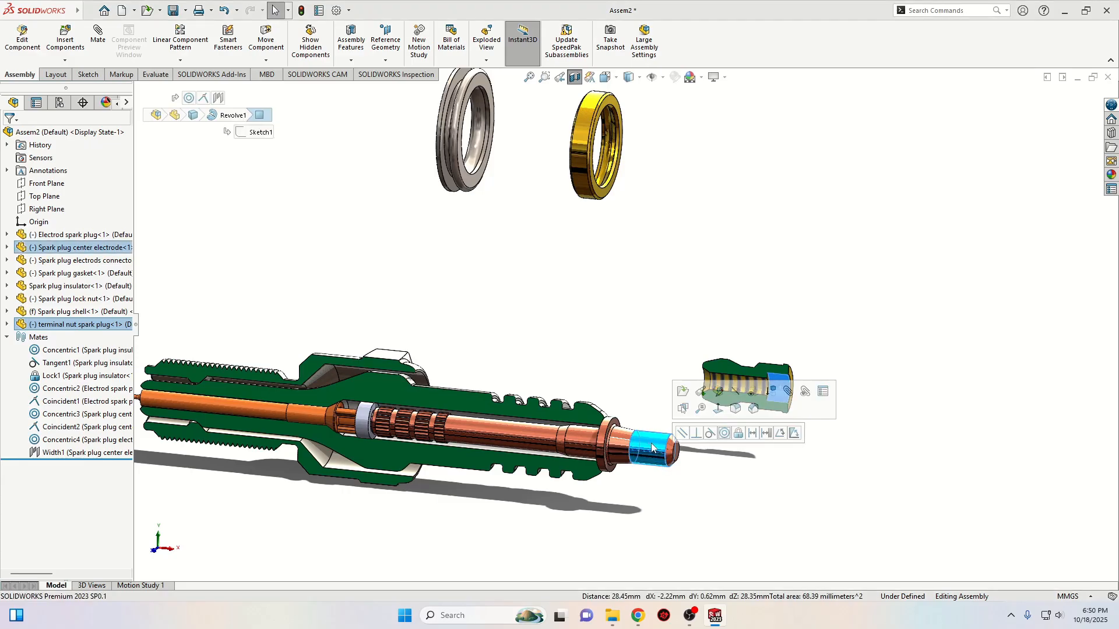
pyautogui.click(725, 441)
pyautogui.click(668, 372)
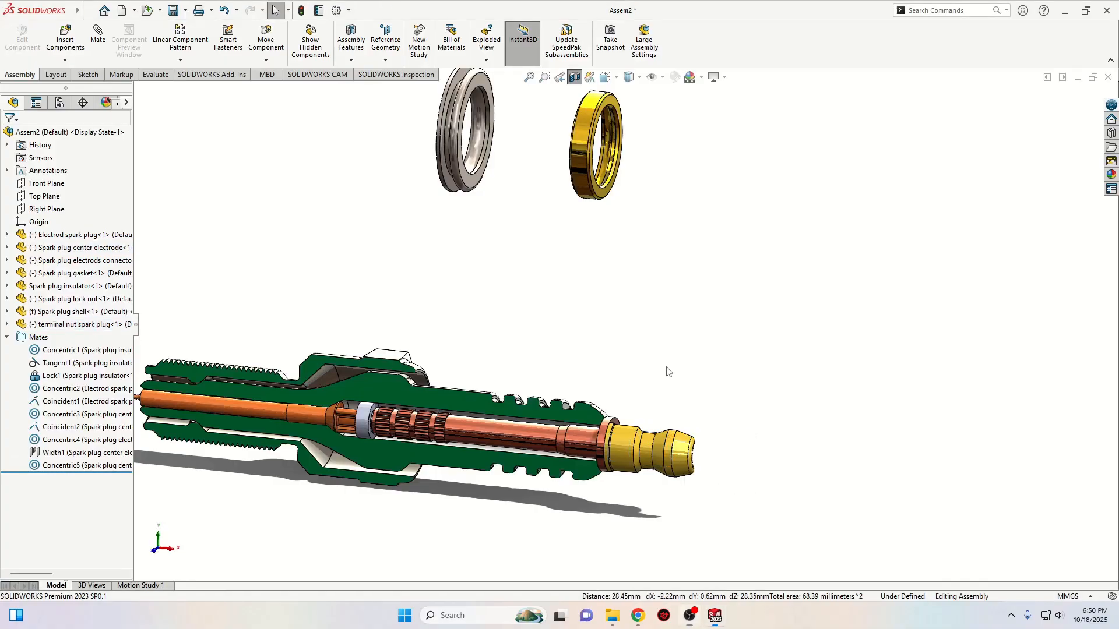
# Slide the terminal nut outward and mate its flat open-end face coincident with the center electrode's collar face.
pyautogui.moveTo(666, 451); pyautogui.dragTo(745, 468)
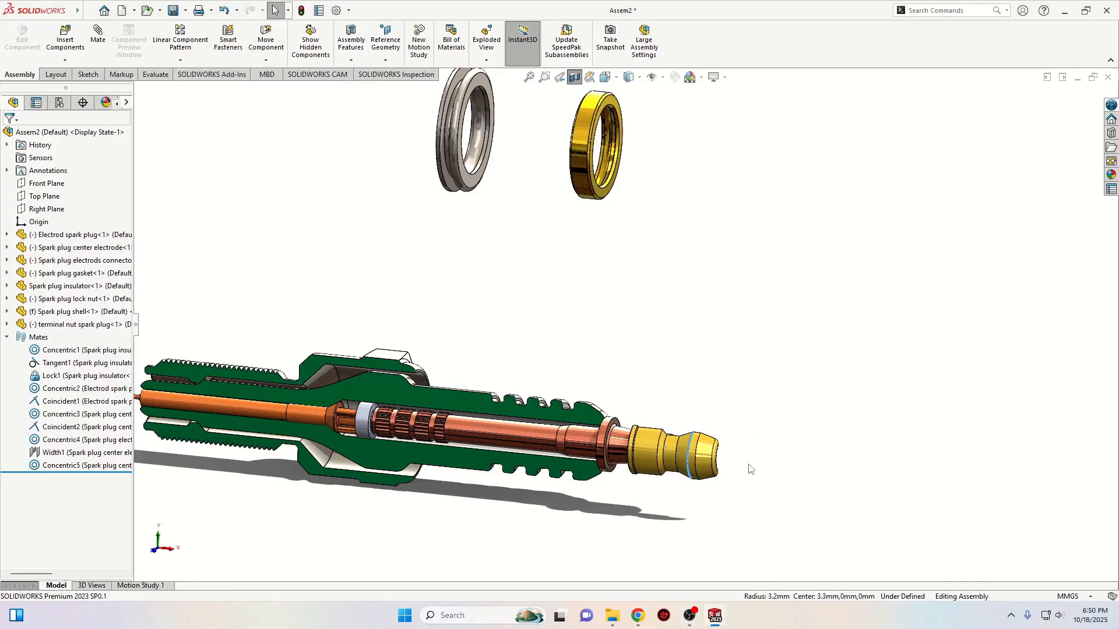
pyautogui.moveTo(710, 389); pyautogui.dragTo(512, 457, button='middle')
pyautogui.scroll(-5, 455, 376)
pyautogui.click(440, 310)
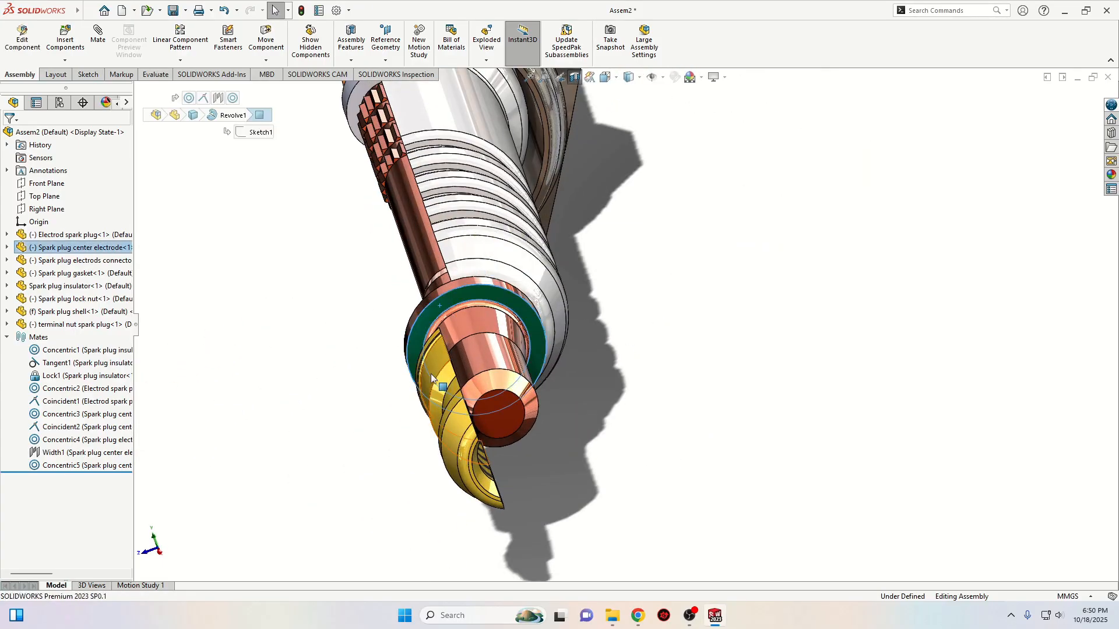
pyautogui.moveTo(431, 373); pyautogui.dragTo(435, 411, button='middle')
pyautogui.keyDown('ctrl'); pyautogui.click(385, 366); pyautogui.keyUp('ctrl')
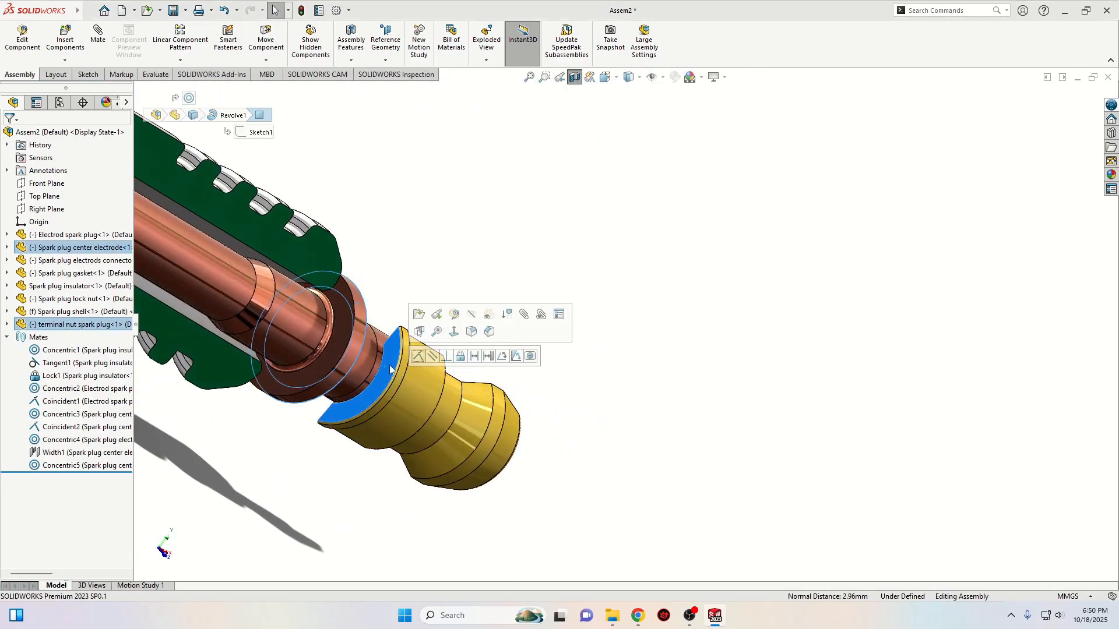
pyautogui.click(421, 356)
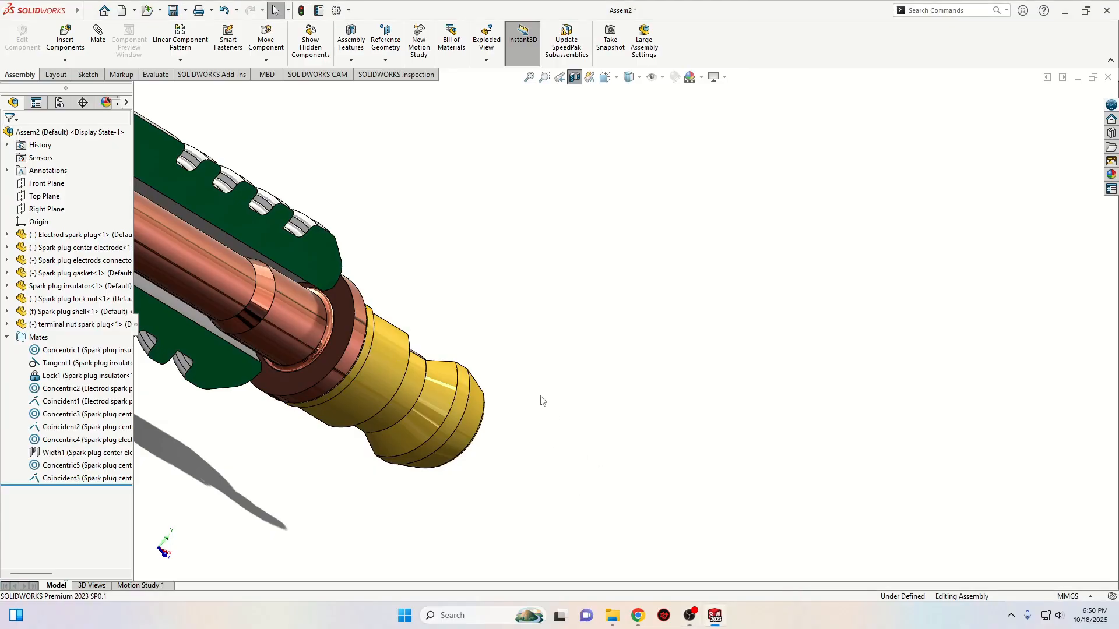
# Move the gasket down to just above the spark plug shell.
pyautogui.moveTo(609, 470); pyautogui.dragTo(482, 255, button='middle')
pyautogui.moveTo(523, 291)
pyautogui.mouseDown(button='middle')
pyautogui.moveTo(474, 300)
pyautogui.moveTo(553, 303)
pyautogui.moveTo(512, 321)
pyautogui.moveTo(544, 299)
pyautogui.moveTo(522, 287)
pyautogui.mouseUp(button='middle')
pyautogui.scroll(-3, 523, 286)
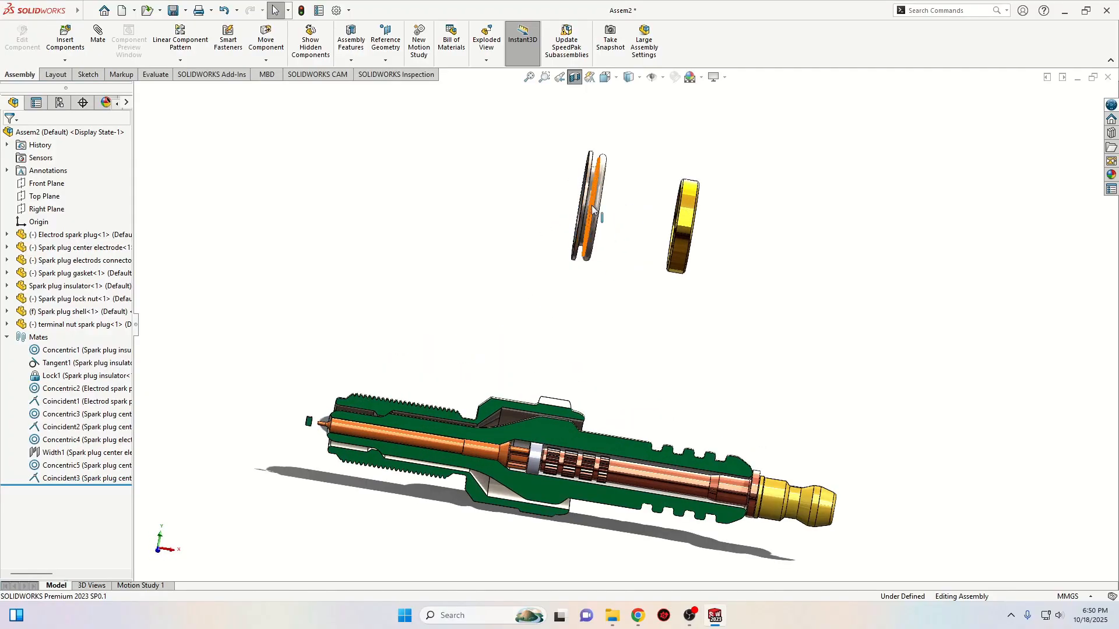
pyautogui.moveTo(592, 205); pyautogui.dragTo(507, 302)
pyautogui.click(579, 320)
# Add a concentric mate between the gasket's outer cylindrical rim and the shell's cylindrical neck behind the thread.
pyautogui.moveTo(579, 320); pyautogui.dragTo(509, 319, button='middle')
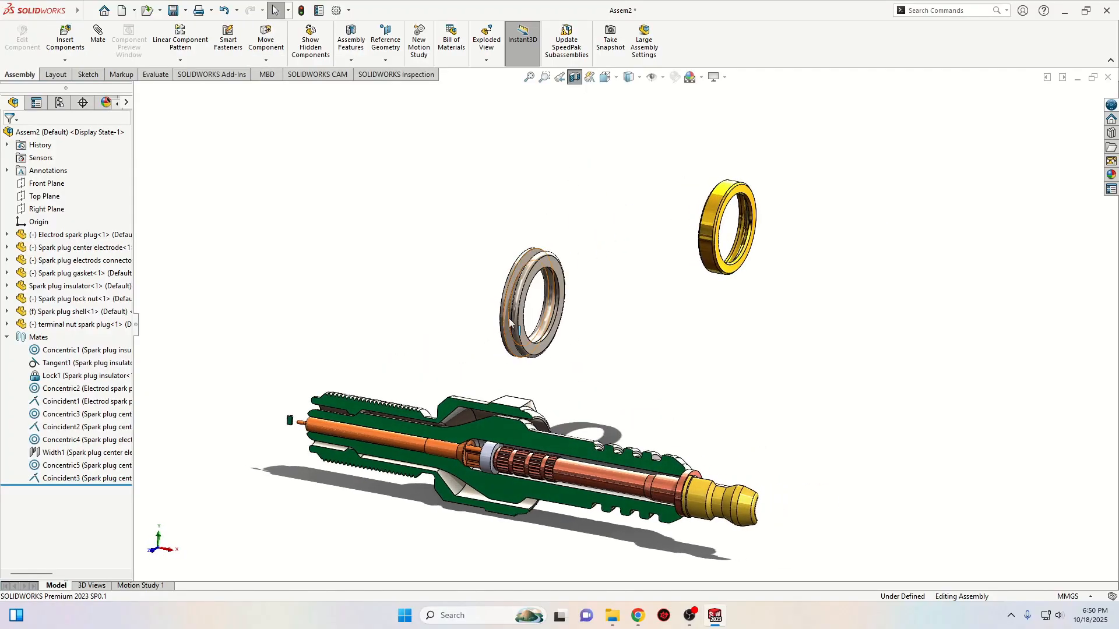
pyautogui.scroll(-5, 553, 285)
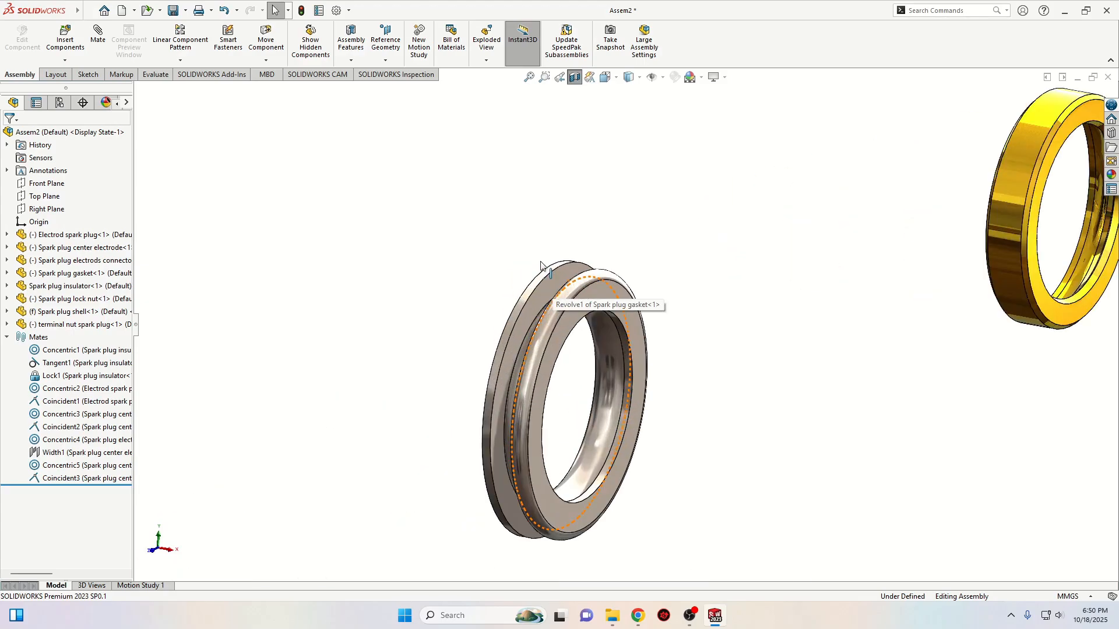
pyautogui.click(550, 294)
pyautogui.scroll(5, 541, 305)
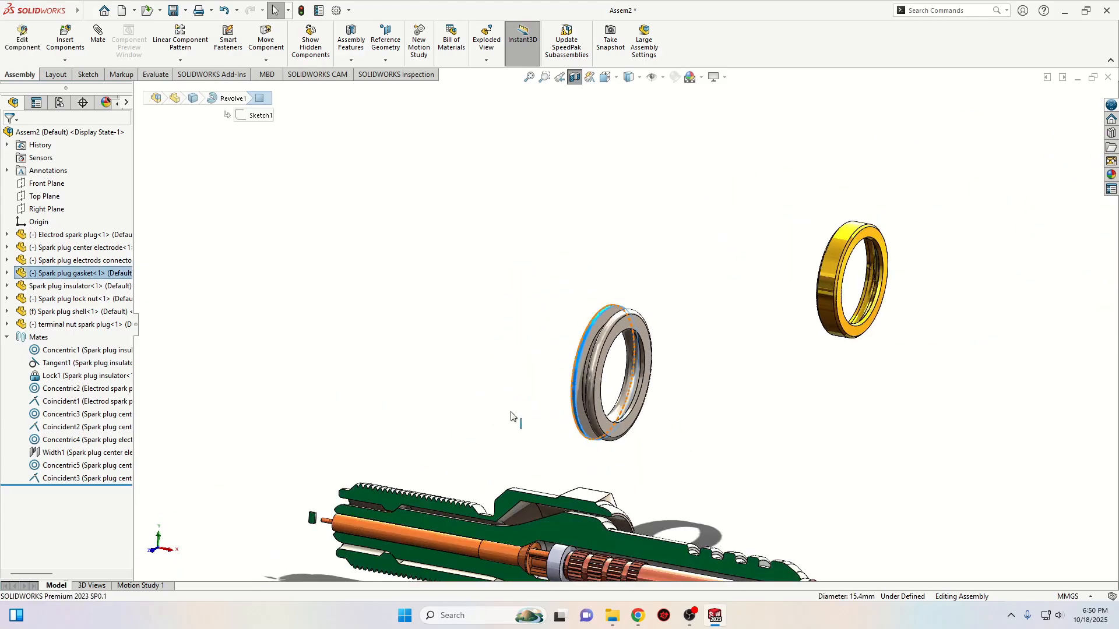
pyautogui.scroll(-5, 531, 471)
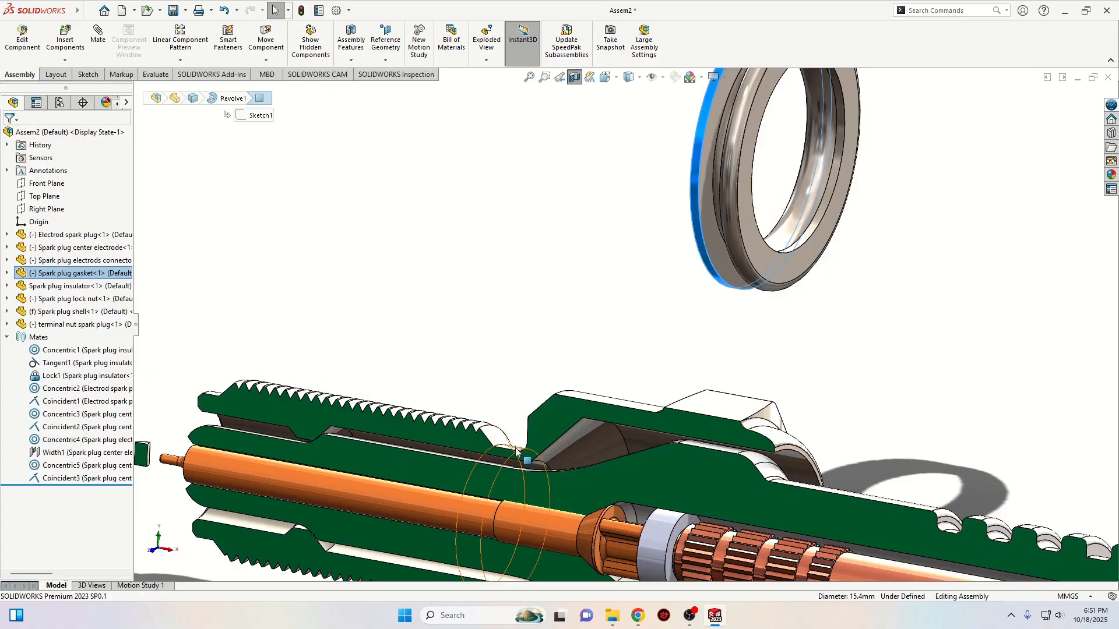
pyautogui.keyDown('ctrl'); pyautogui.click(516, 452); pyautogui.keyUp('ctrl')
pyautogui.click(591, 437)
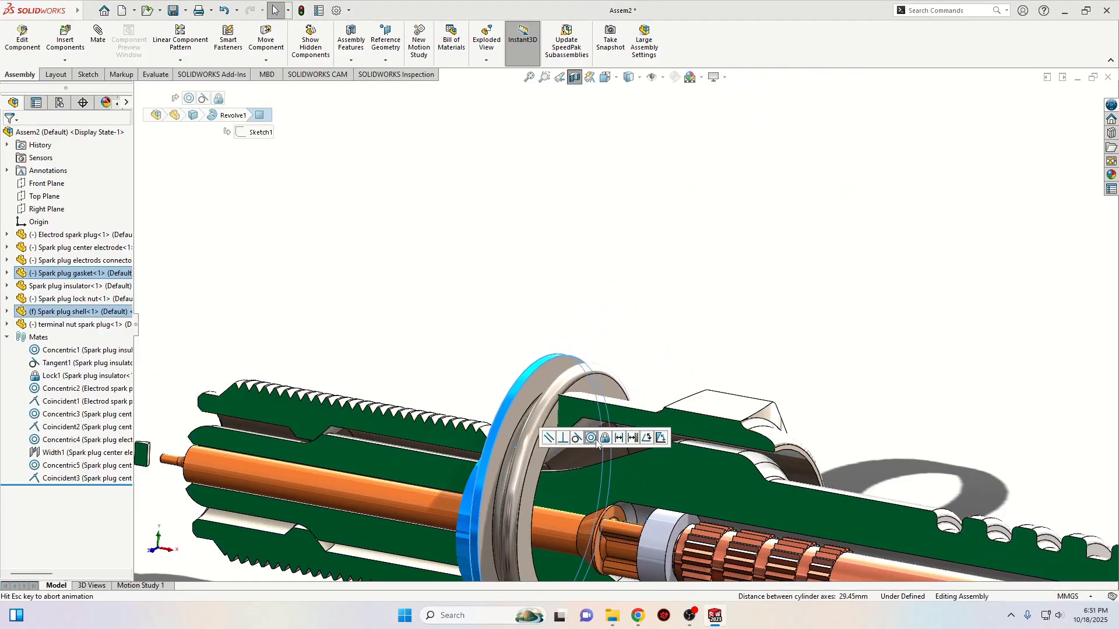
# Slide the gasket onto the thread and mate its flat face coincident with the shell's shoulder face.
pyautogui.moveTo(534, 434); pyautogui.dragTo(431, 406)
pyautogui.click(489, 402)
pyautogui.moveTo(513, 408); pyautogui.dragTo(606, 423, button='middle')
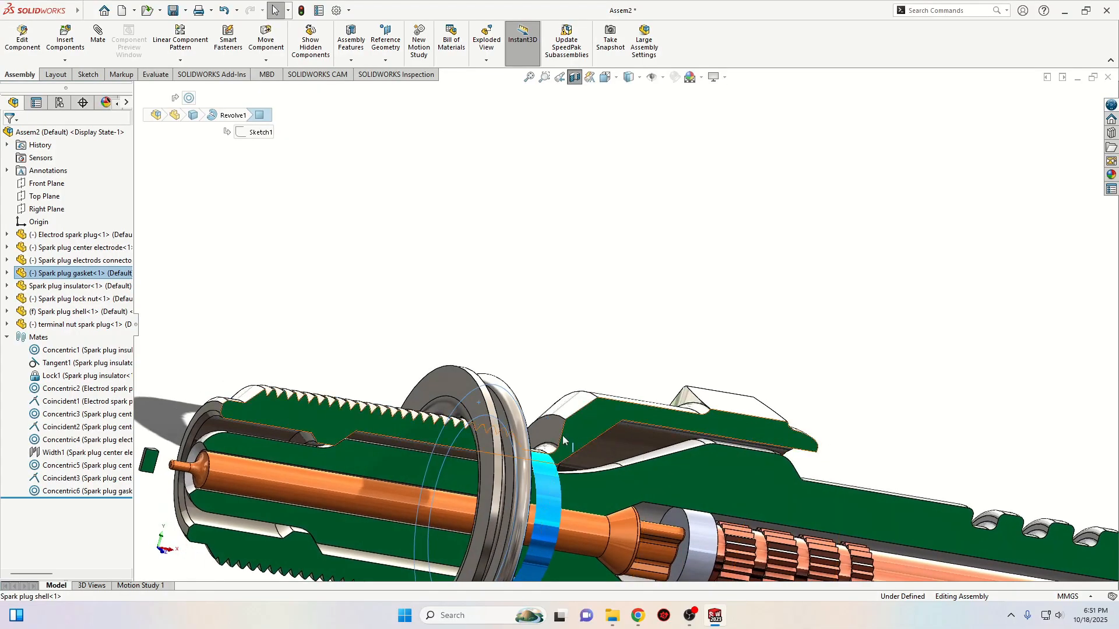
pyautogui.keyDown('ctrl'); pyautogui.click(552, 429); pyautogui.keyUp('ctrl')
pyautogui.click(579, 420)
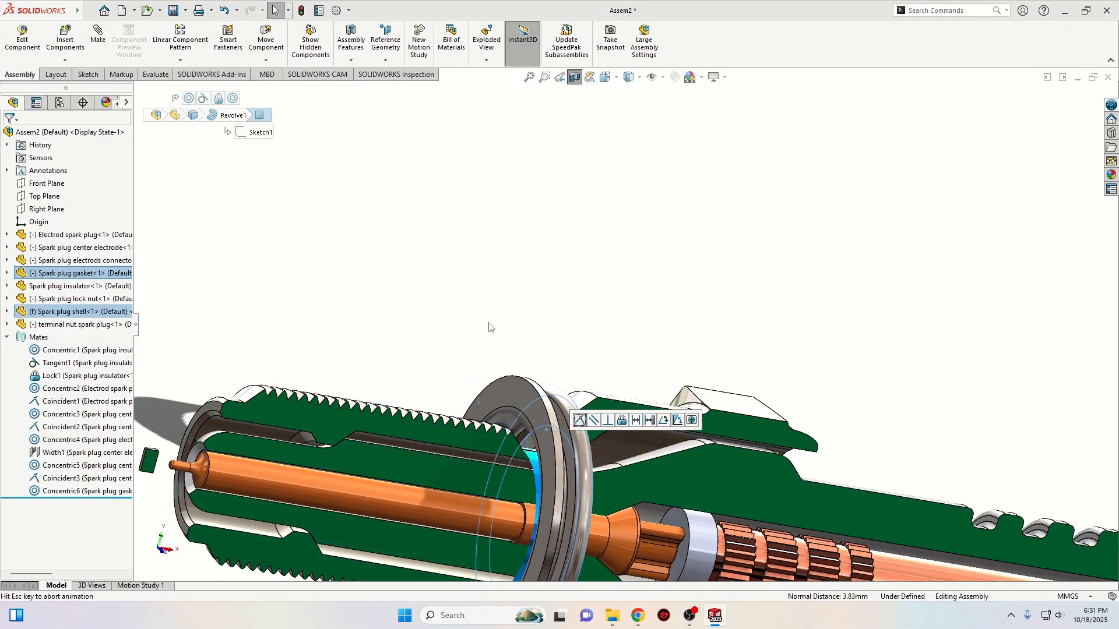
# Move the lock nut down closer to the insulator side of the spark plug.
pyautogui.scroll(5, 463, 310)
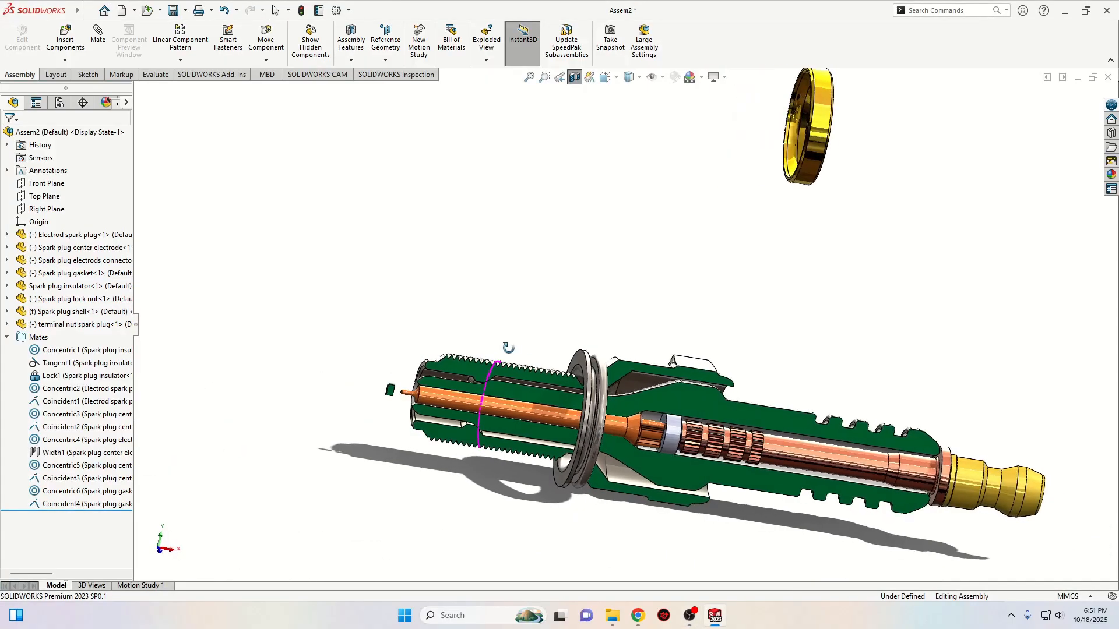
pyautogui.moveTo(481, 367)
pyautogui.mouseDown(button='middle')
pyautogui.moveTo(489, 373)
pyautogui.moveTo(481, 367)
pyautogui.mouseUp(button='middle')
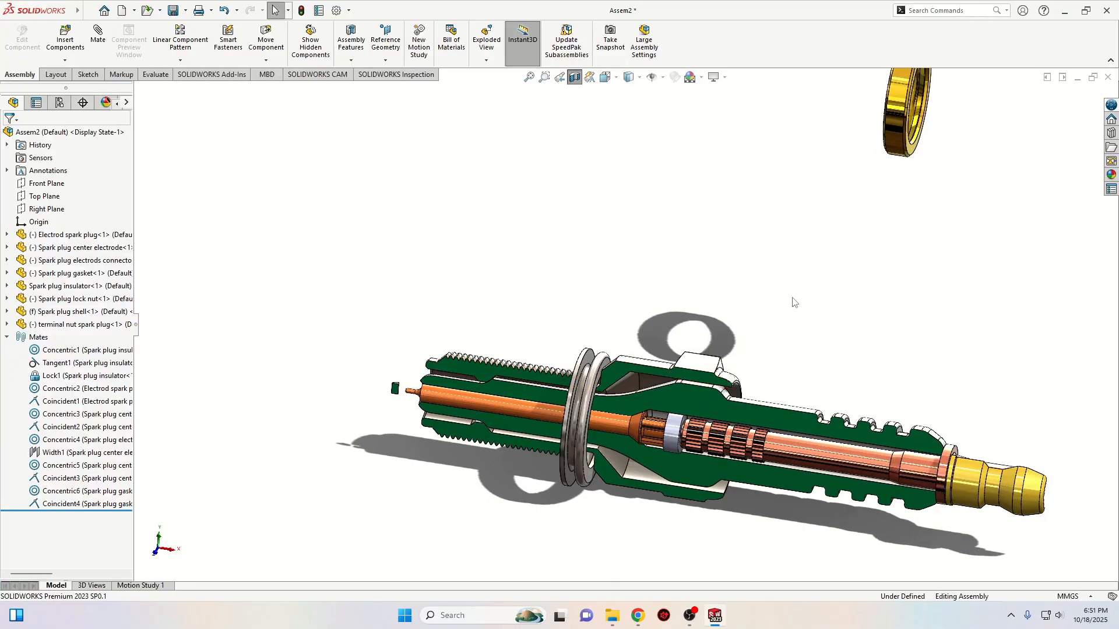
pyautogui.keyDown('ctrl'); pyautogui.moveTo(808, 285); pyautogui.dragTo(670, 297, button='middle'); pyautogui.keyUp('ctrl')
pyautogui.moveTo(764, 117); pyautogui.dragTo(728, 262)
pyautogui.click(585, 299)
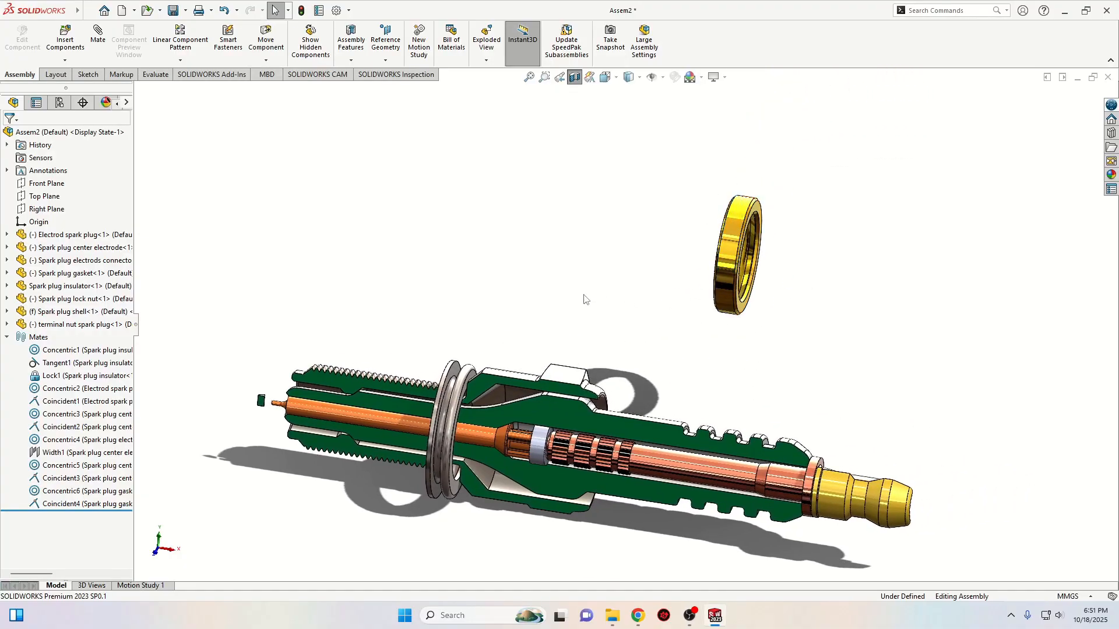
# Add a concentric mate between the lock nut's outer cylindrical face and the insulator's smooth cylindrical body.
pyautogui.click(729, 252)
pyautogui.scroll(-3, 624, 406)
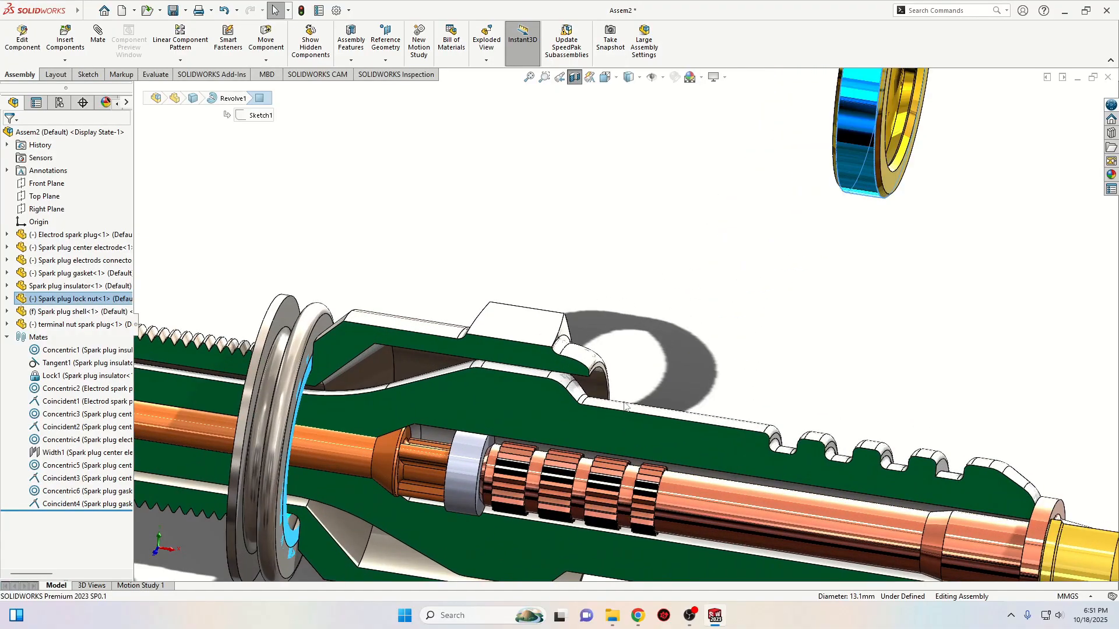
pyautogui.keyDown('ctrl'); pyautogui.click(647, 412); pyautogui.keyUp('ctrl')
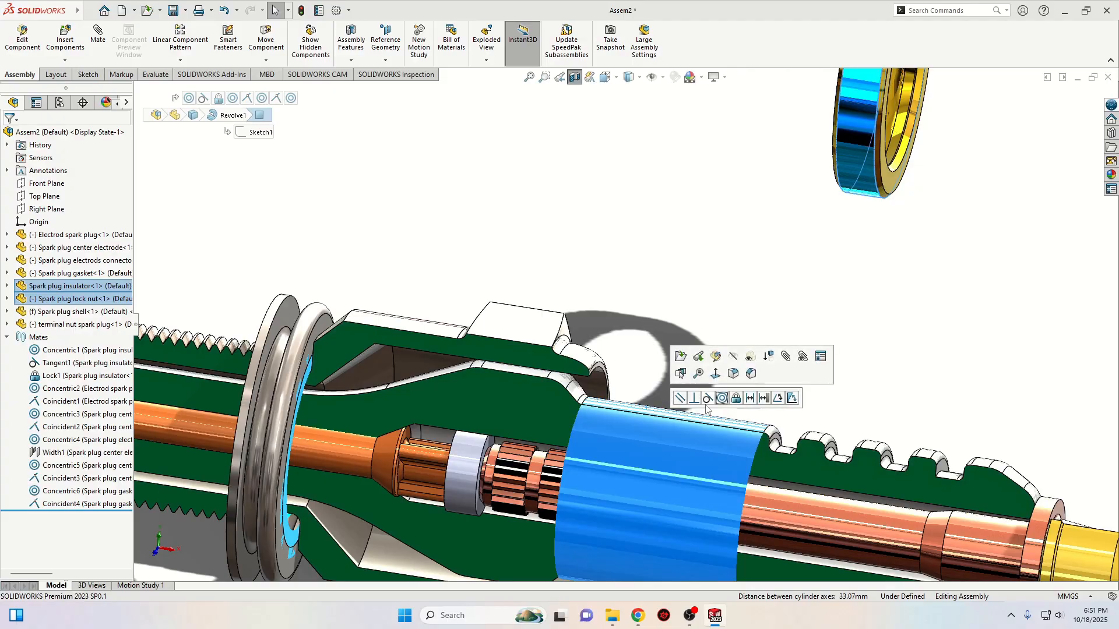
pyautogui.click(723, 398)
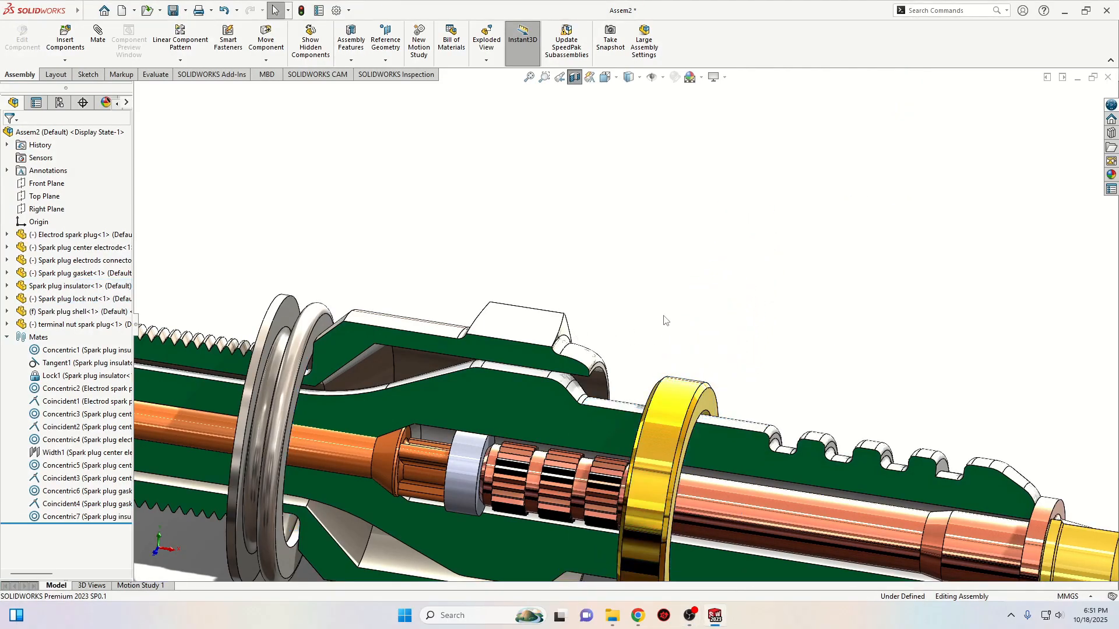
# Mate the lock nut's outward-facing flat face coincident with the shell's end face around the insulator.
pyautogui.moveTo(619, 384); pyautogui.dragTo(596, 304, button='middle')
pyautogui.click(648, 362)
pyautogui.scroll(-10, 641, 363)
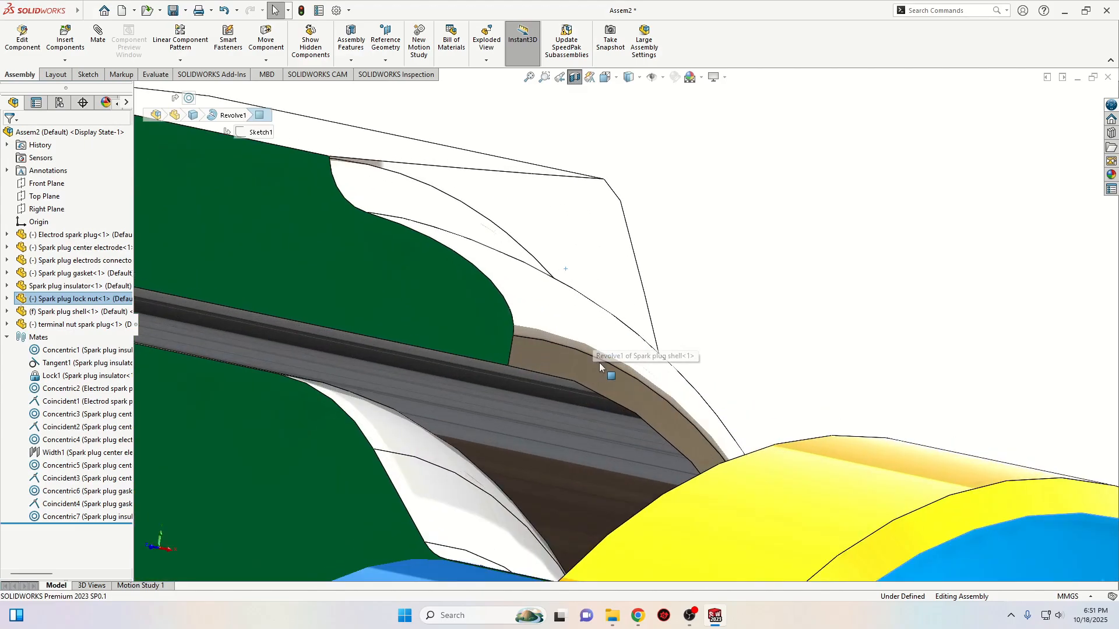
pyautogui.keyDown('ctrl'); pyautogui.click(574, 362); pyautogui.keyUp('ctrl')
pyautogui.click(606, 353)
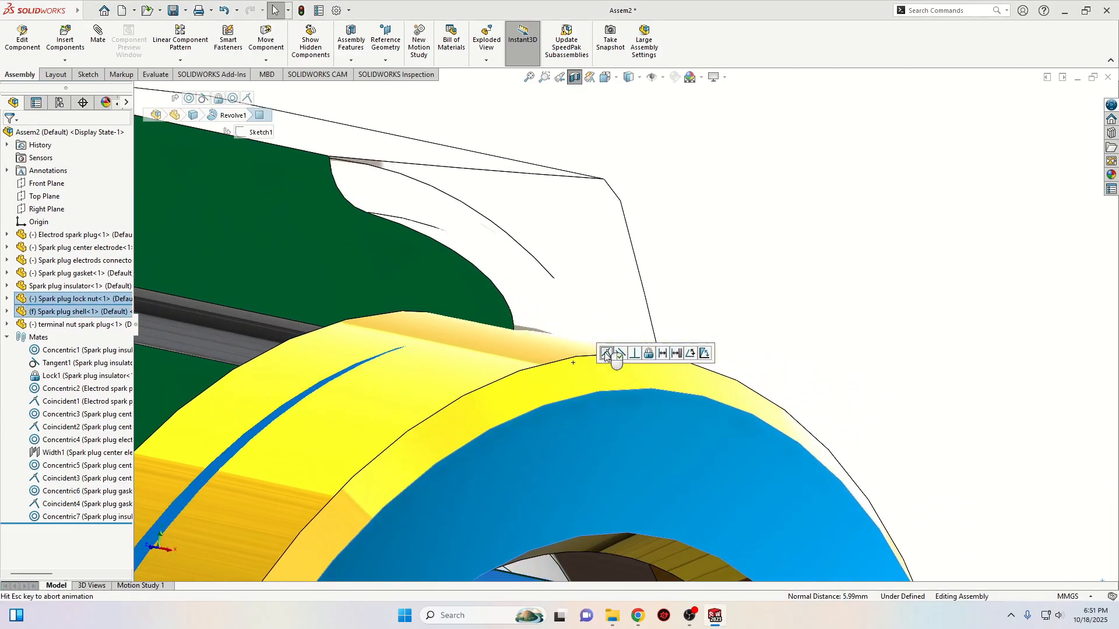
pyautogui.rightClick(684, 322)
# Rebuild the spark plug assembly.
pyautogui.scroll(8, 670, 326)
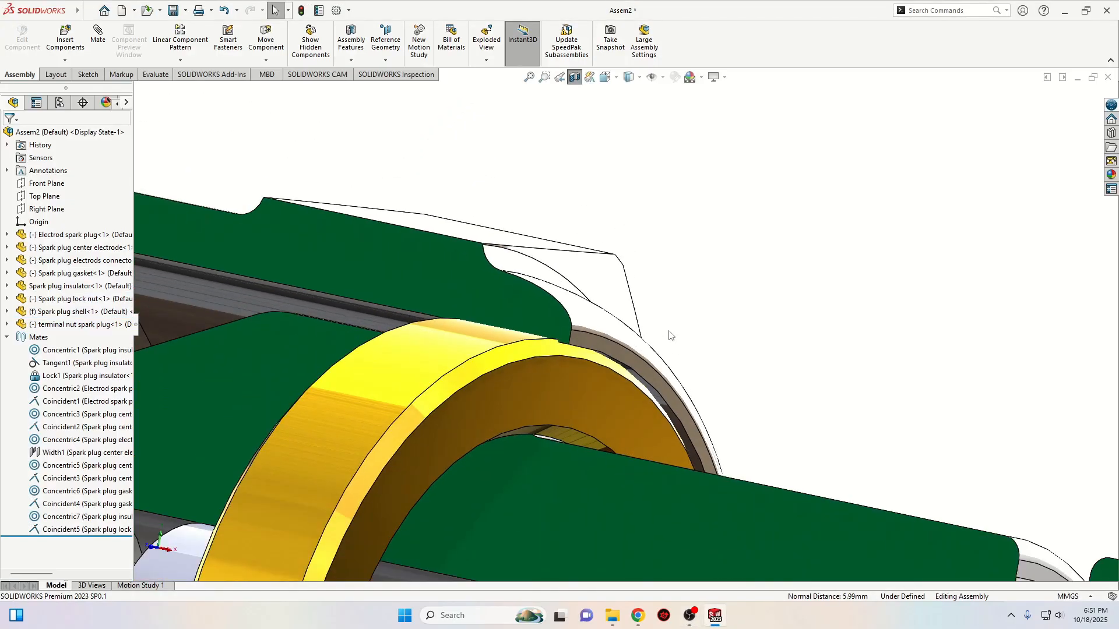
pyautogui.moveTo(667, 332); pyautogui.dragTo(714, 345, button='middle')
pyautogui.scroll(5, 709, 307)
pyautogui.moveTo(622, 274); pyautogui.dragTo(461, 205, button='middle')
pyautogui.click(298, 28)
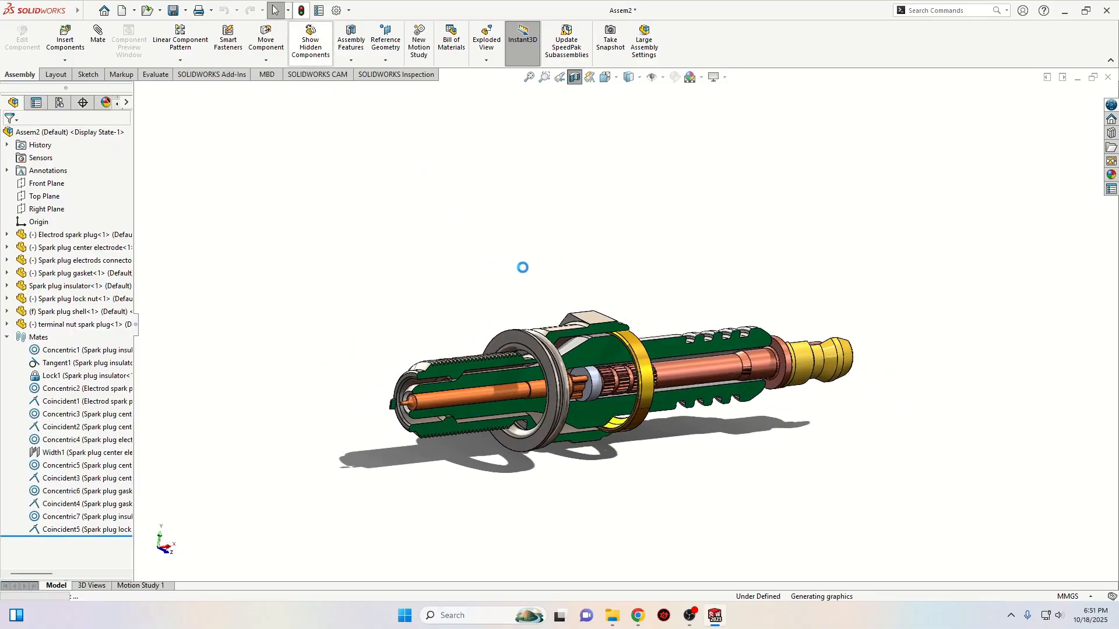
# Examine the sectioned assembly around the gasket, lock nut and electrode connector inside the shell.
pyautogui.moveTo(417, 339); pyautogui.dragTo(384, 315, button='middle')
pyautogui.scroll(-5, 466, 358)
pyautogui.scroll(-4, 544, 342)
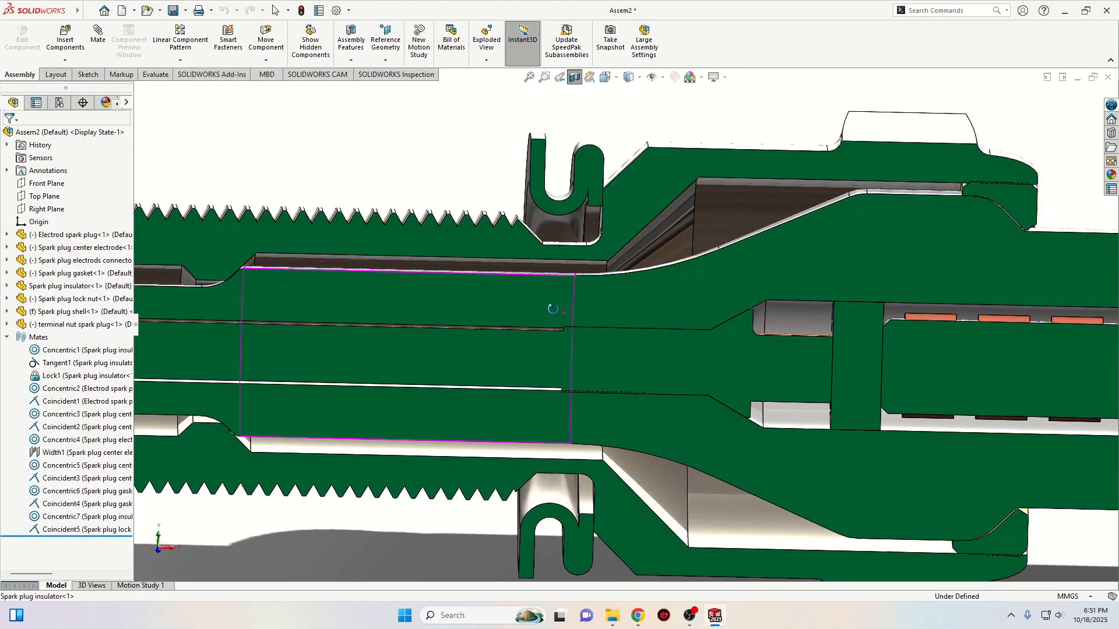
pyautogui.keyDown('ctrl'); pyautogui.moveTo(586, 258); pyautogui.dragTo(398, 206, button='middle'); pyautogui.keyUp('ctrl')
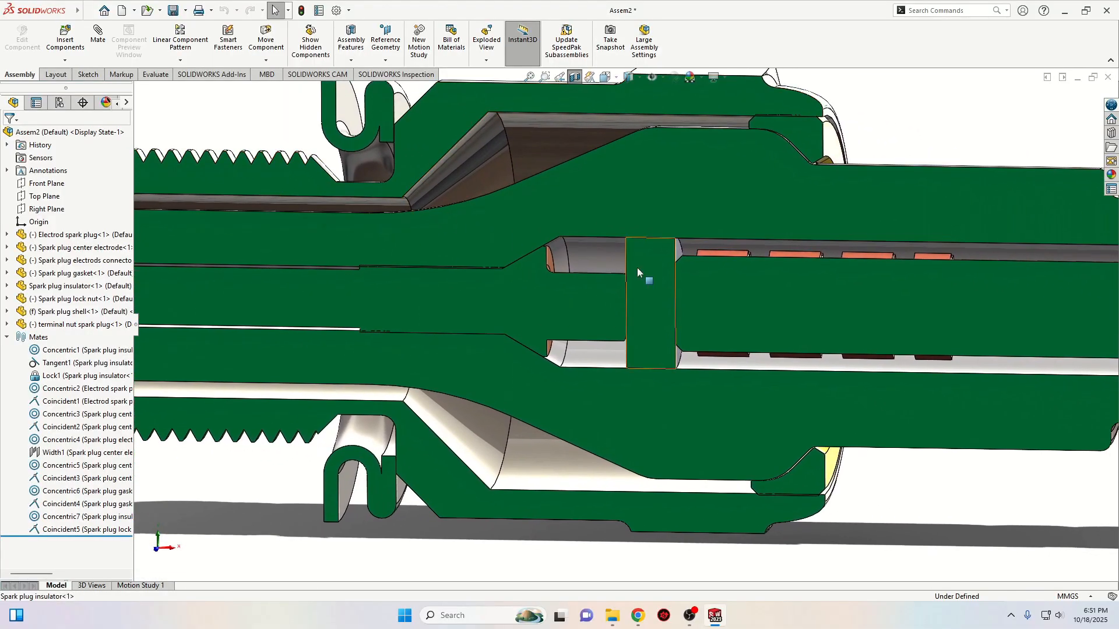
pyautogui.moveTo(637, 267); pyautogui.dragTo(640, 228, button='middle')
pyautogui.moveTo(643, 244); pyautogui.dragTo(688, 260, button='middle')
pyautogui.scroll(7, 787, 294)
pyautogui.moveTo(720, 318); pyautogui.dragTo(709, 351, button='middle')
pyautogui.scroll(7, 665, 327)
pyautogui.scroll(-6, 663, 326)
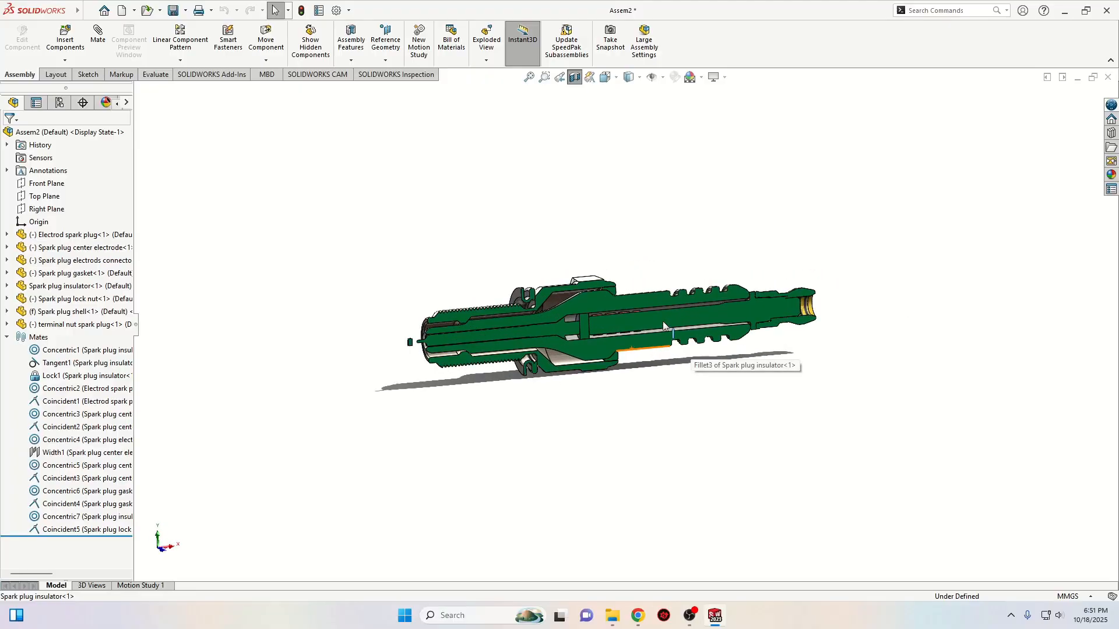
# Collapse the list of mates and turn off the section view of the assembly.
pyautogui.click(6, 338)
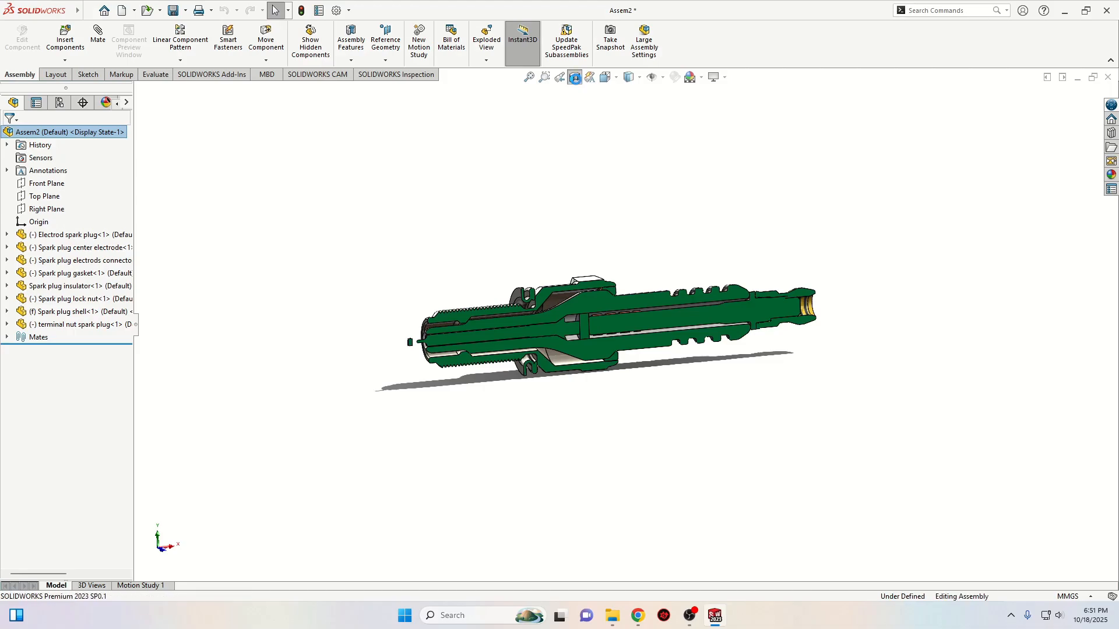
pyautogui.moveTo(465, 254); pyautogui.dragTo(356, 478, button='middle')
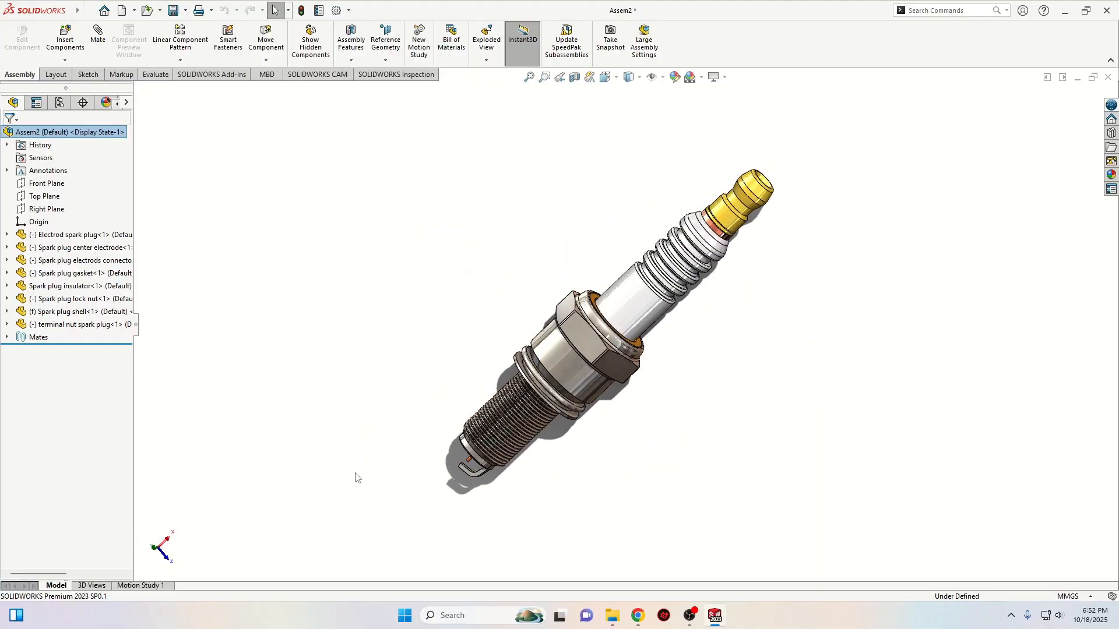
# Examine the complete spark plug from several sides, including the ground electrode, gasket, hex and terminal nut.
pyautogui.moveTo(522, 260); pyautogui.dragTo(358, 460, button='middle')
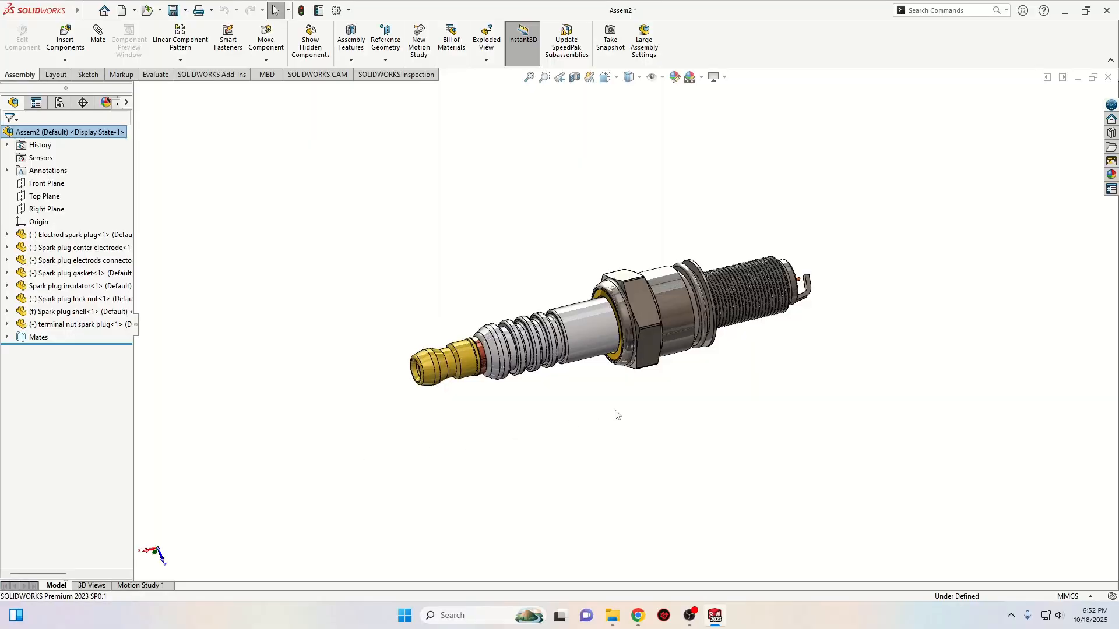
pyautogui.moveTo(641, 406); pyautogui.dragTo(497, 459, button='middle')
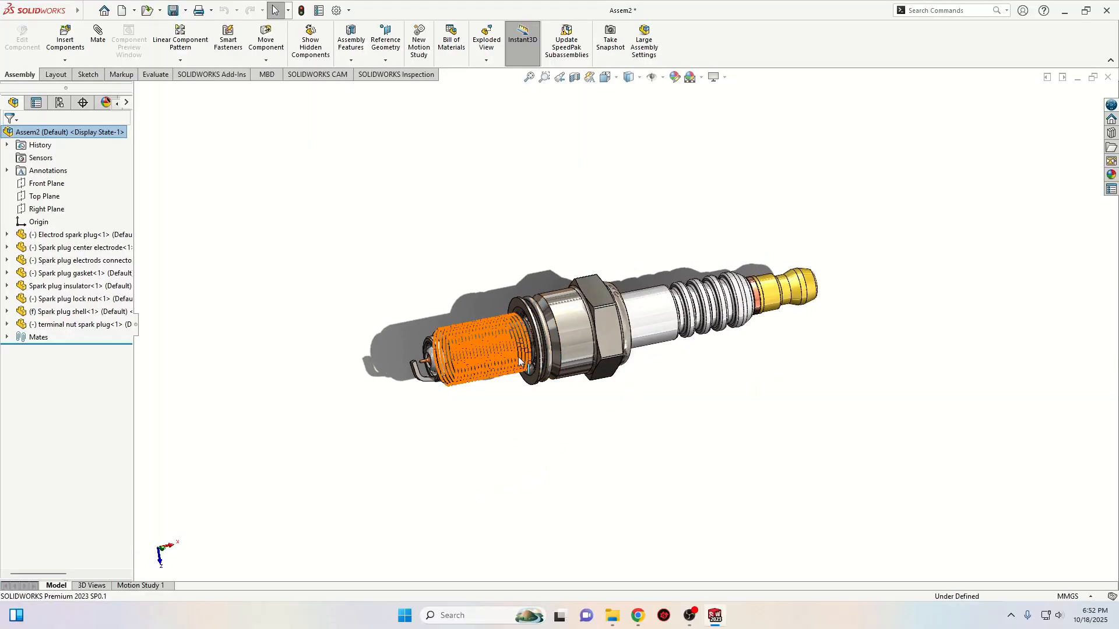
pyautogui.scroll(-3, 598, 348)
pyautogui.scroll(-2, 599, 347)
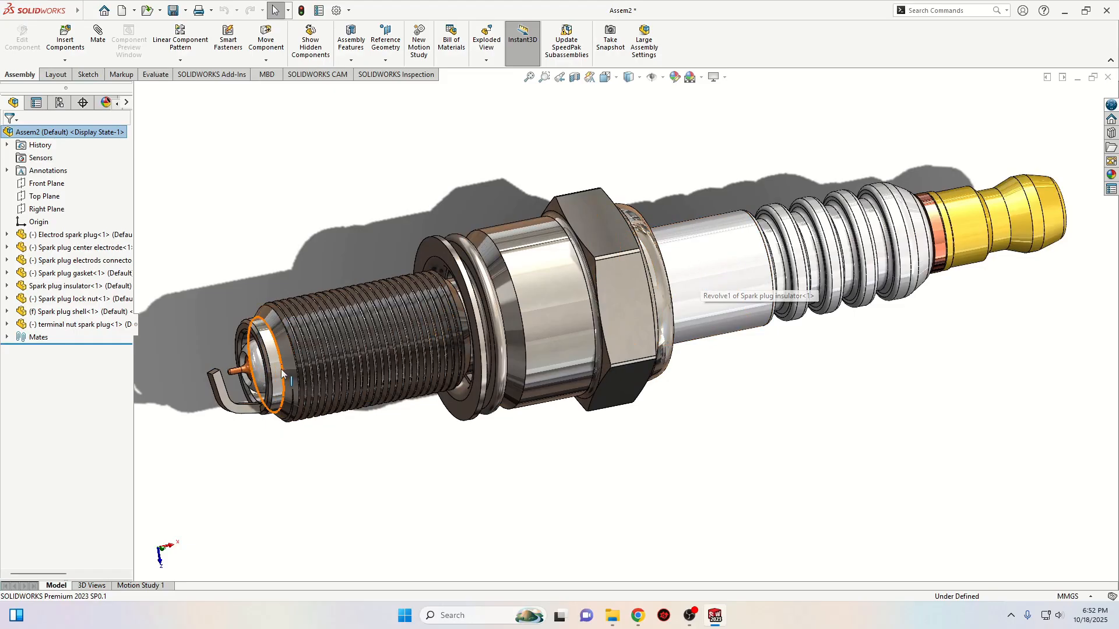
pyautogui.press('f')
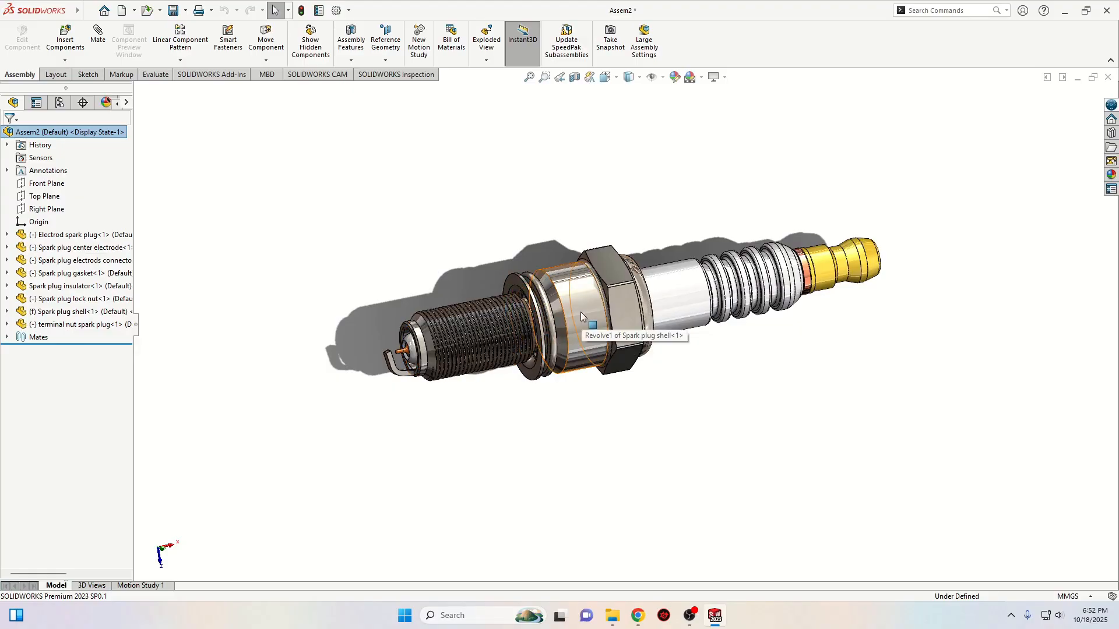
pyautogui.scroll(1, 568, 403)
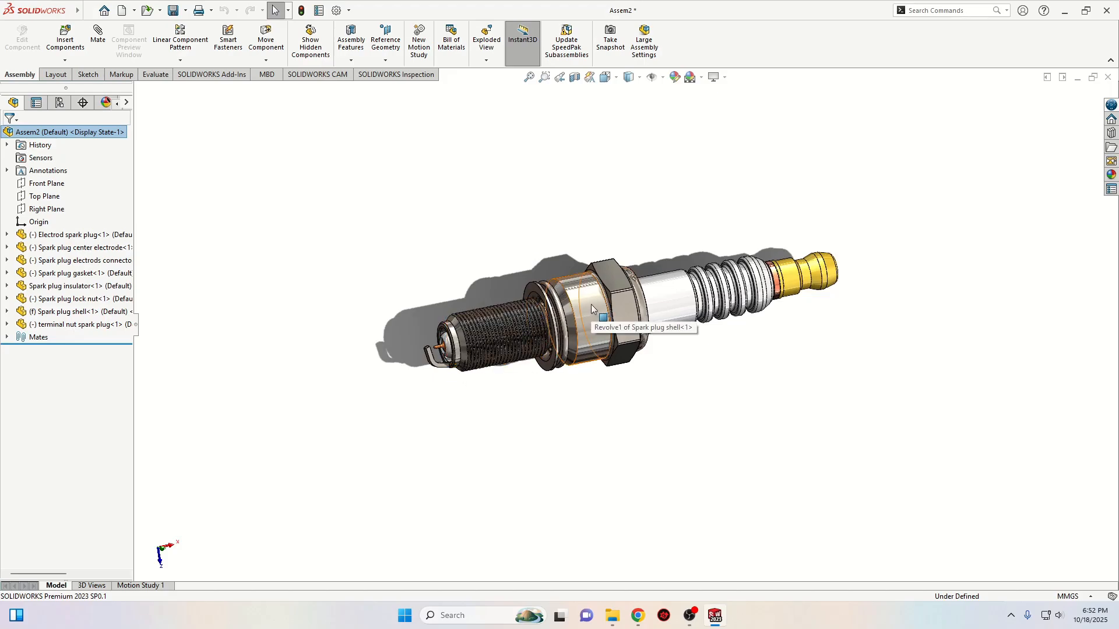
pyautogui.moveTo(568, 426); pyautogui.dragTo(520, 438, button='middle')
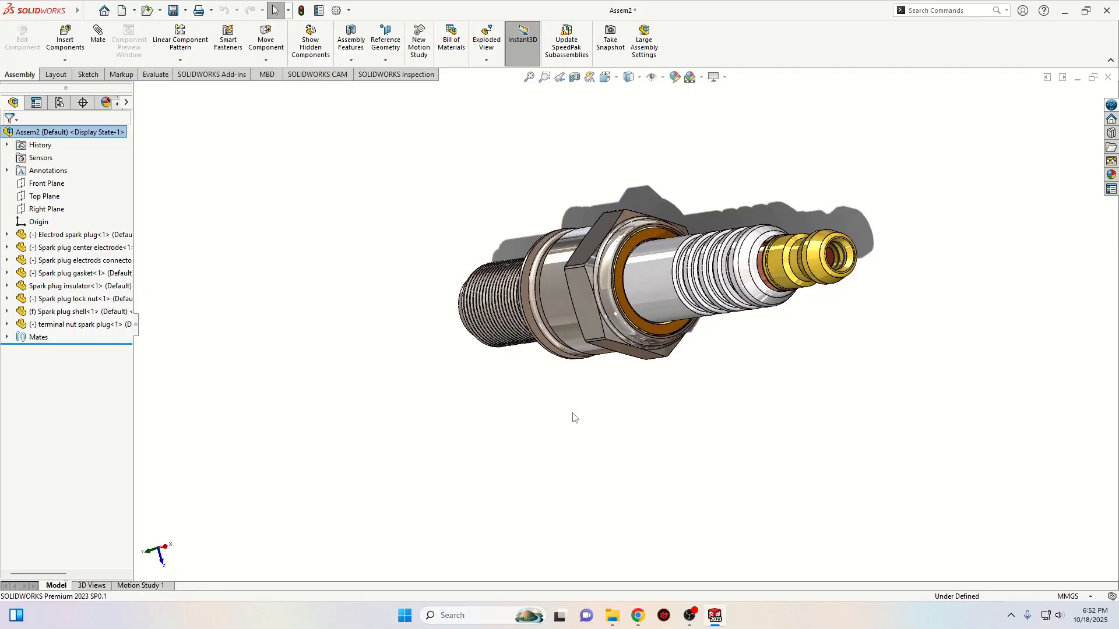
pyautogui.keyDown('ctrl'); pyautogui.moveTo(603, 394); pyautogui.dragTo(635, 501, button='middle'); pyautogui.keyUp('ctrl')
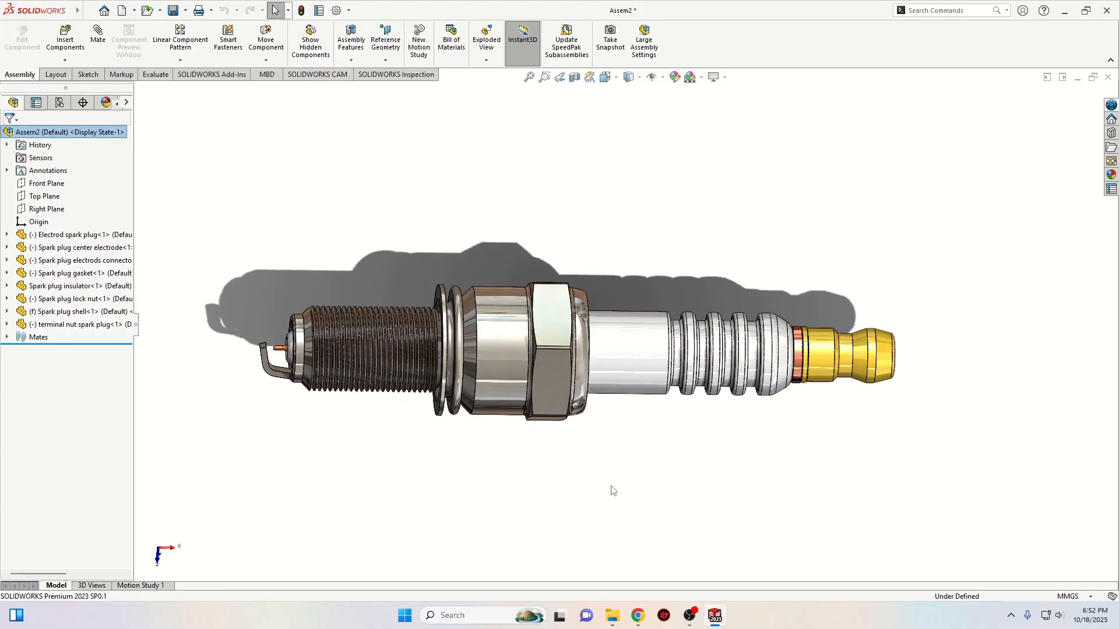